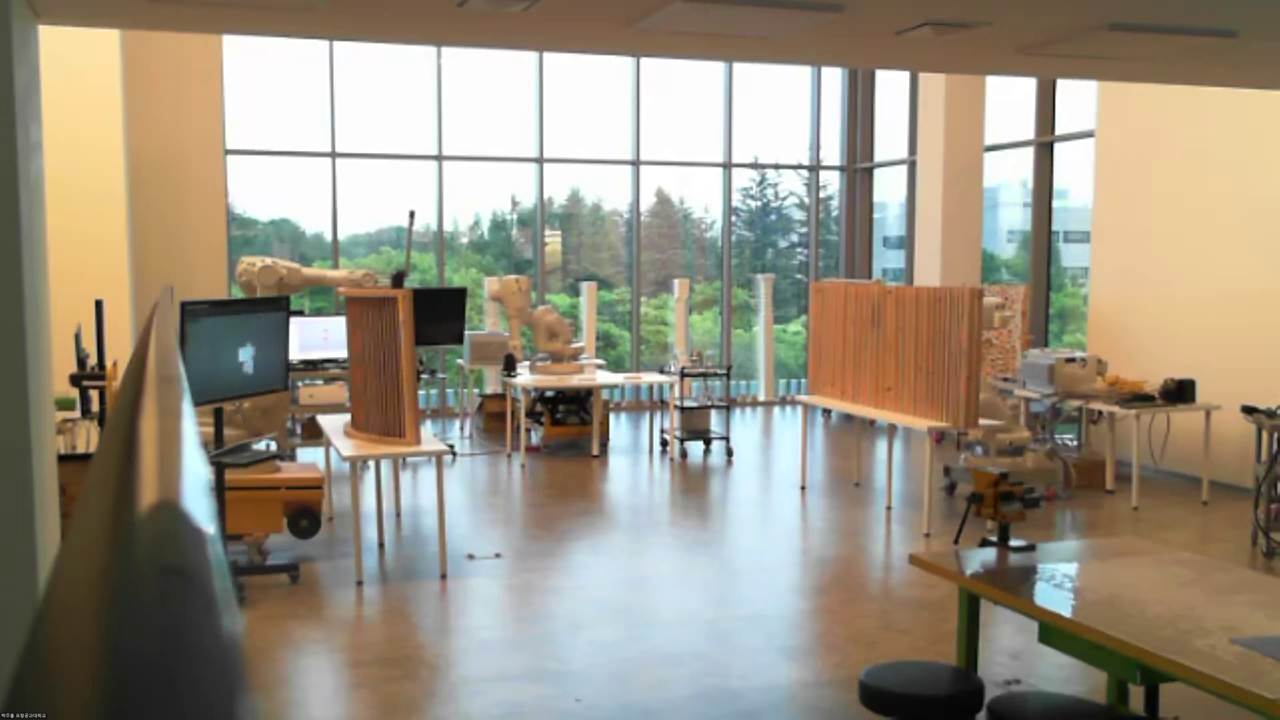
Exit Zoom's full-screen camera view to get back to the participant video layout
key(Escape)
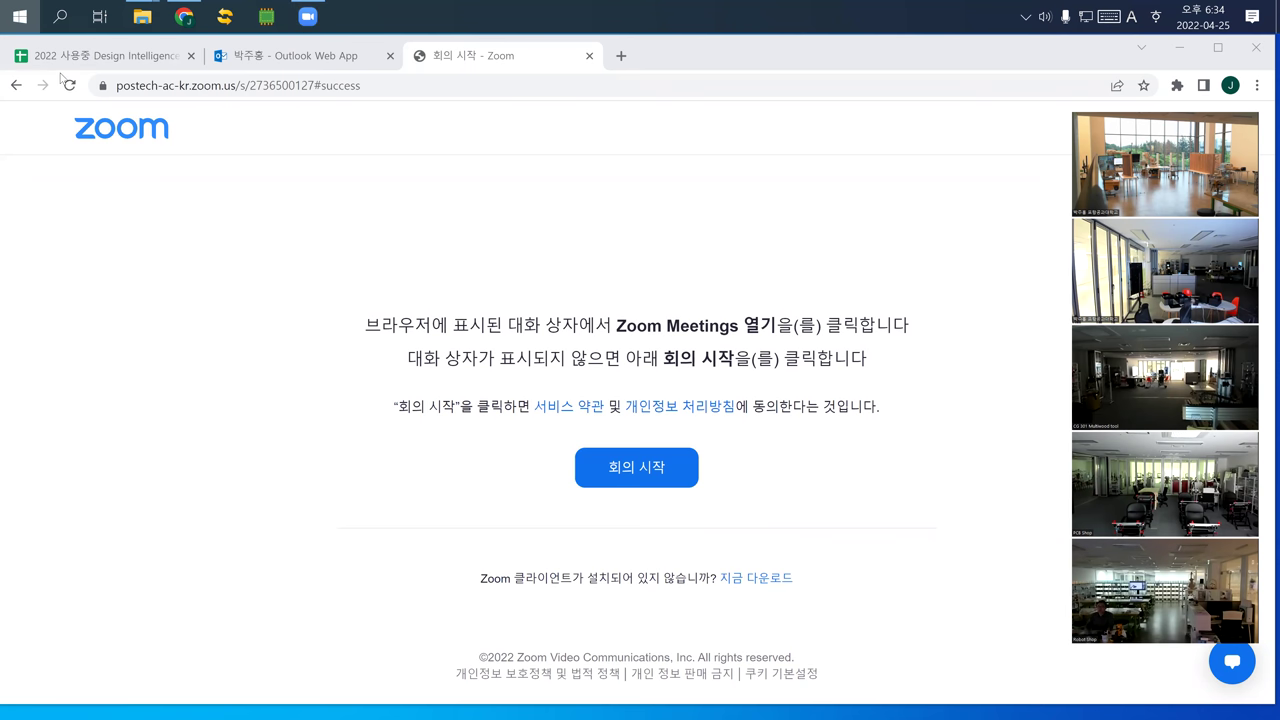
Launch Unity Hub by searching 'unity' from the Windows Start menu
click(20, 16)
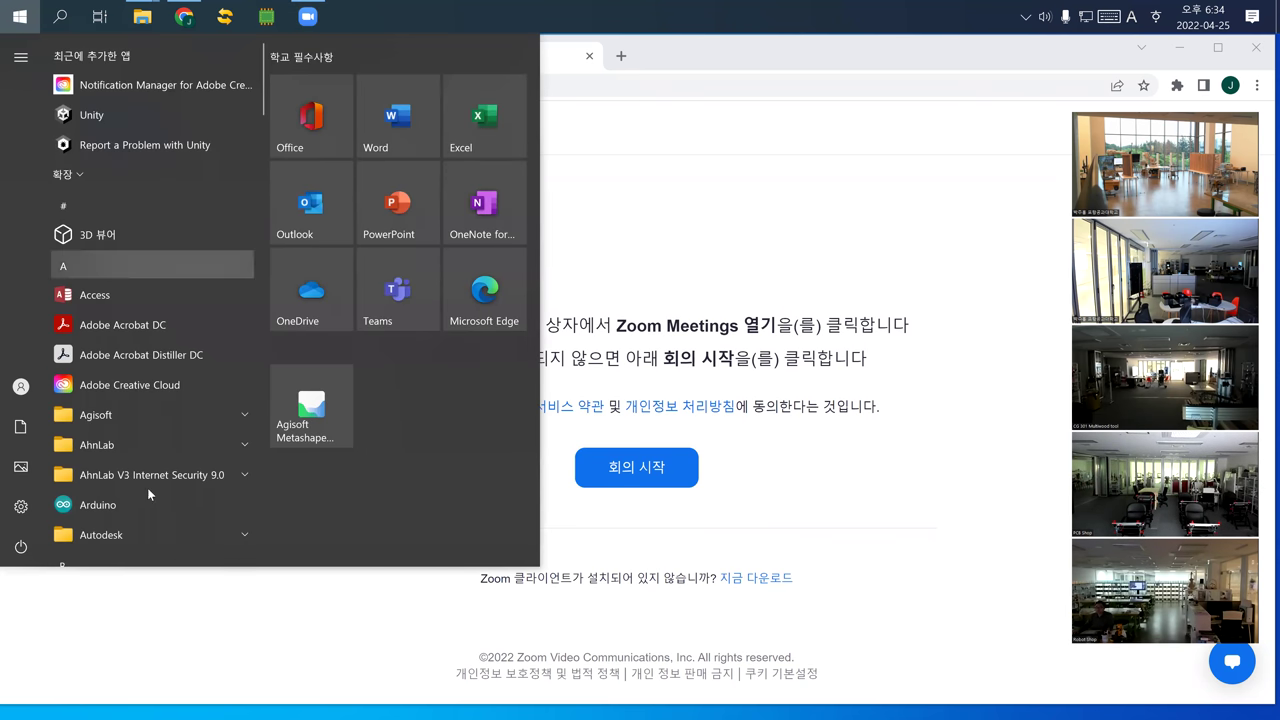
text(unity)
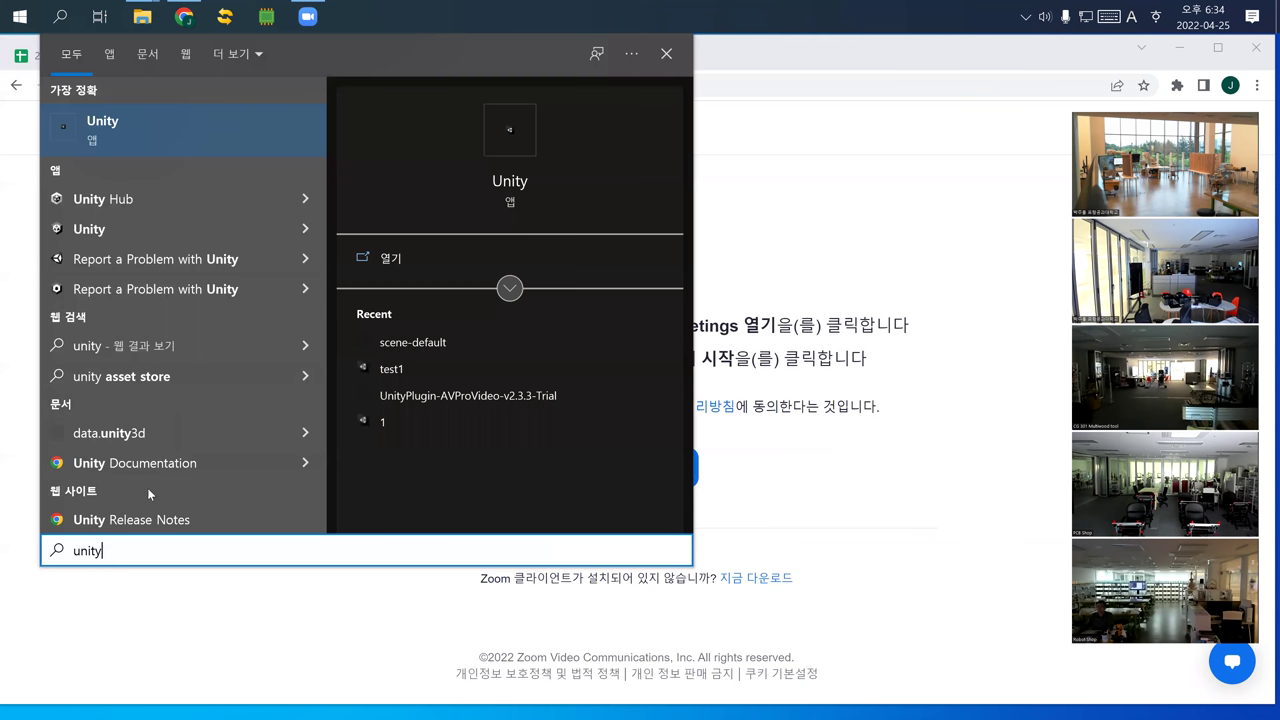
click(117, 199)
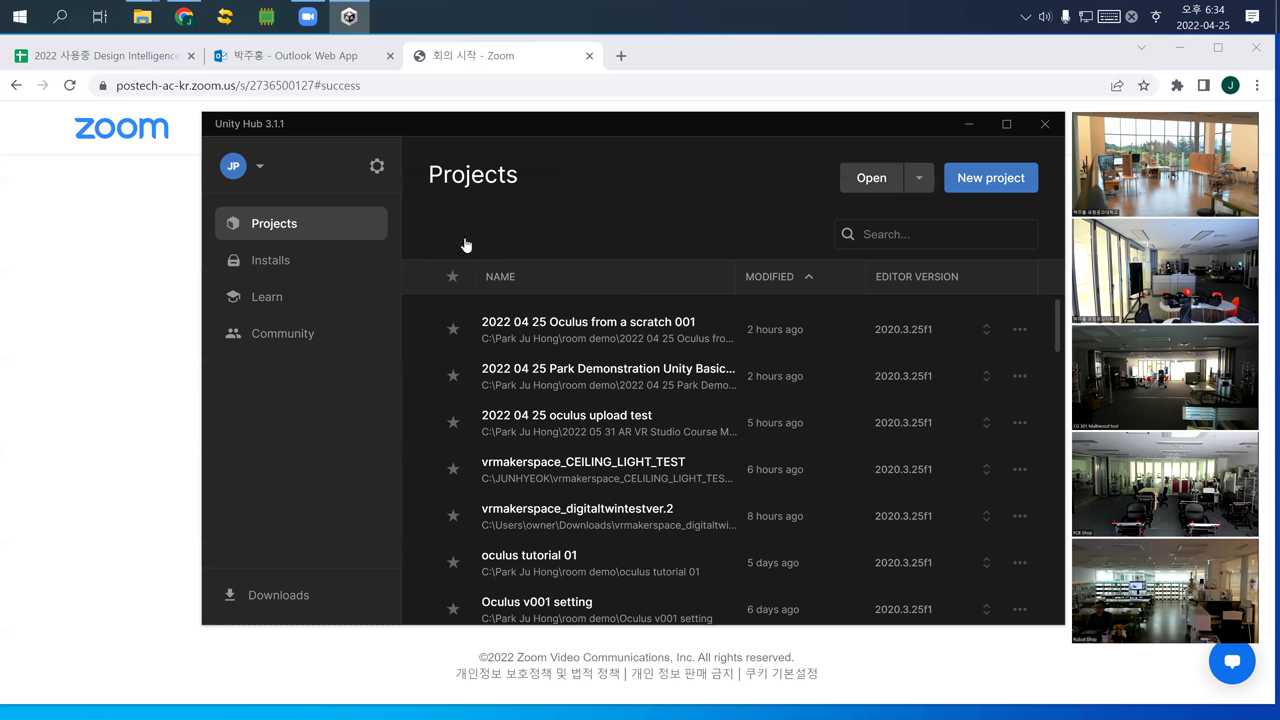
Maximize Unity Hub, review installed editors, and start a new 2020.3.25f1 project
click(1006, 123)
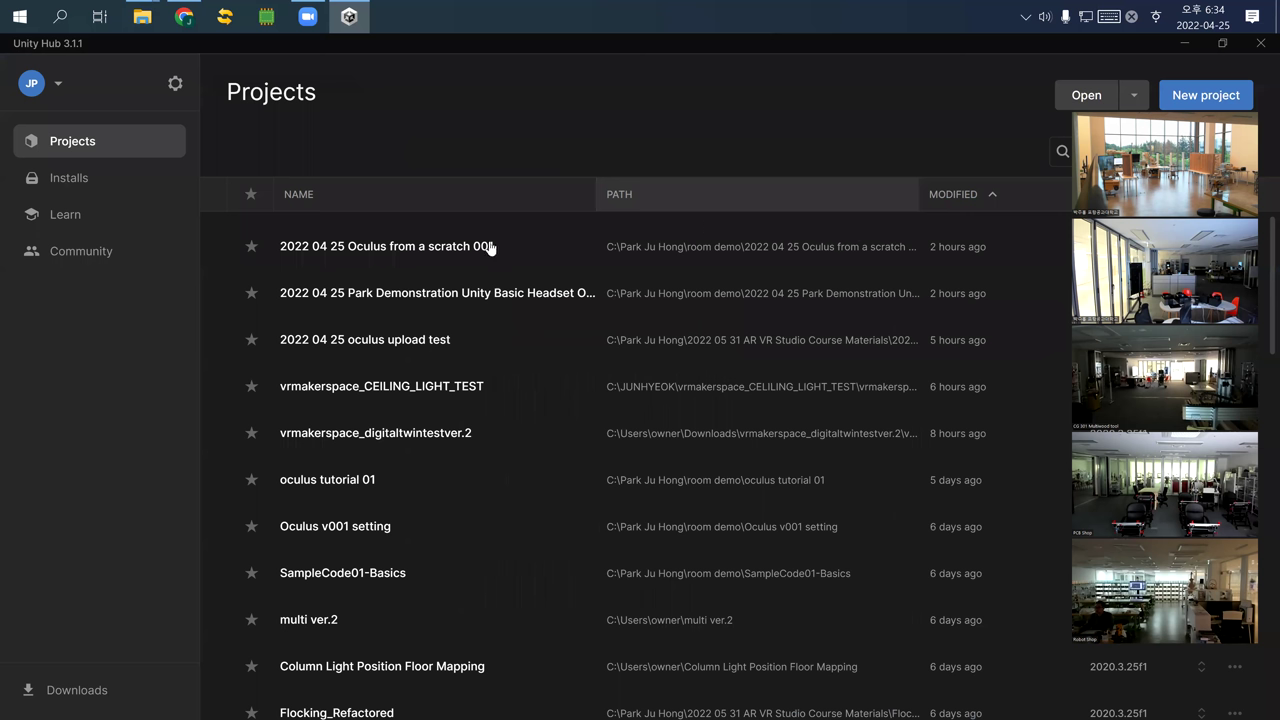
click(97, 176)
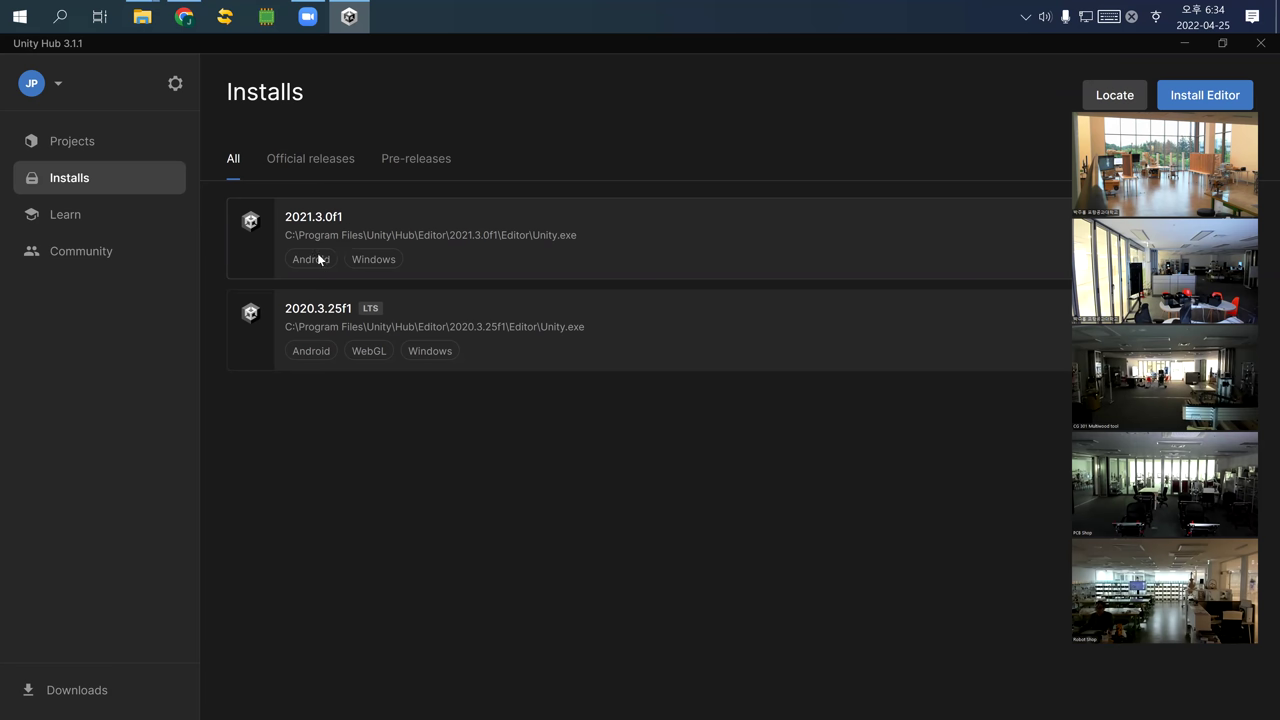
click(84, 146)
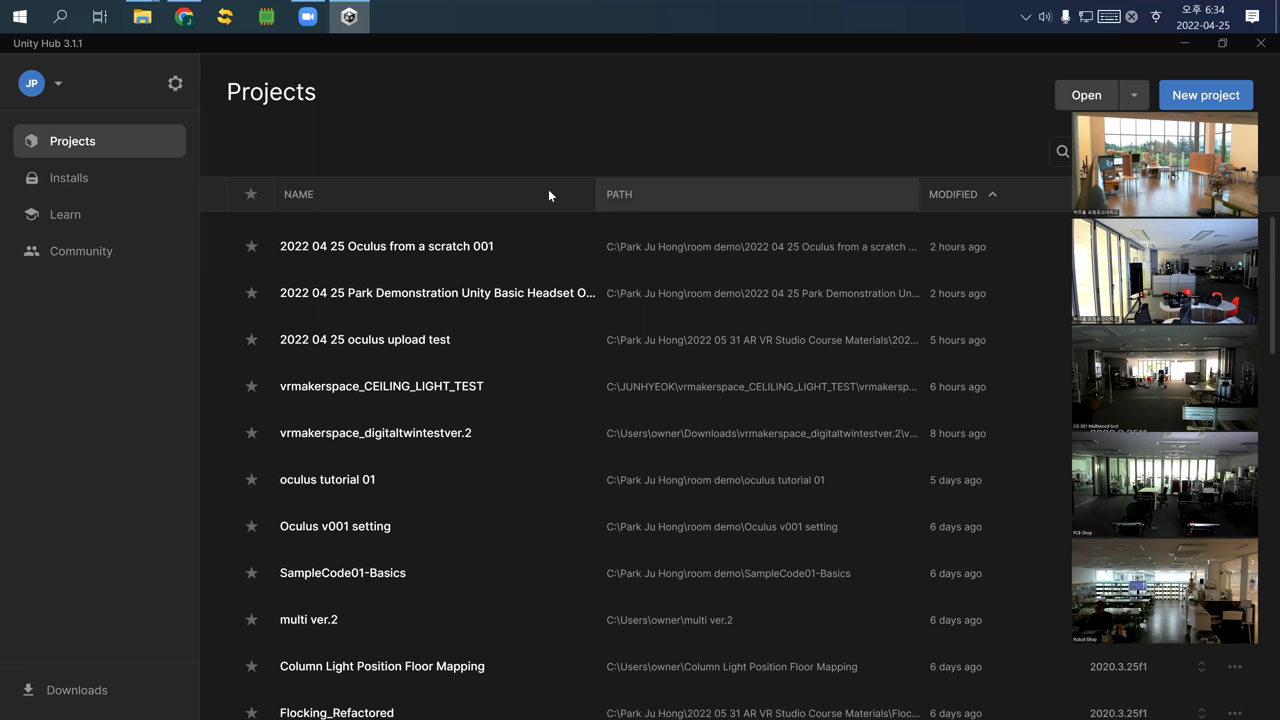
click(1199, 104)
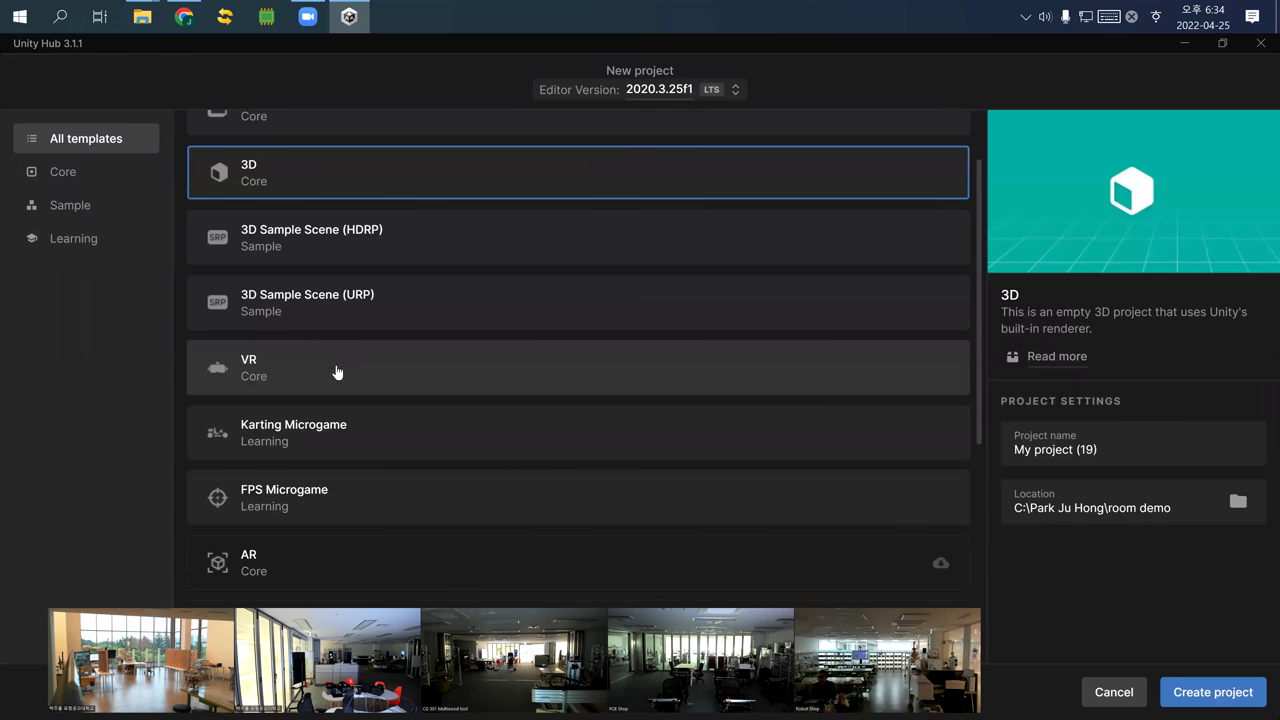
Create 3D project '2022 04 25 oculus demo' in '2022 05 31 AR VR Studio Course Materials'
scroll(330, 360, up, 1)
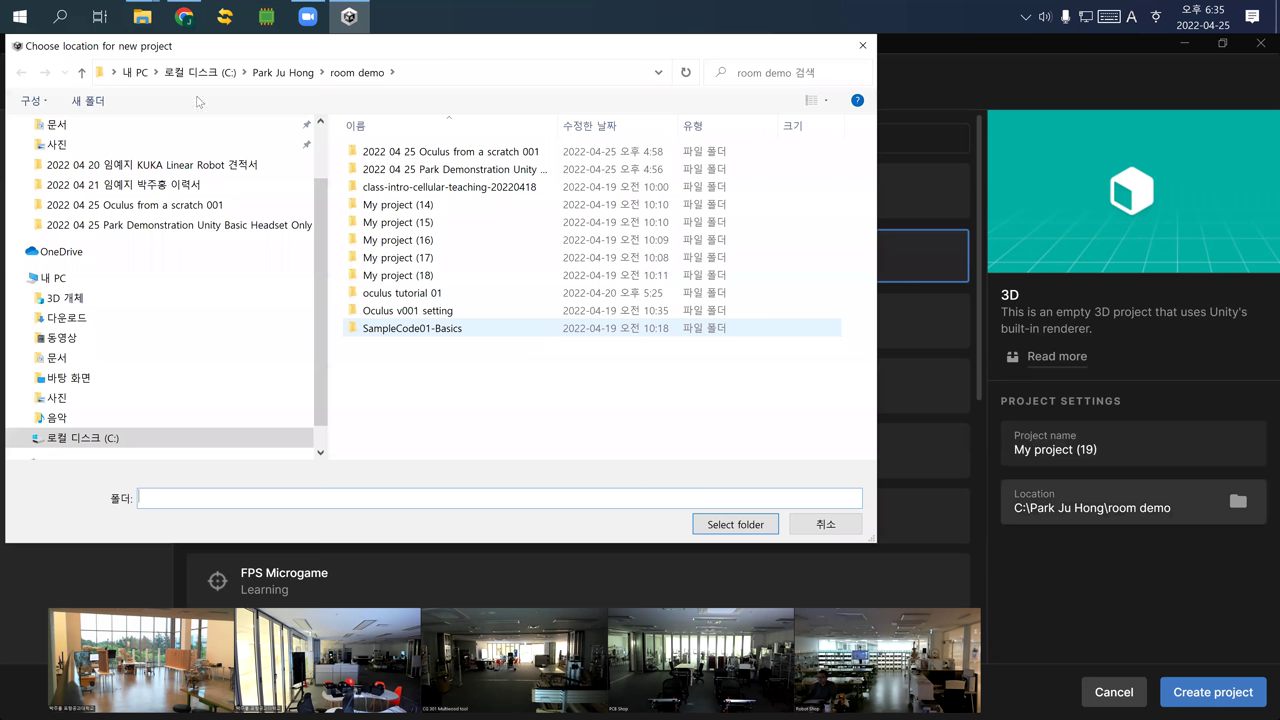
click(200, 72)
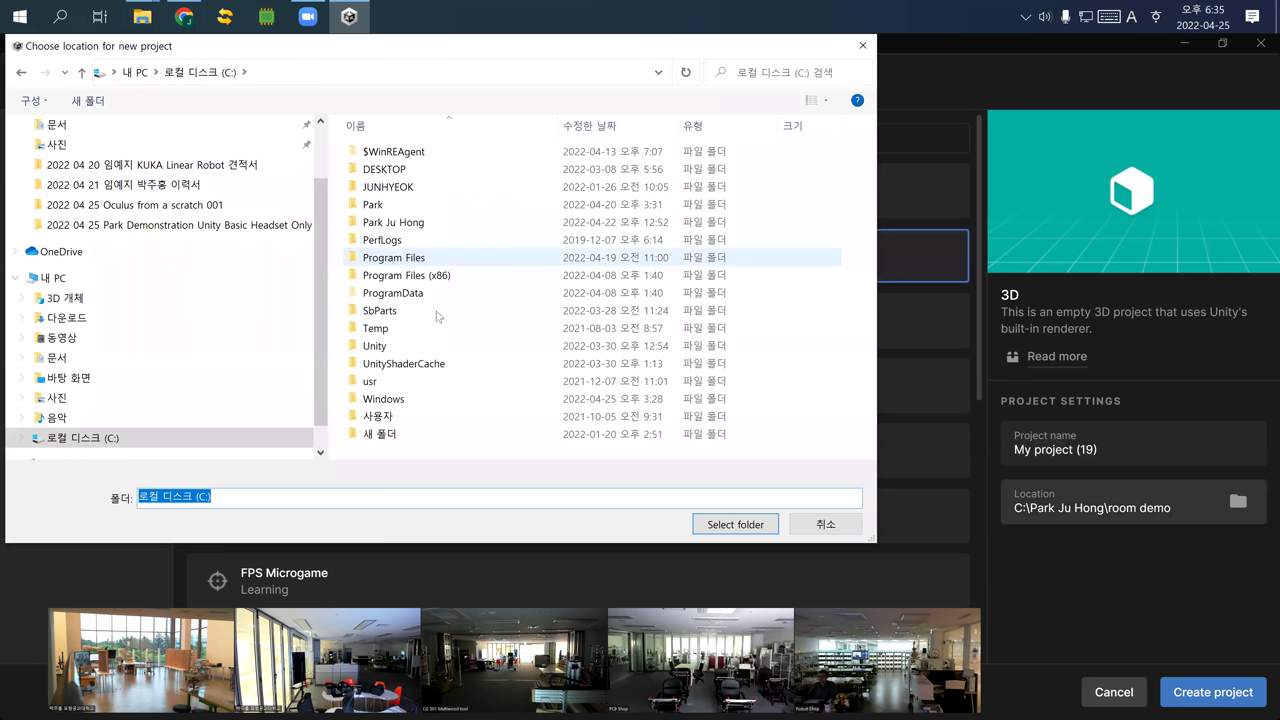
click(445, 240)
double_click(418, 222)
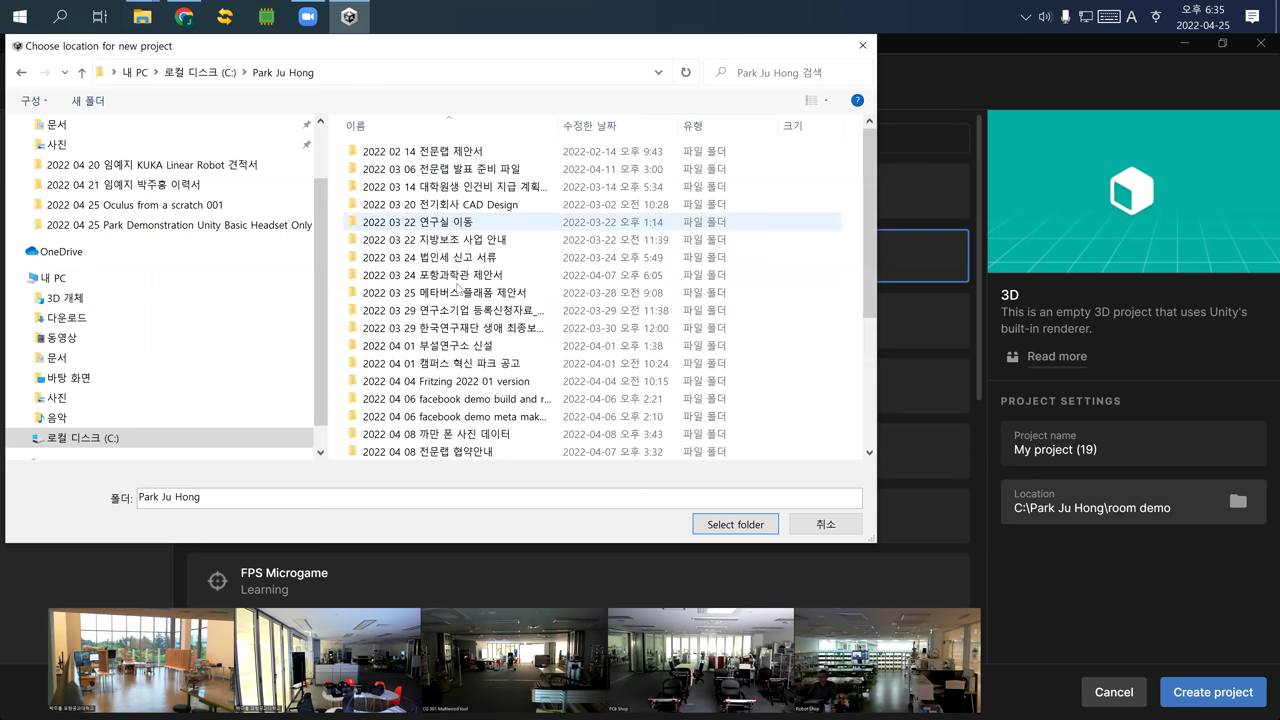
scroll(470, 430, down, 3)
double_click(478, 401)
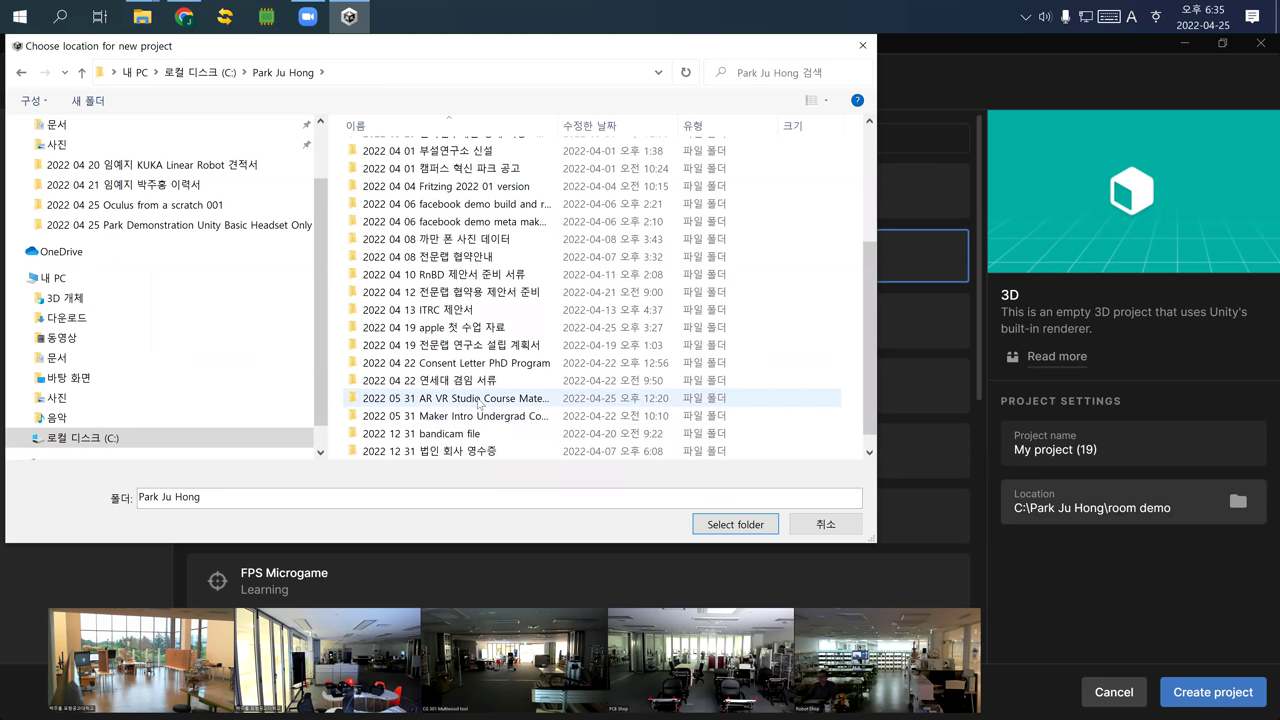
click(735, 524)
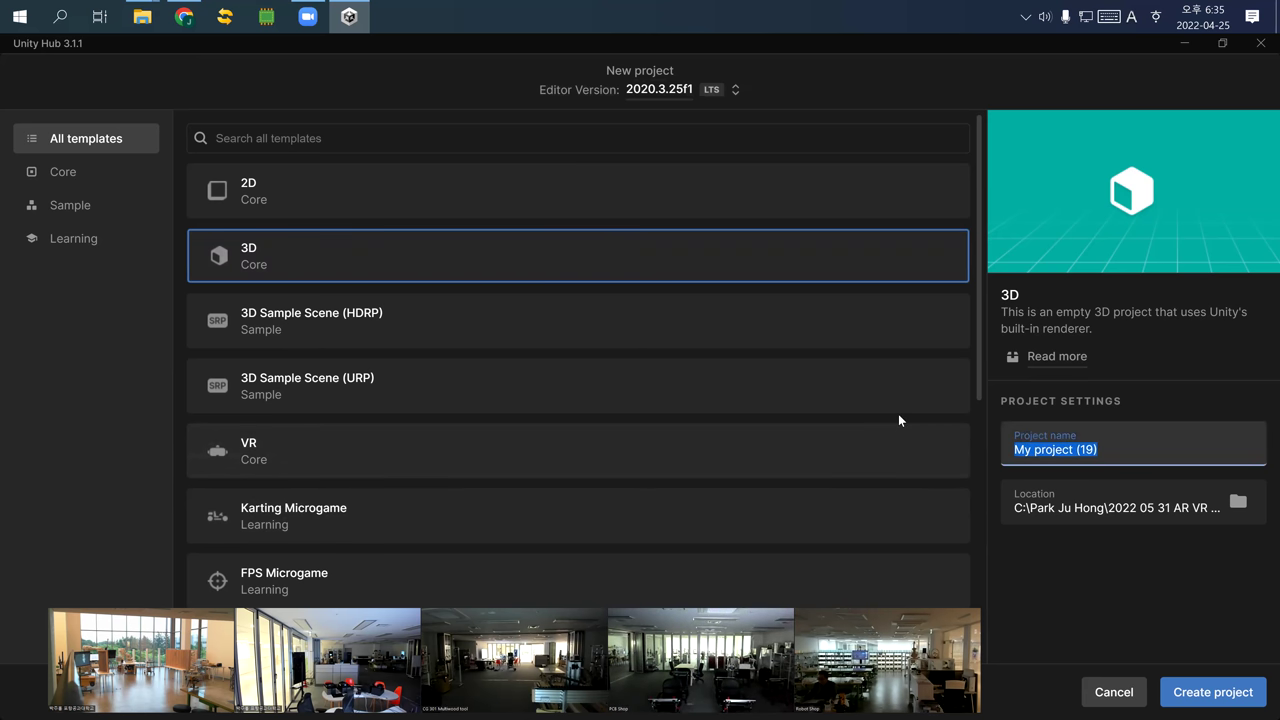
text(202)
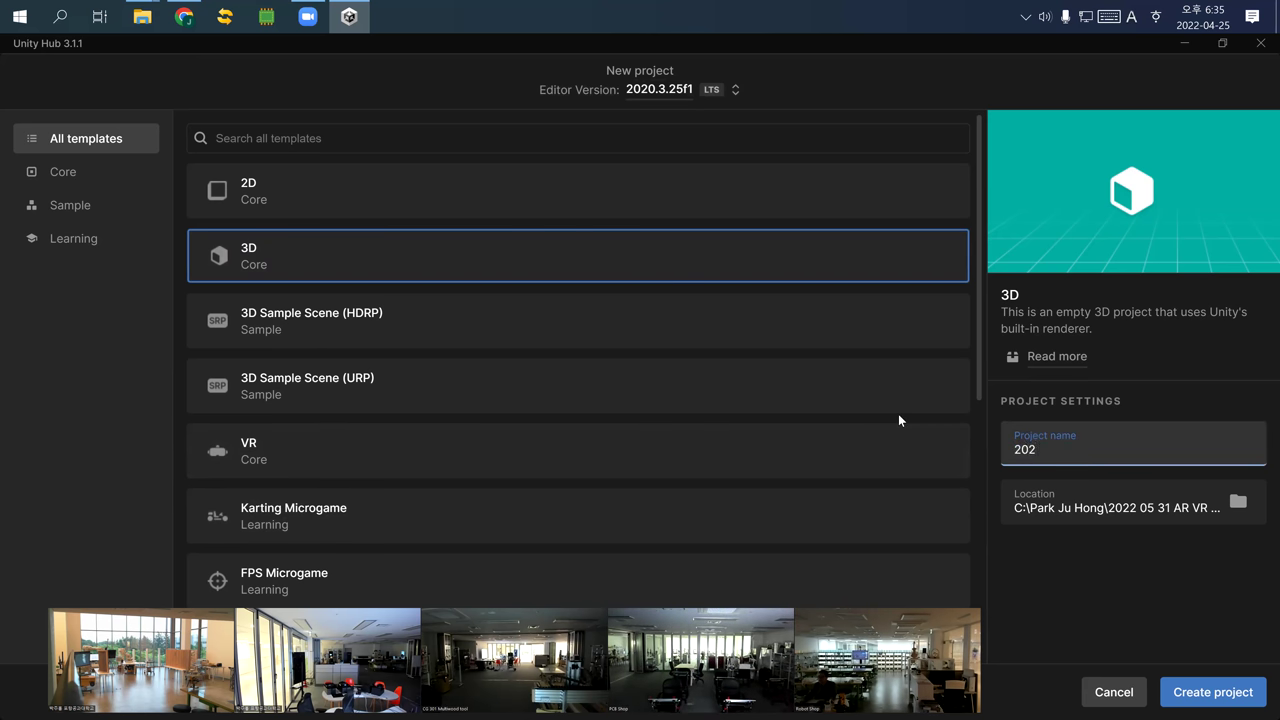
text(2 04 25 oculus demo)
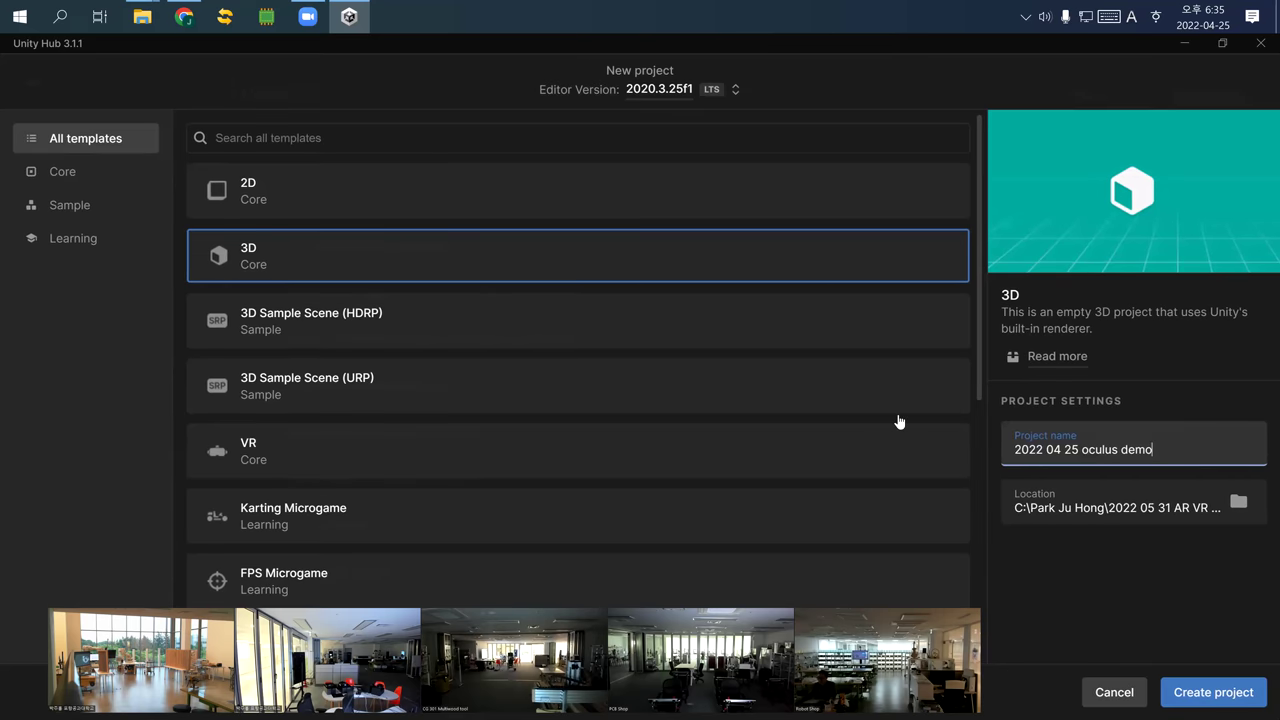
key(Return)
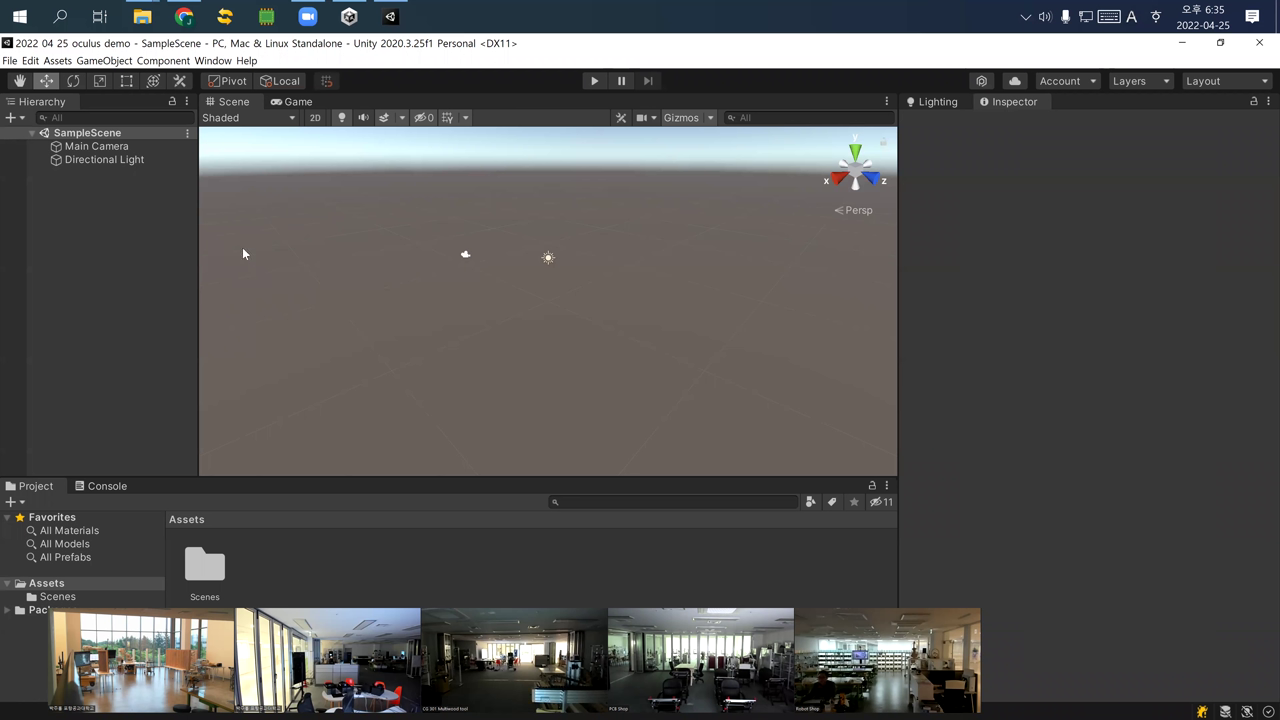
Open the Unity Asset Store in Chrome via Window > Asset Store
click(221, 62)
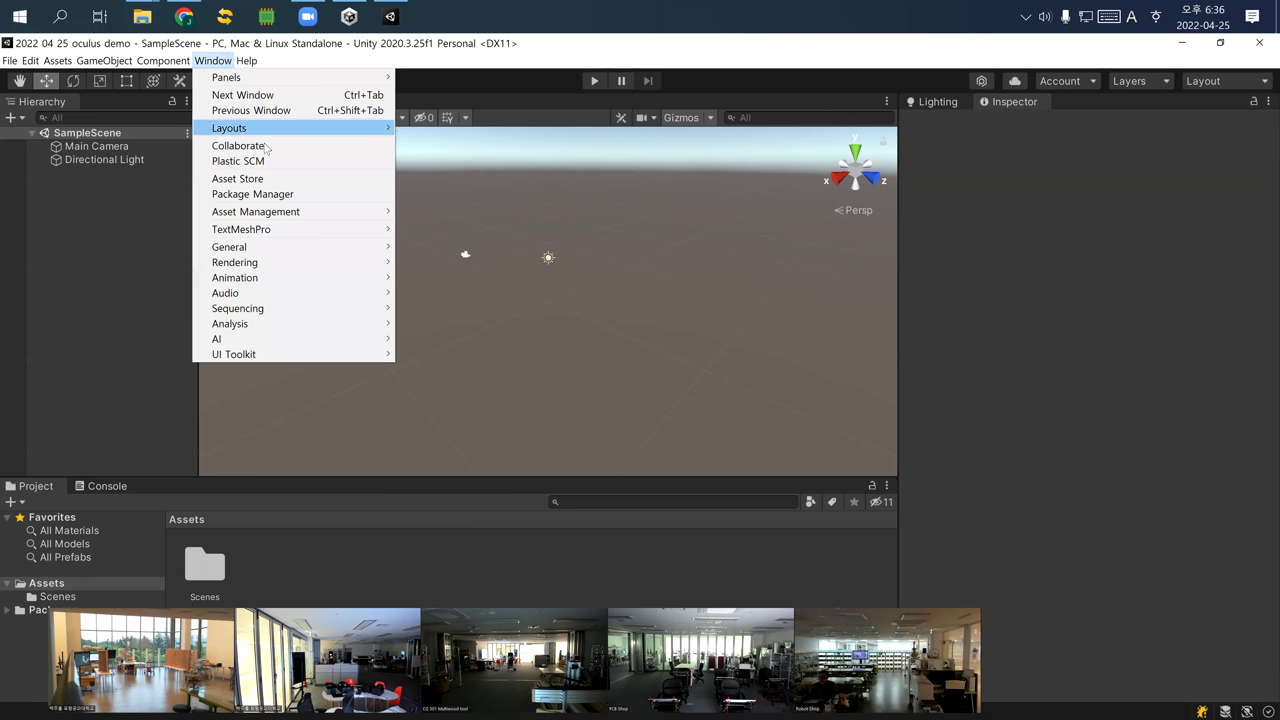
click(279, 178)
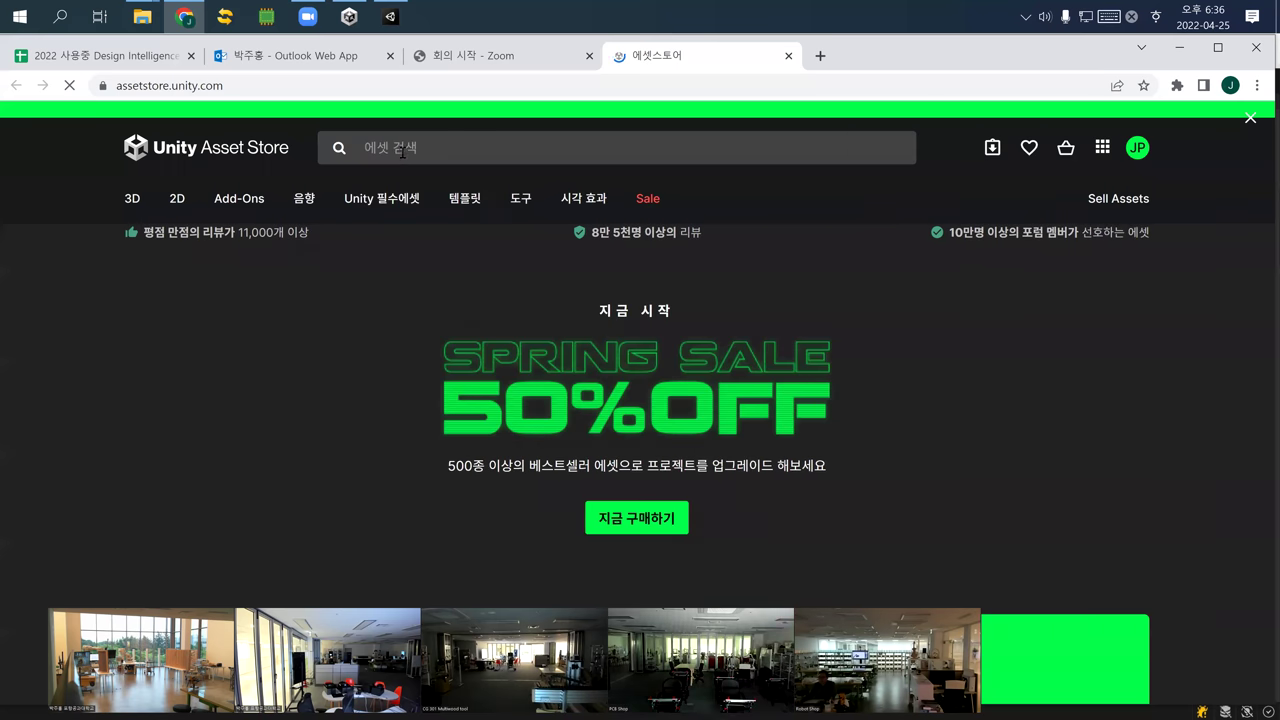
Find the Oculus Integration package in the store and open it in the Unity editor
click(395, 153)
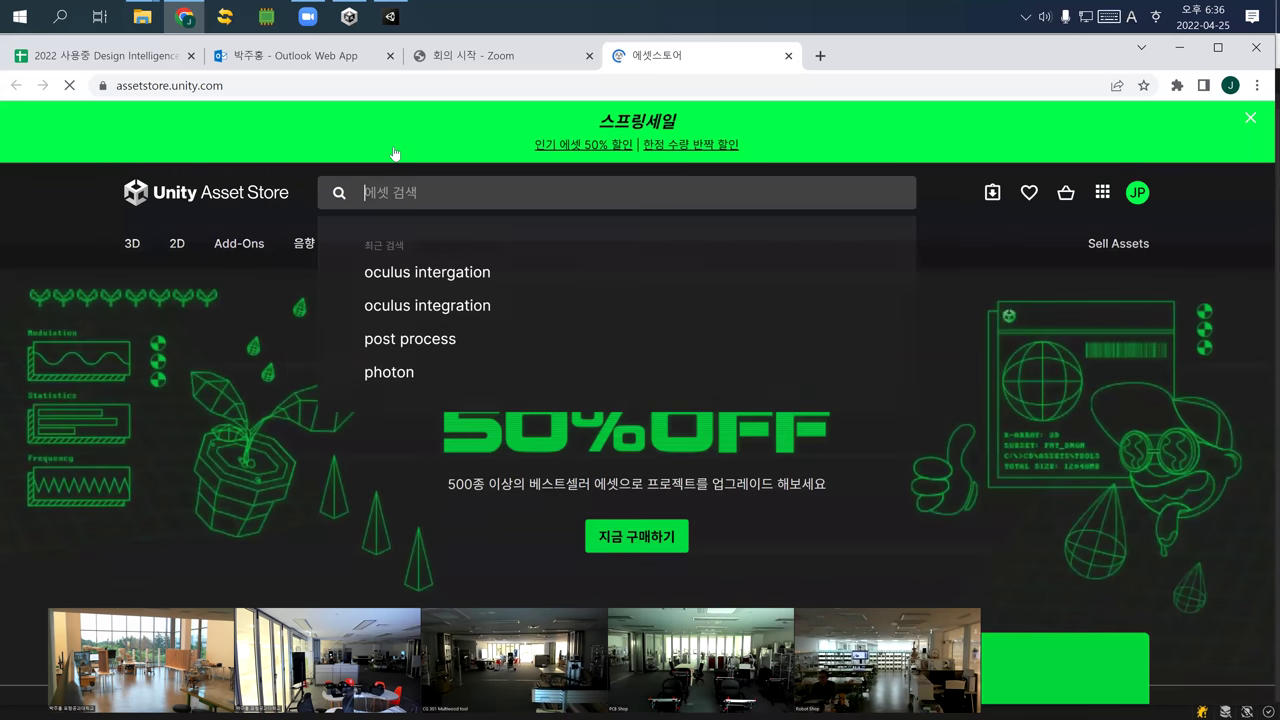
click(457, 274)
scroll(287, 431, down, 3)
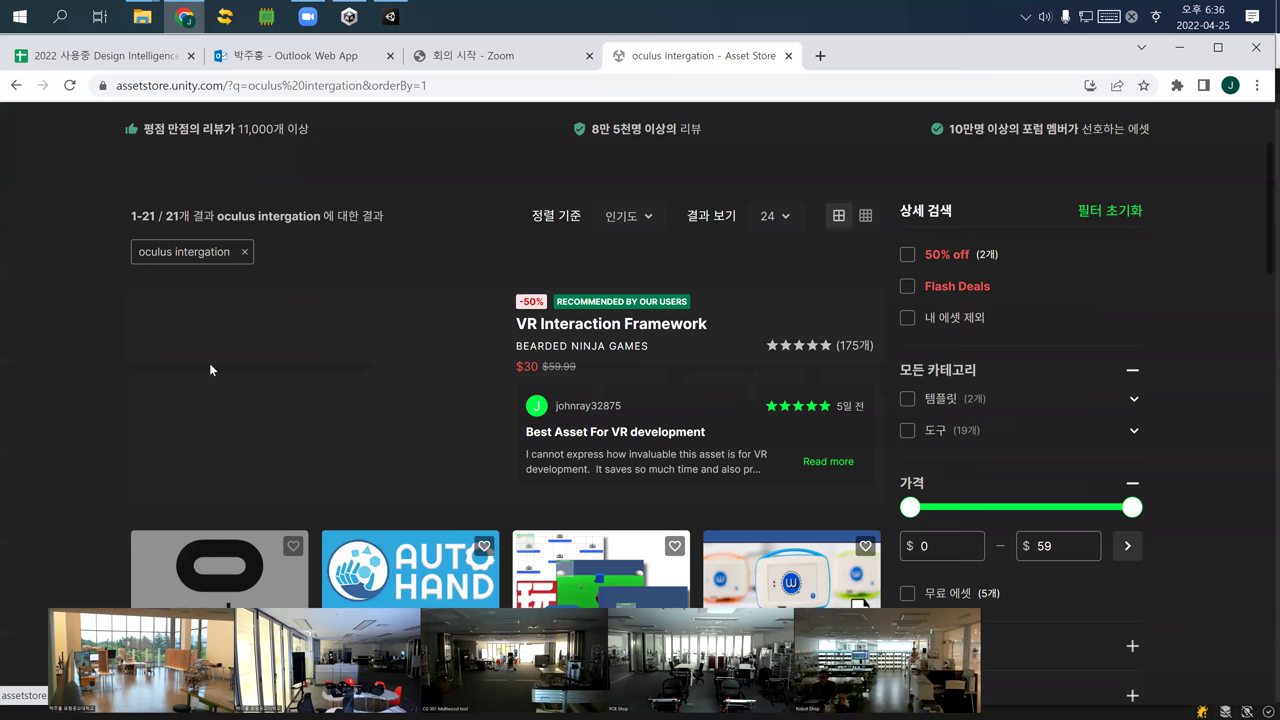
scroll(238, 462, down, 1)
click(233, 441)
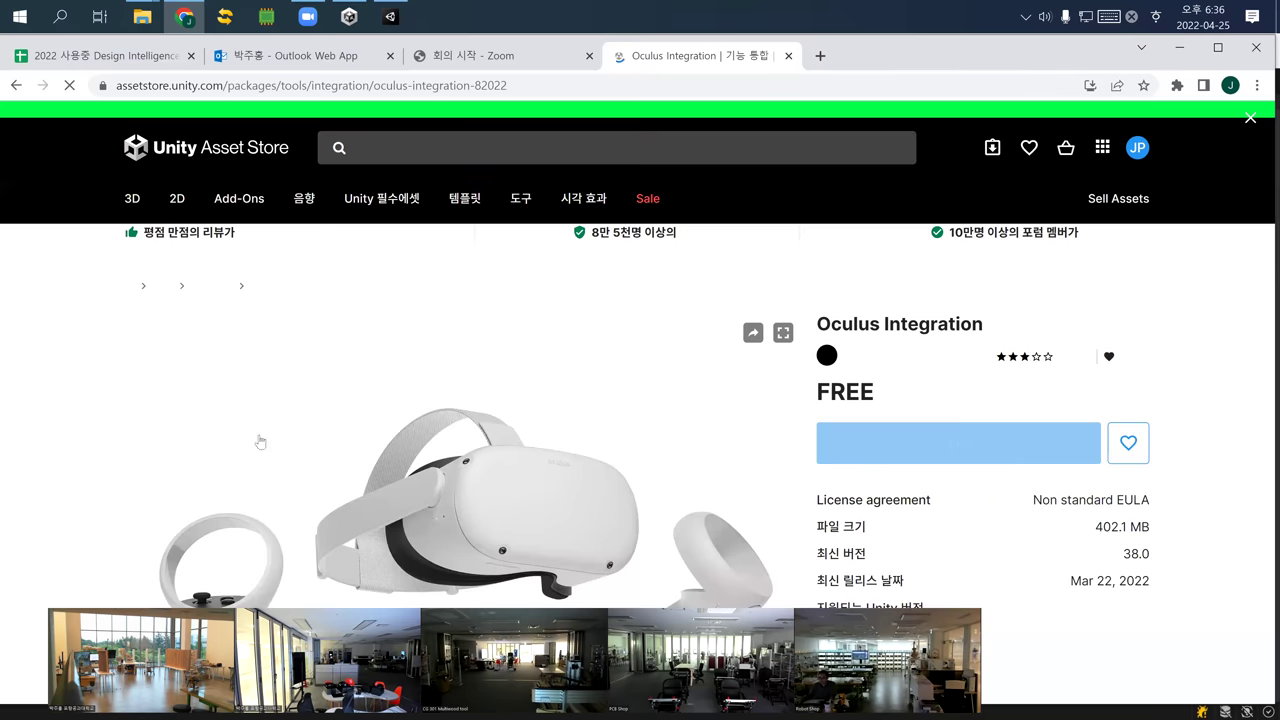
scroll(530, 456, down, 2)
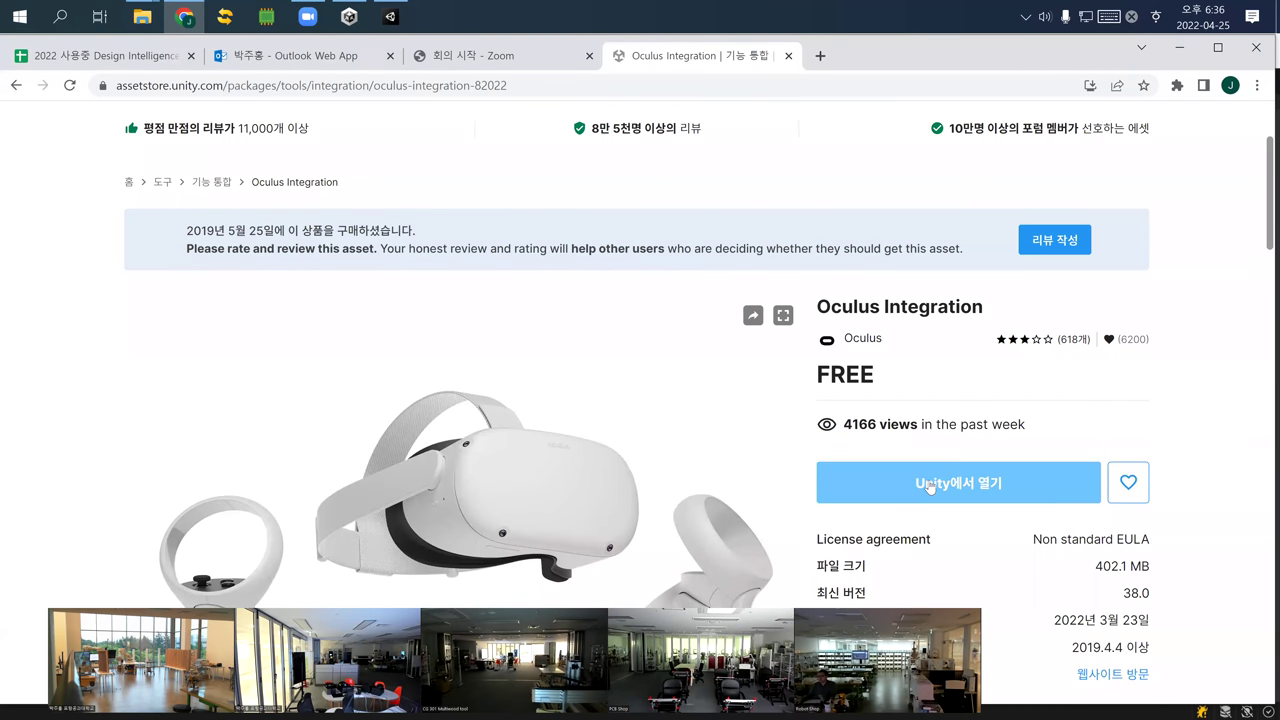
click(929, 485)
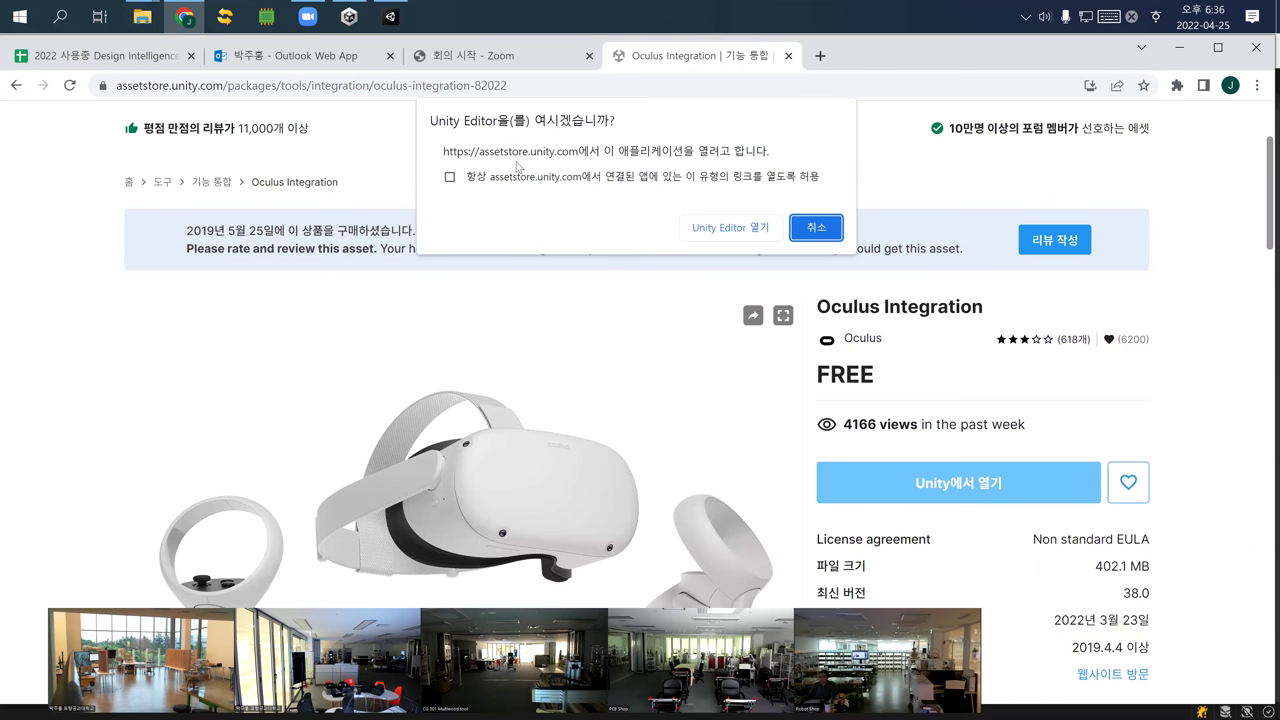
click(717, 228)
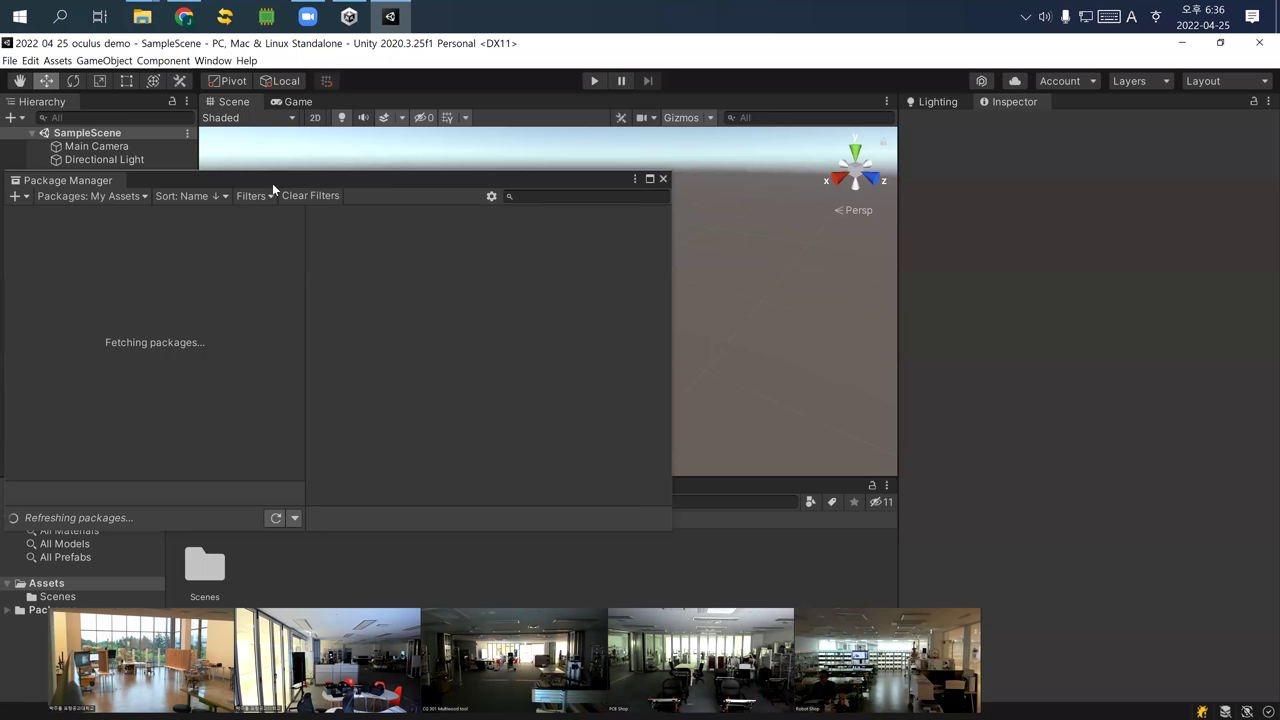
Reposition Package Manager, select Oculus Integration in My Assets, and start its import
drag(272, 183, 414, 134)
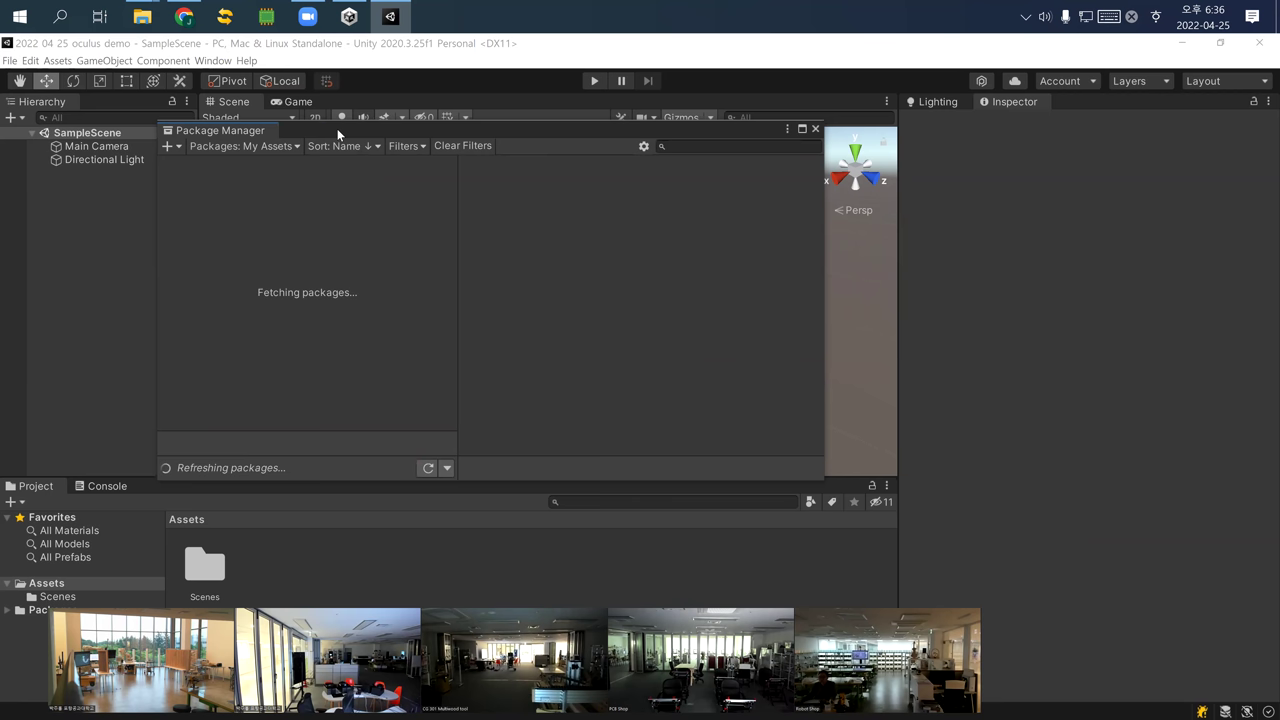
drag(337, 128, 430, 130)
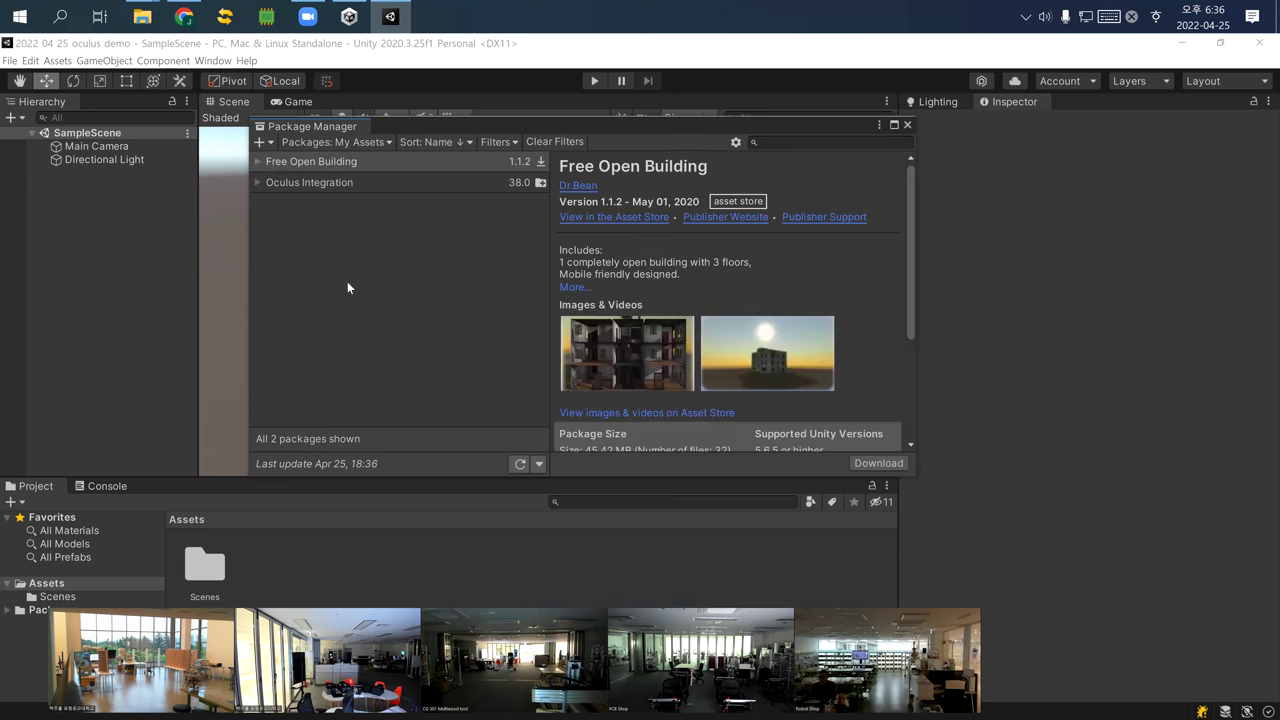
click(318, 185)
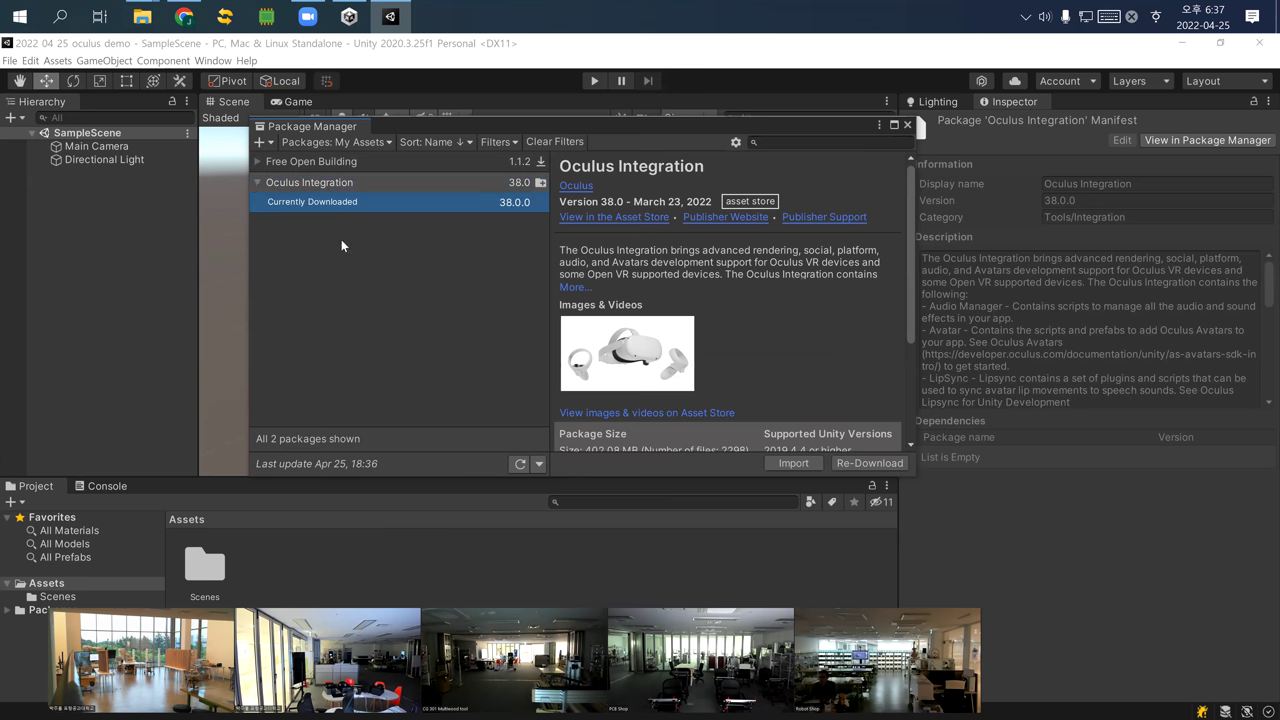
click(262, 183)
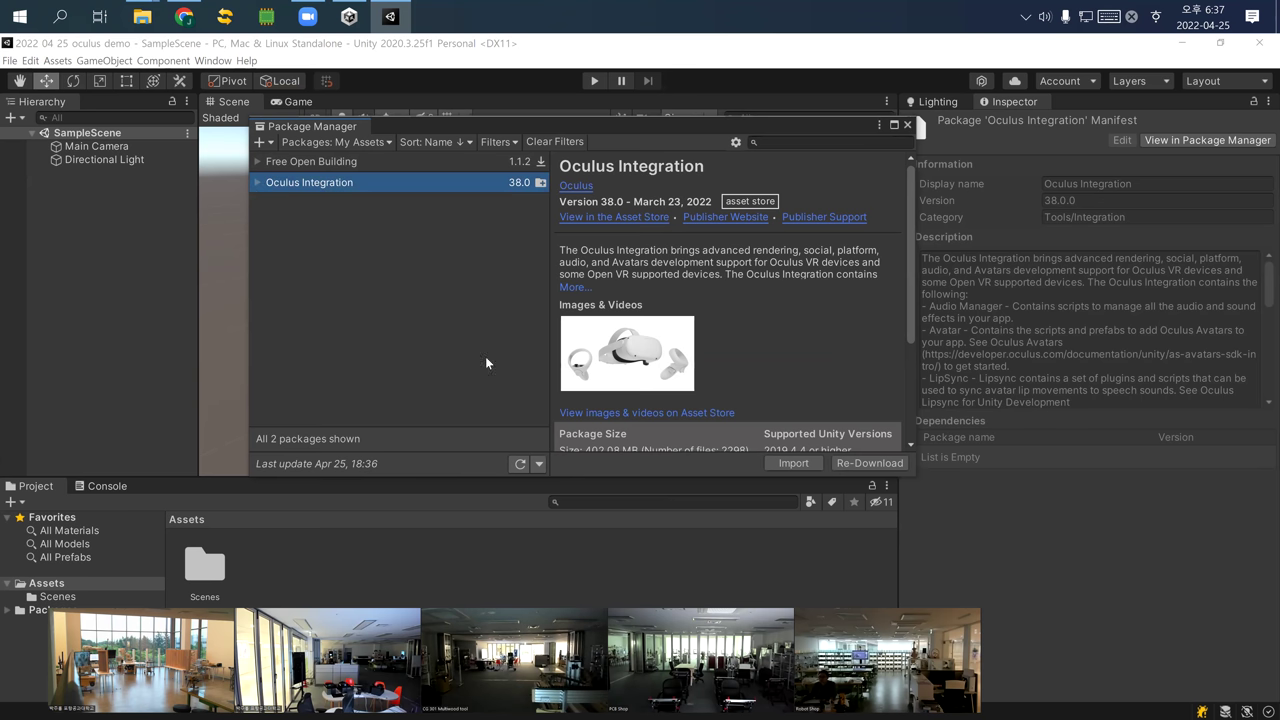
click(791, 463)
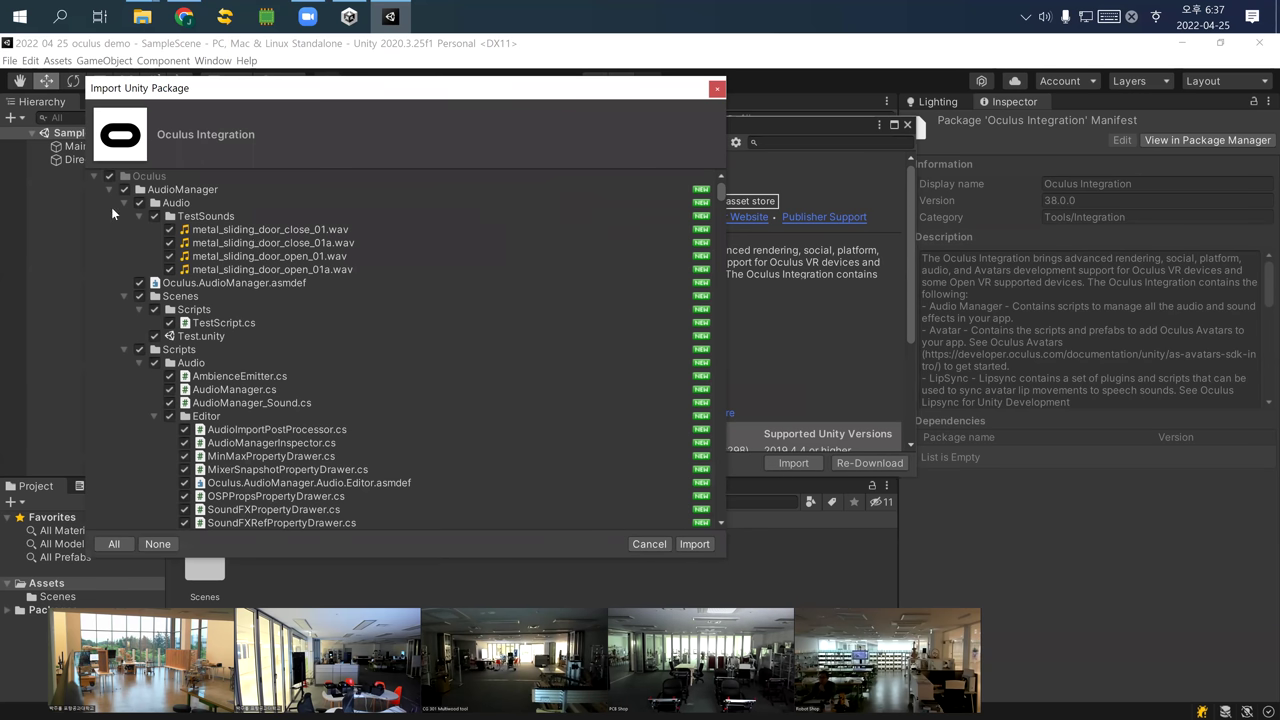
Deselect all Oculus Integration files with the root checkbox and browse the package's file tree
click(109, 177)
click(109, 177)
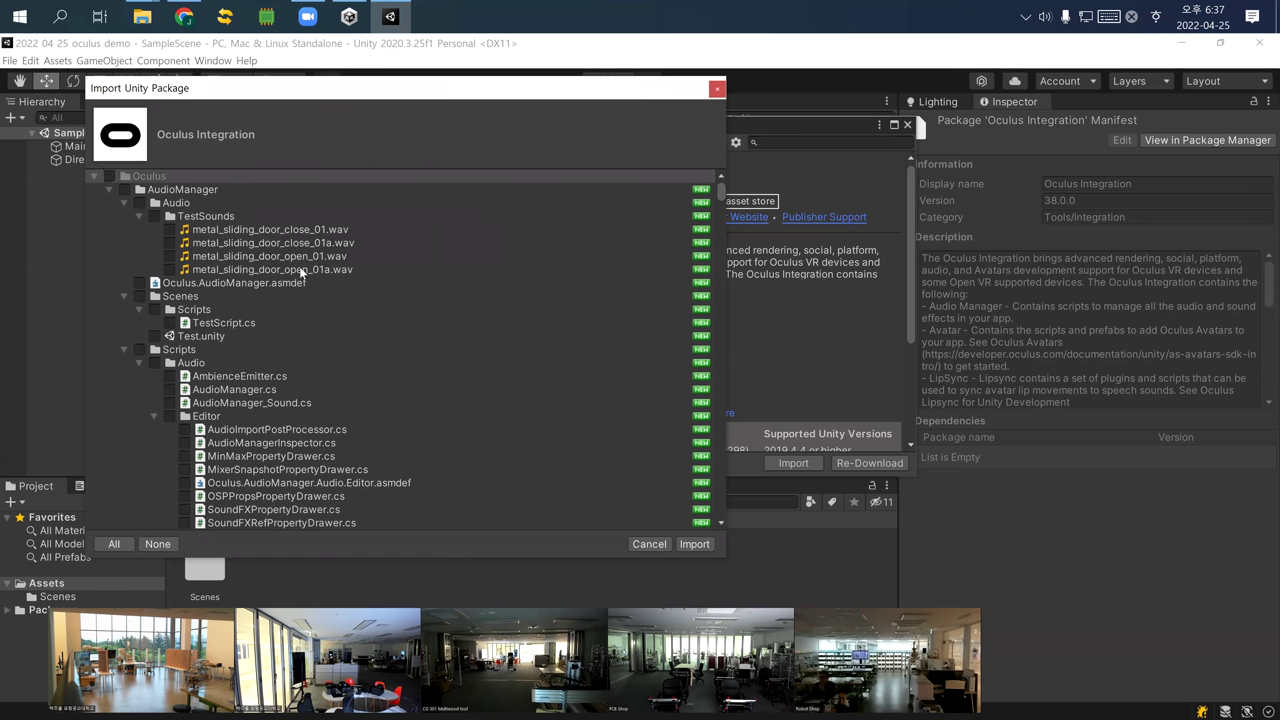
scroll(349, 326, down, 3)
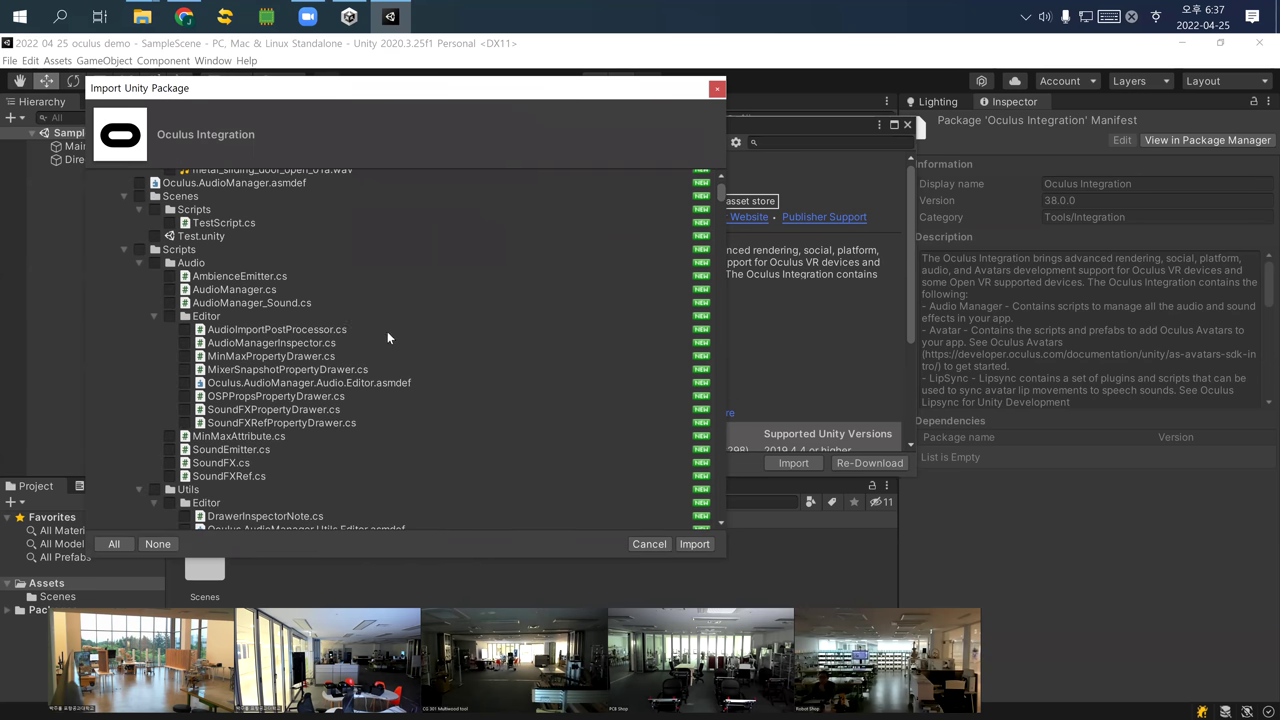
scroll(405, 337, down, 5)
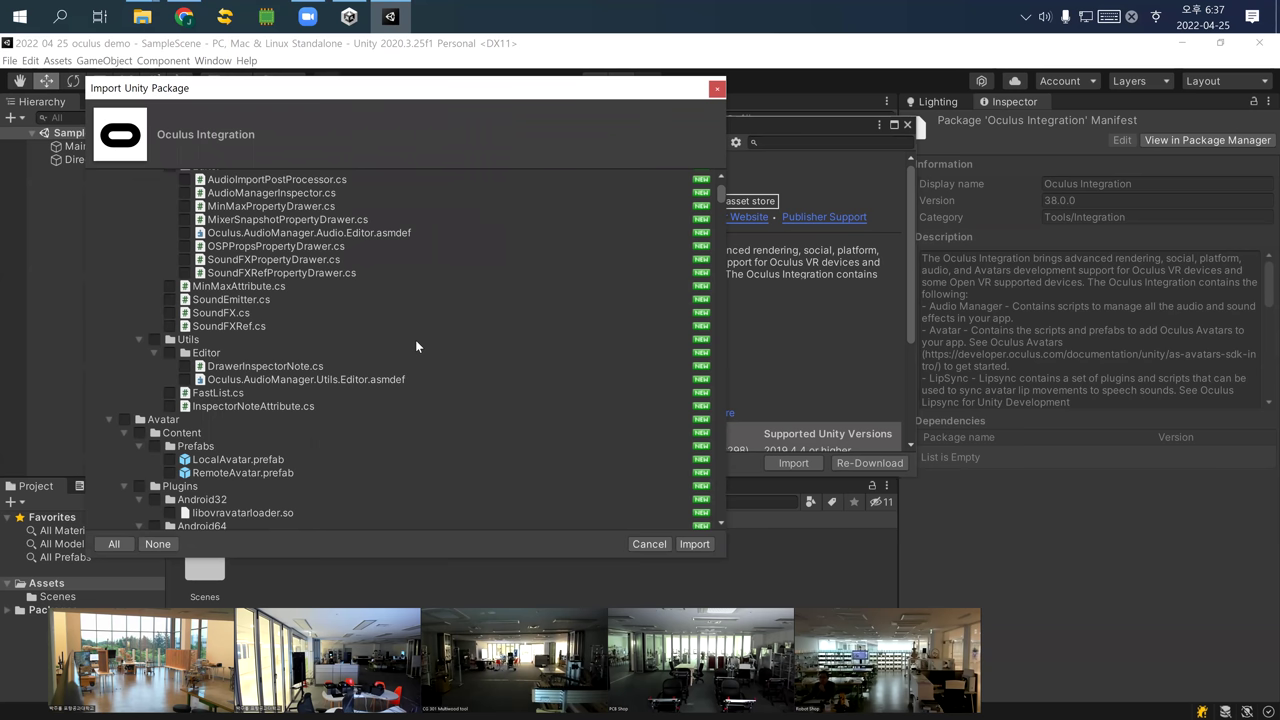
scroll(415, 339, down, 8)
scroll(417, 342, down, 9)
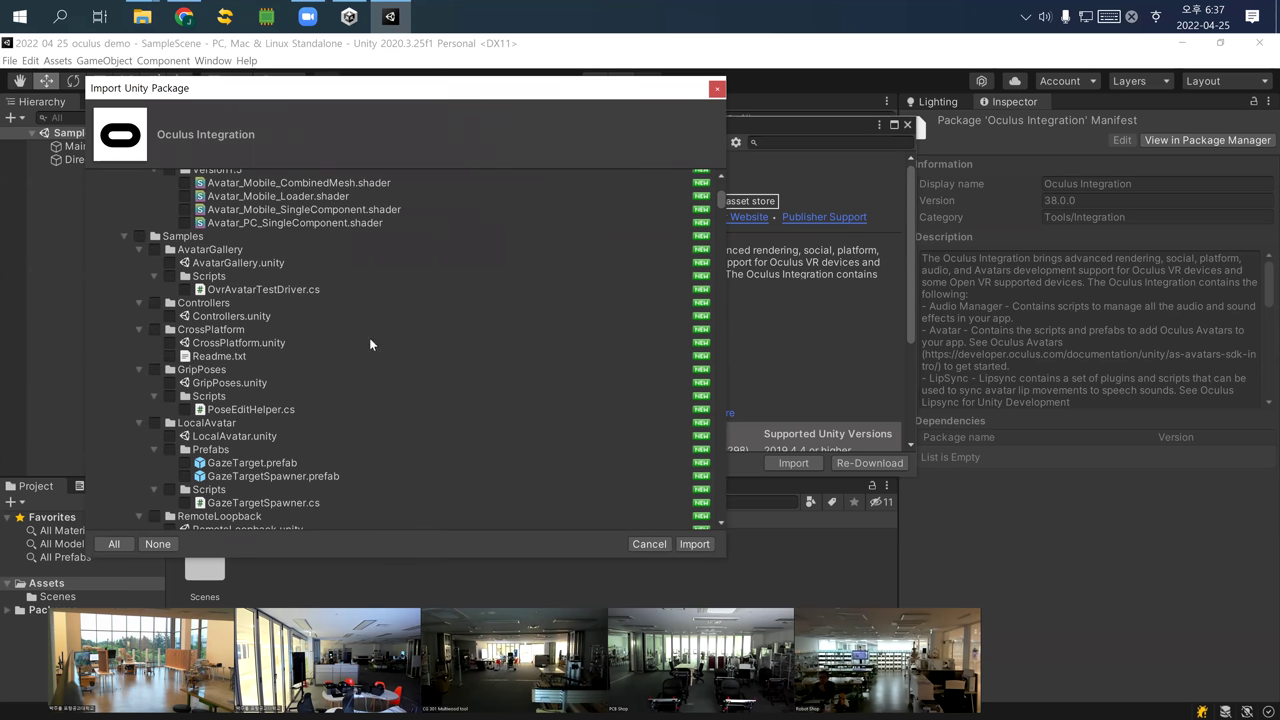
scroll(369, 337, down, 20)
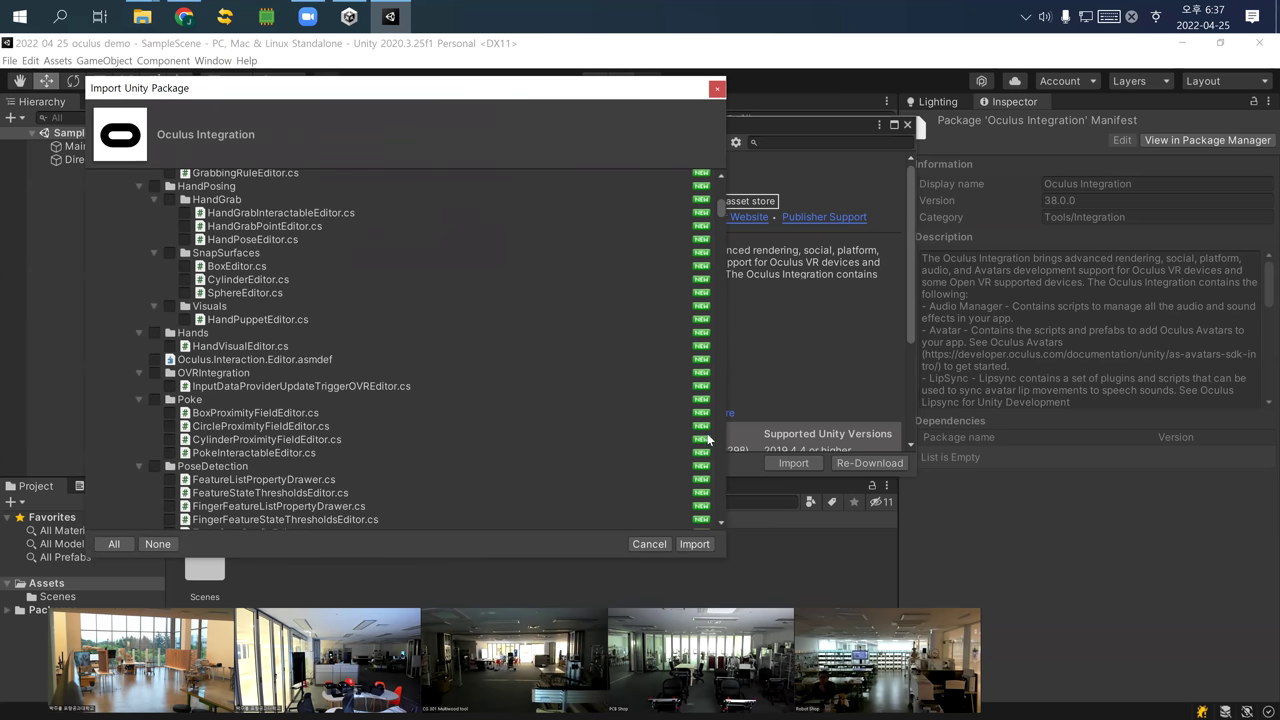
scroll(479, 377, up, 20)
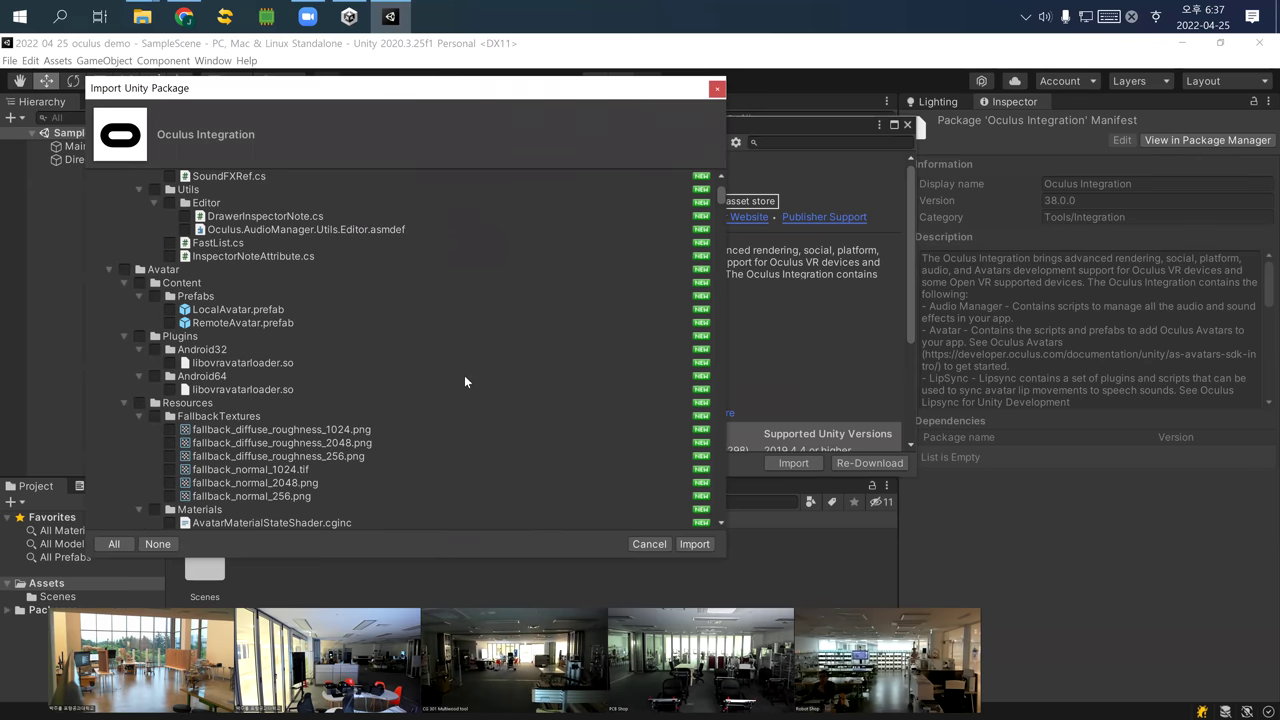
scroll(457, 363, up, 5)
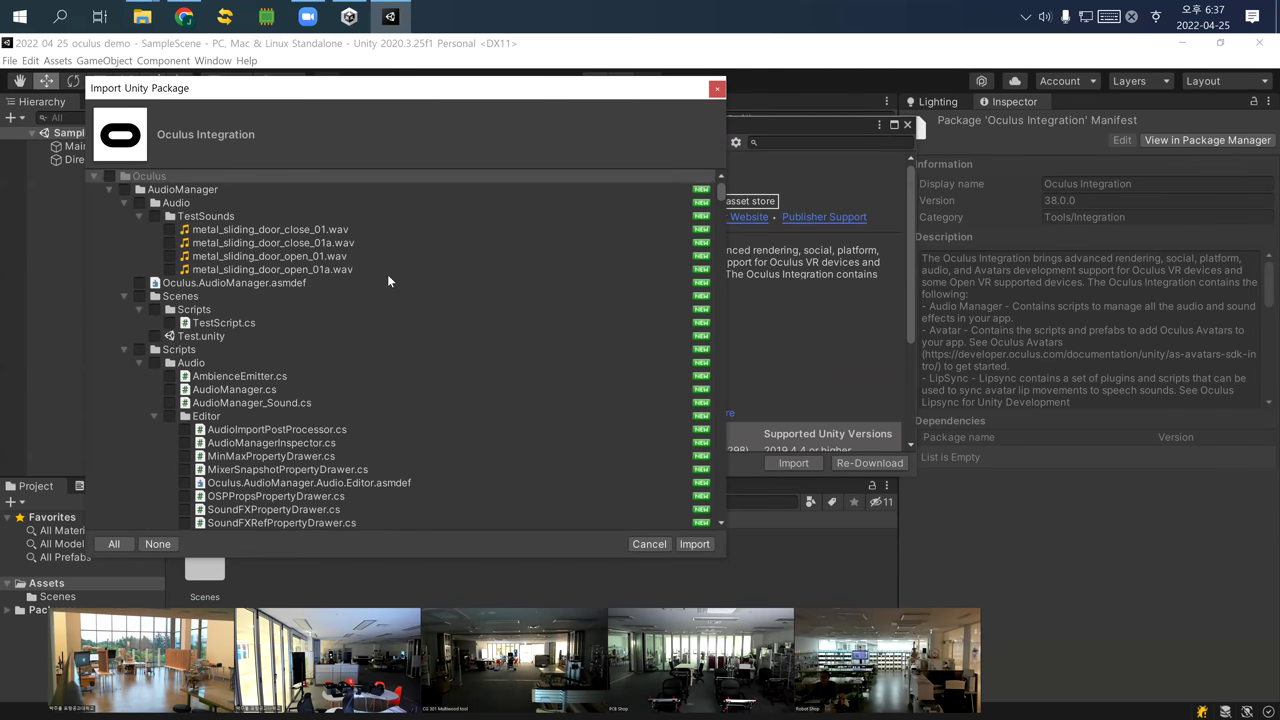
scroll(327, 334, down, 3)
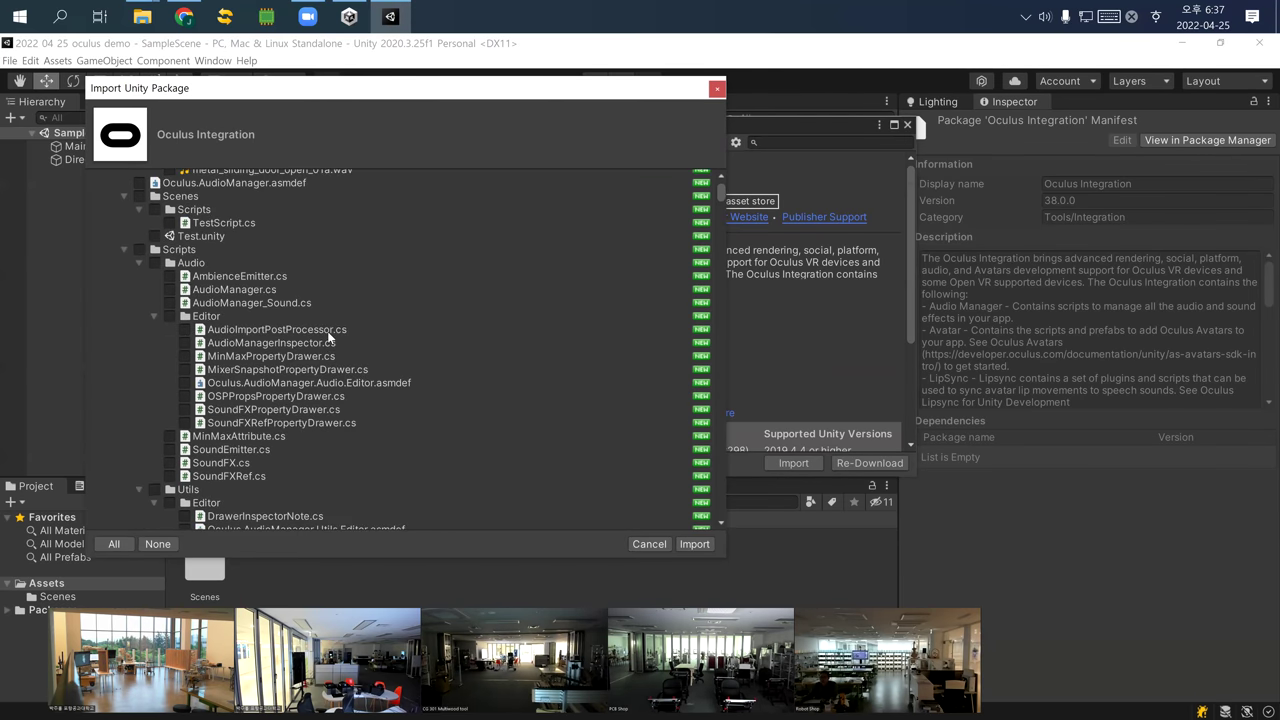
scroll(419, 350, down, 5)
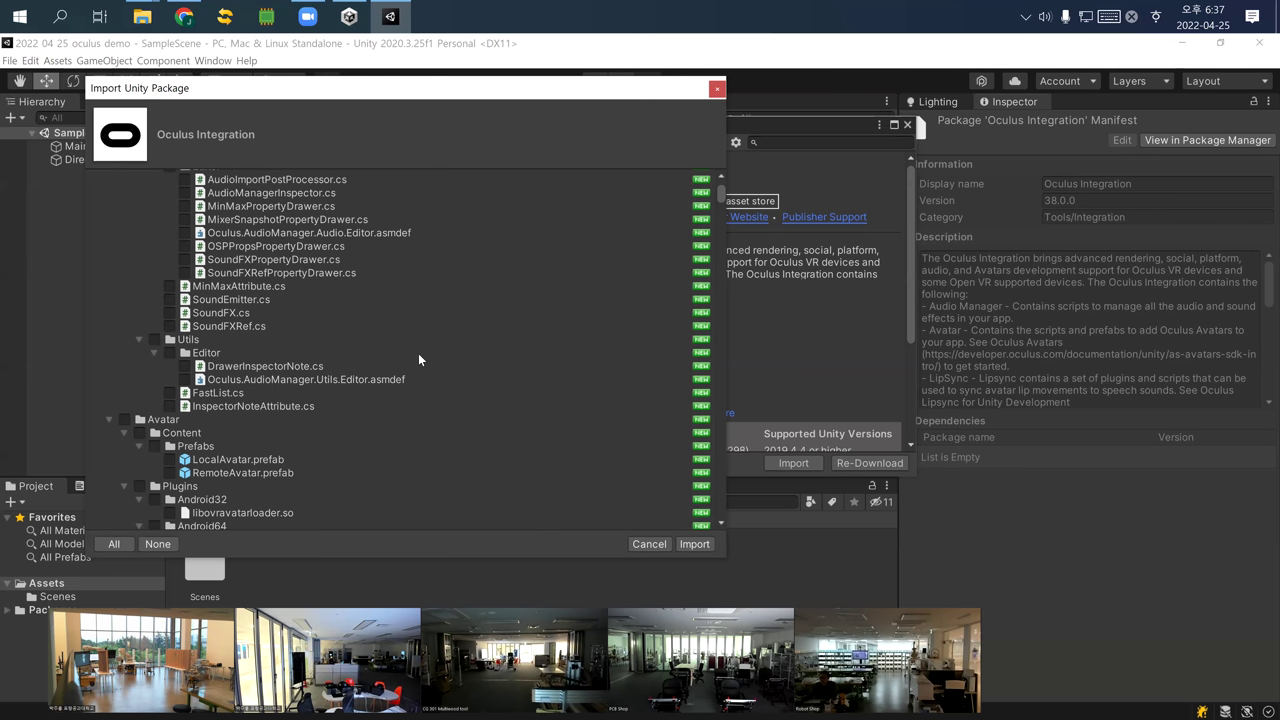
scroll(447, 366, down, 5)
scroll(464, 369, down, 8)
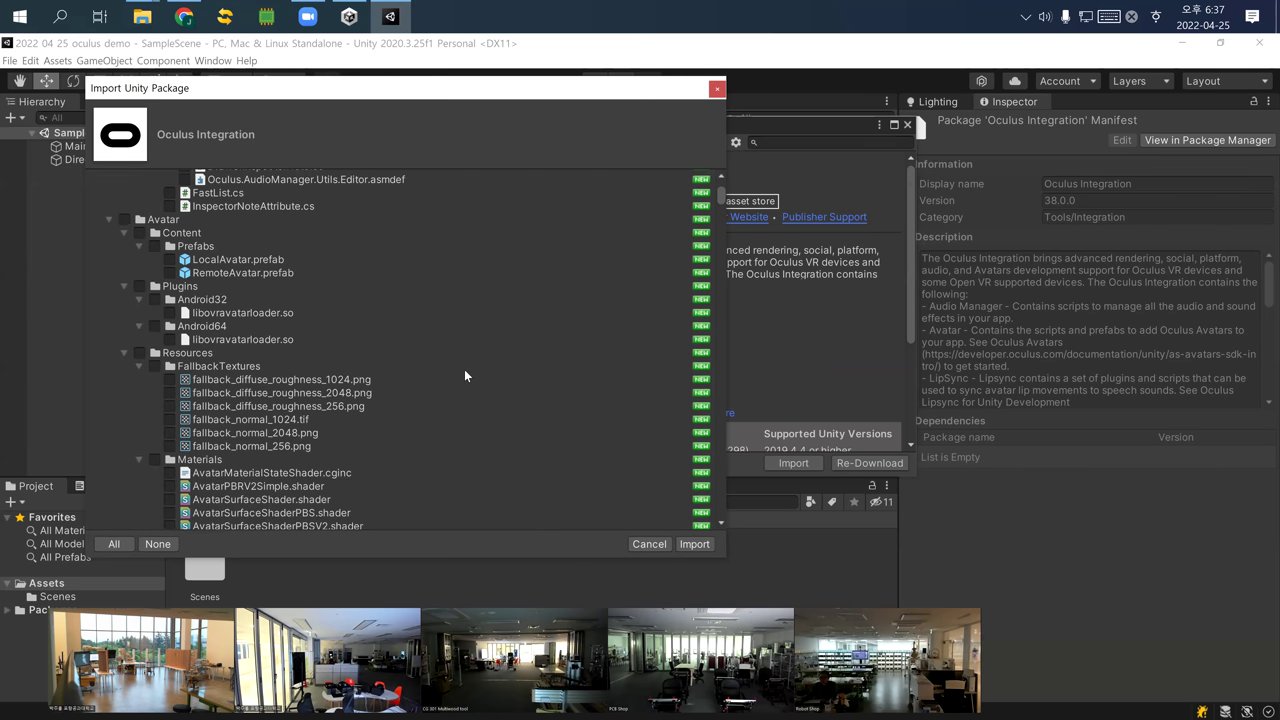
scroll(464, 371, down, 15)
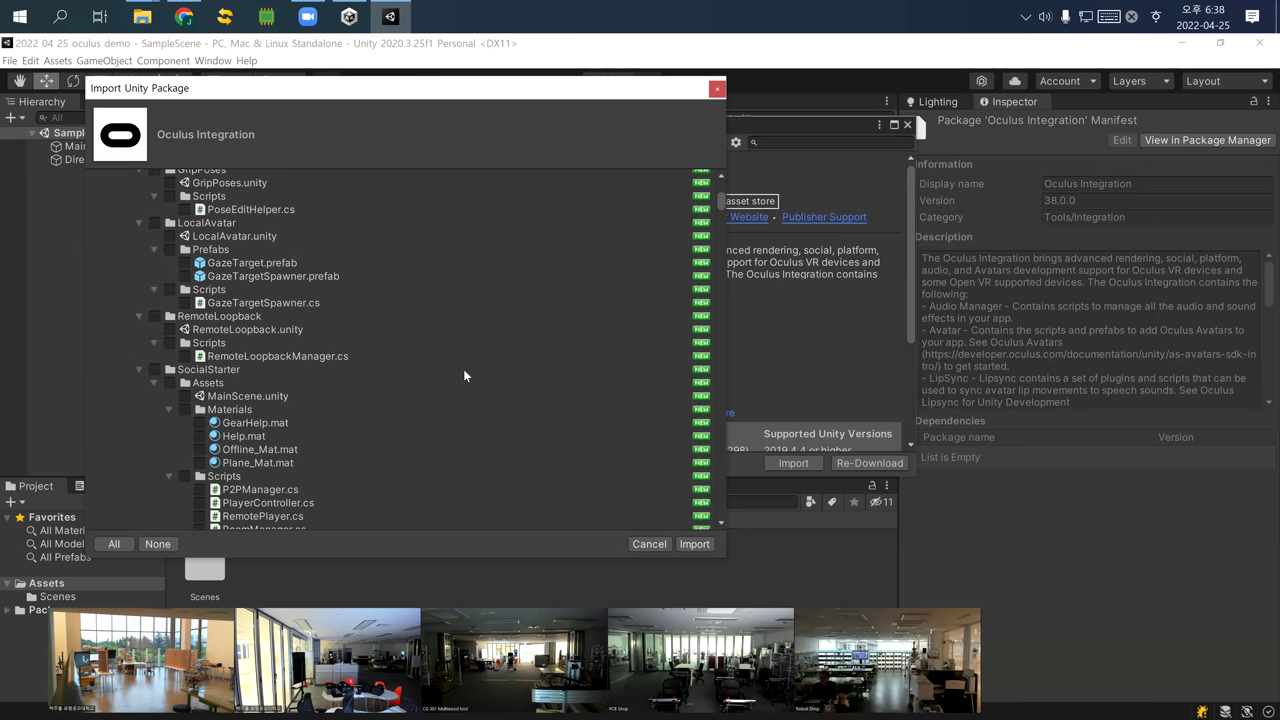
scroll(468, 372, up, 3)
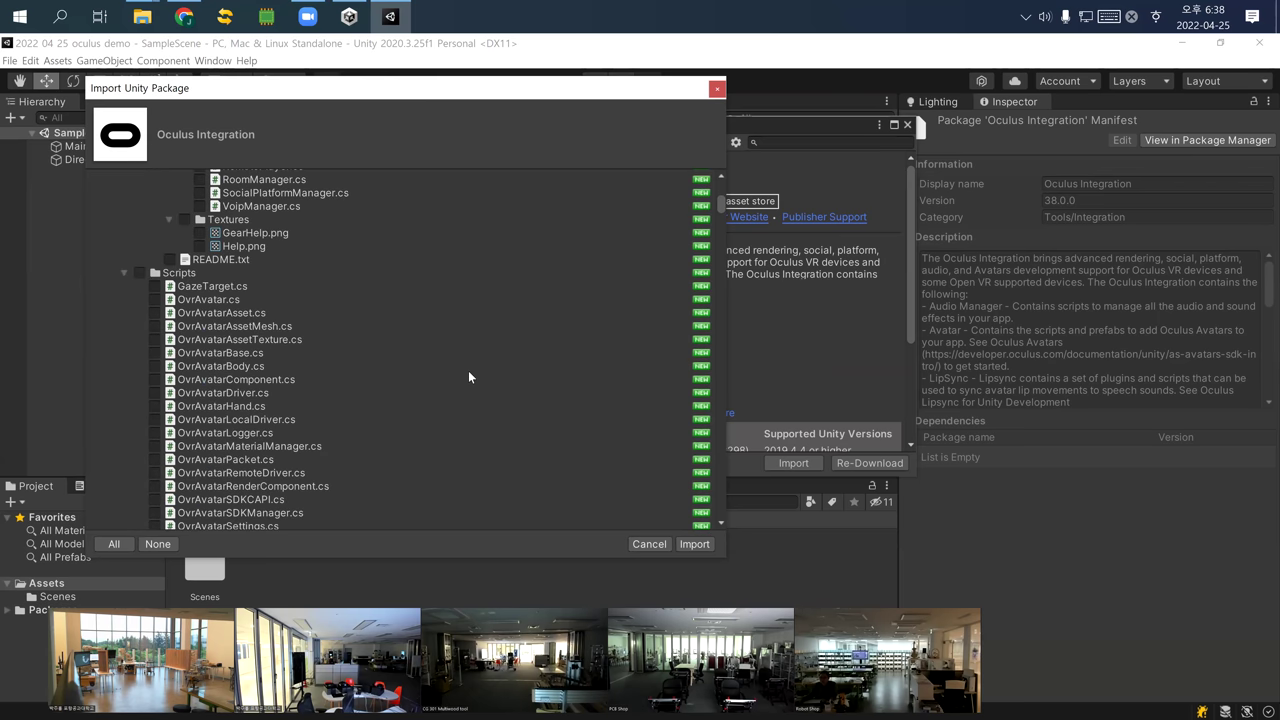
scroll(338, 372, down, 6)
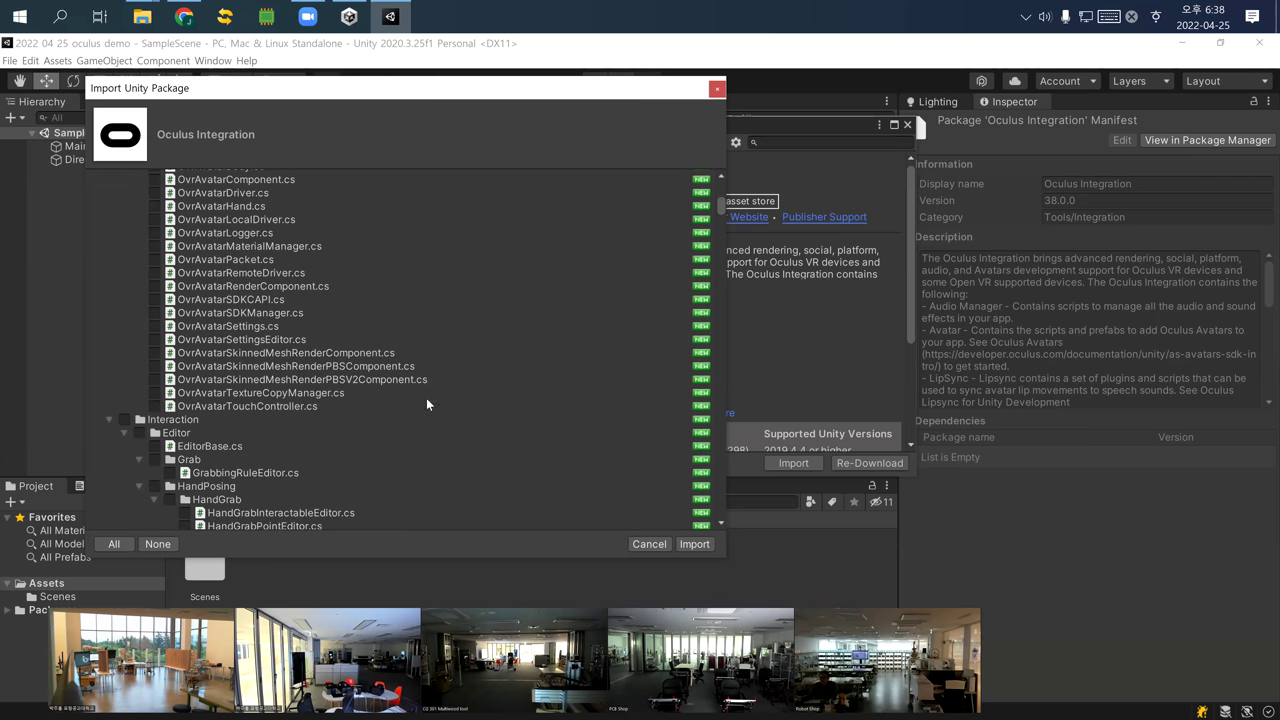
scroll(427, 398, down, 8)
scroll(427, 398, down, 7)
scroll(427, 398, down, 9)
scroll(428, 394, down, 8)
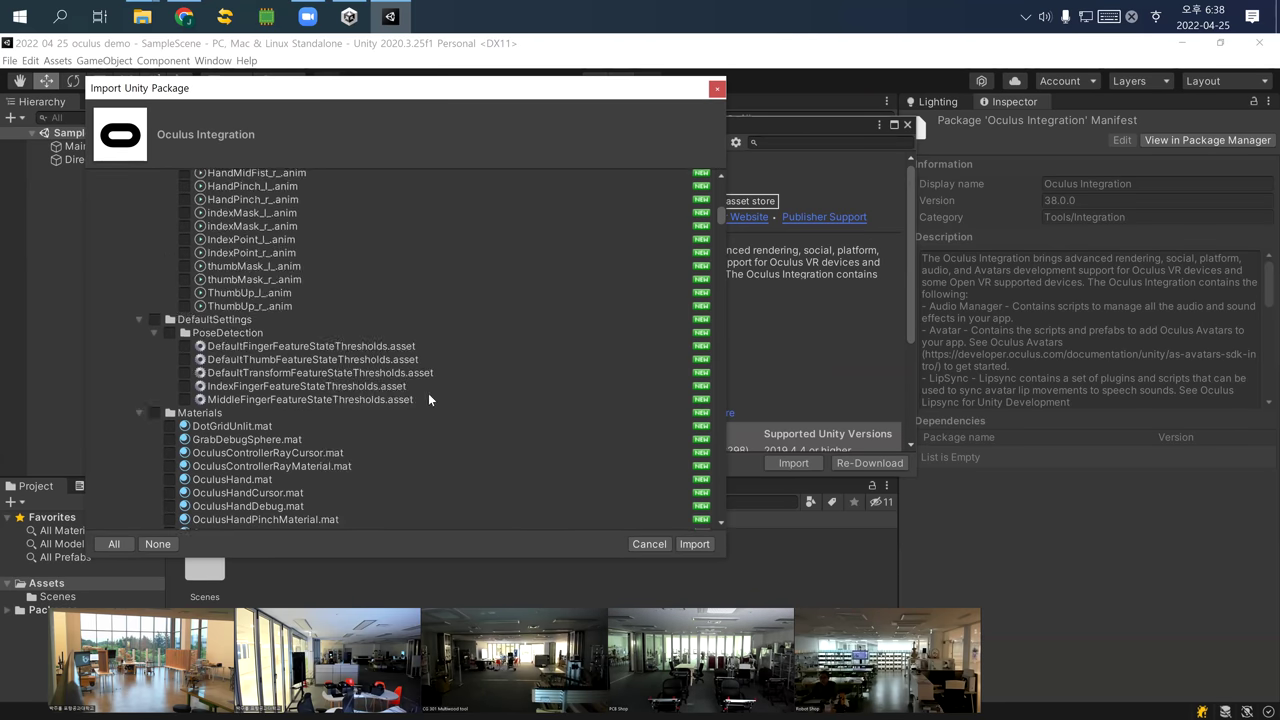
scroll(429, 393, down, 5)
scroll(431, 395, down, 5)
scroll(431, 400, down, 5)
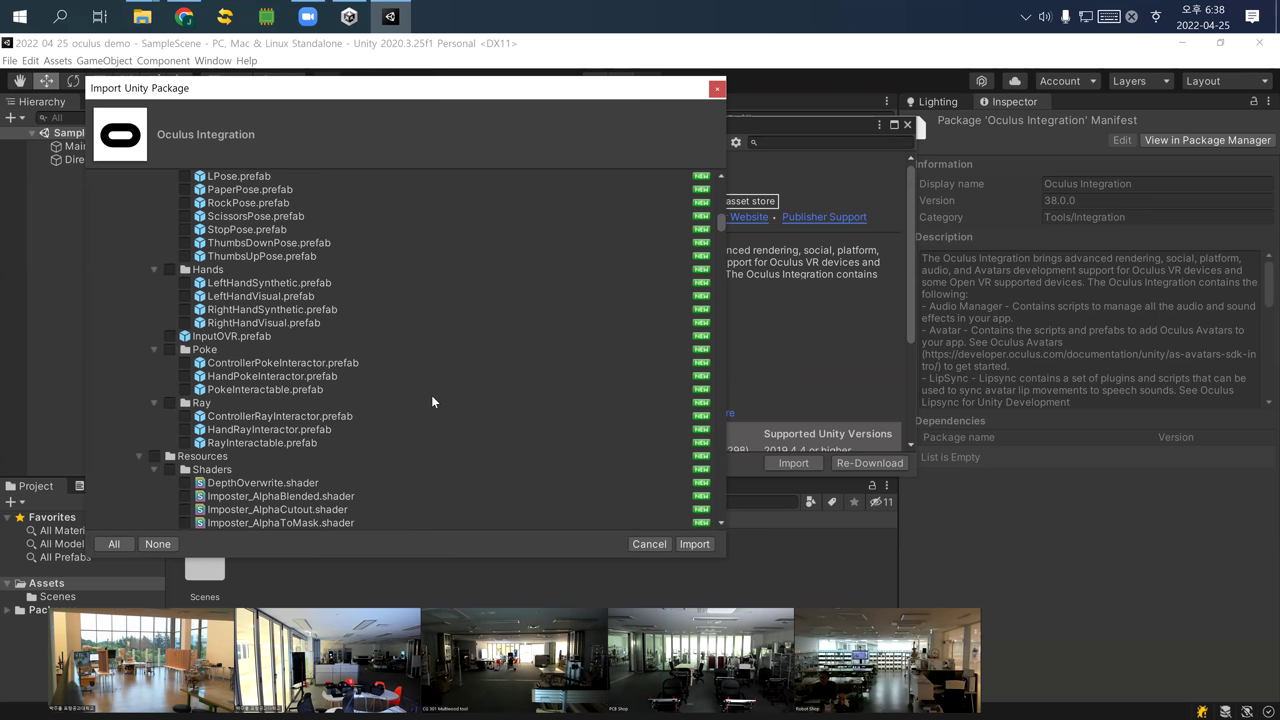
scroll(431, 400, up, 9)
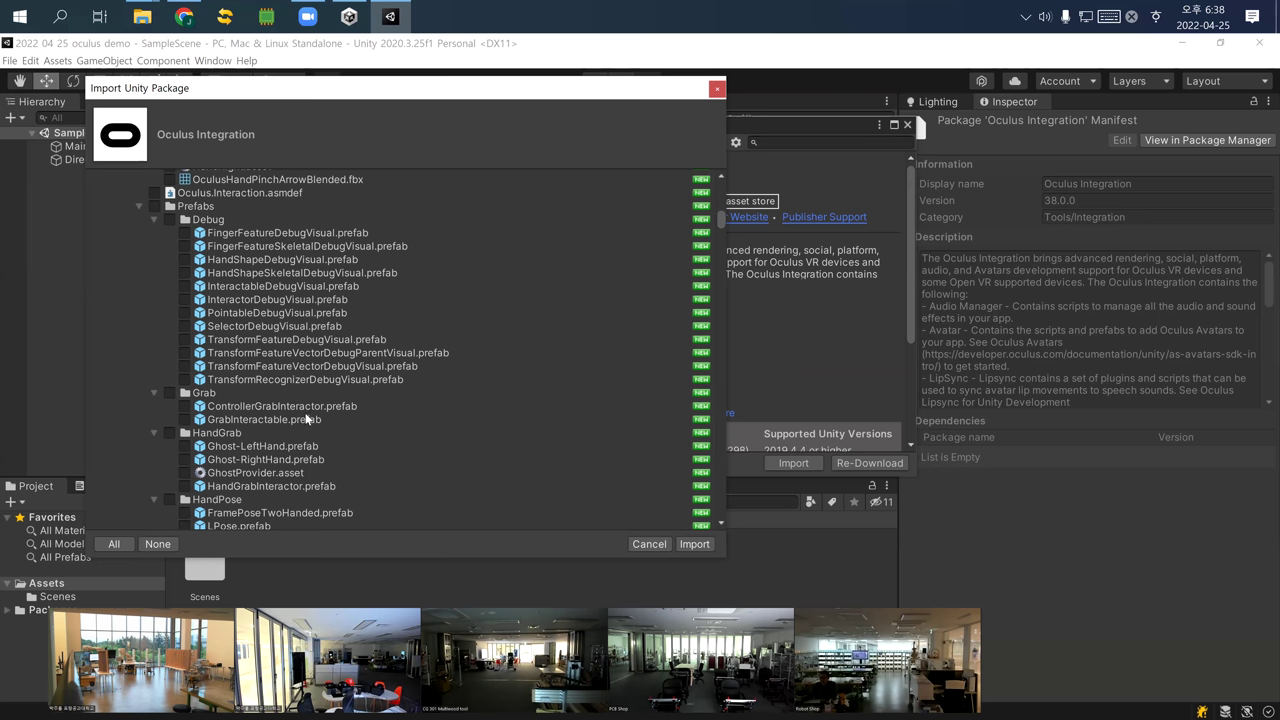
scroll(358, 434, down, 3)
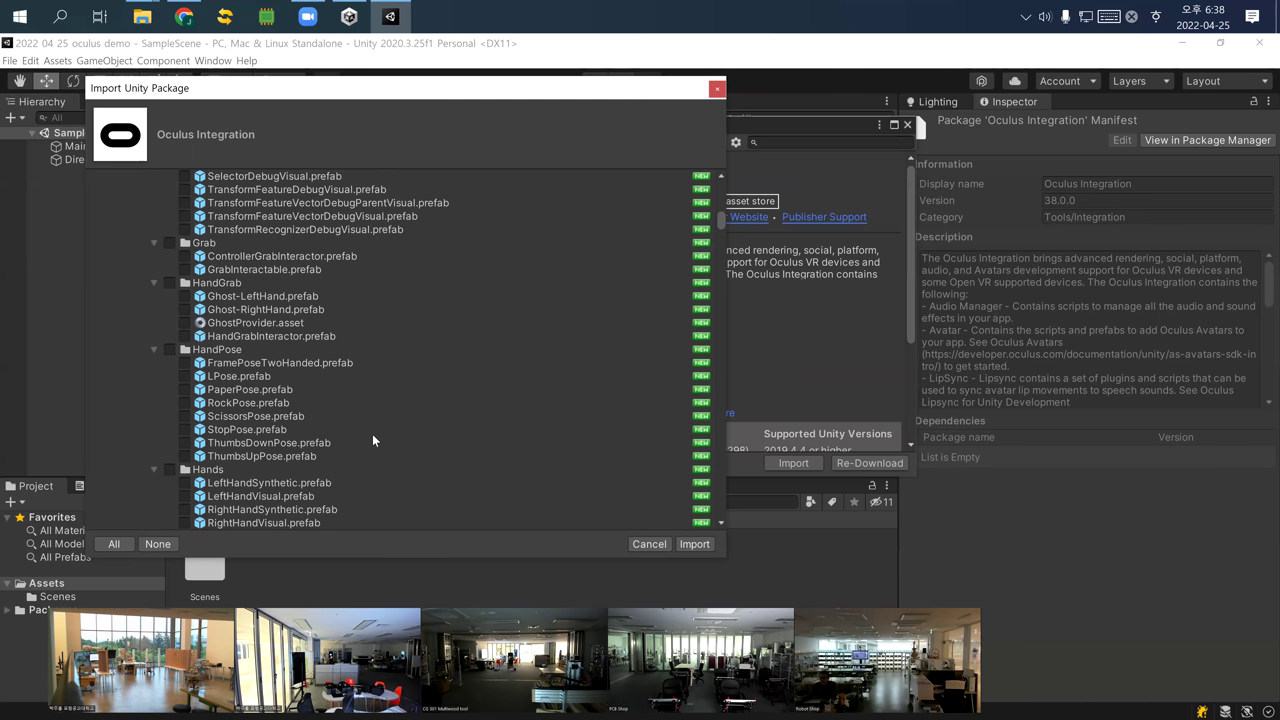
scroll(474, 446, down, 5)
scroll(487, 446, down, 10)
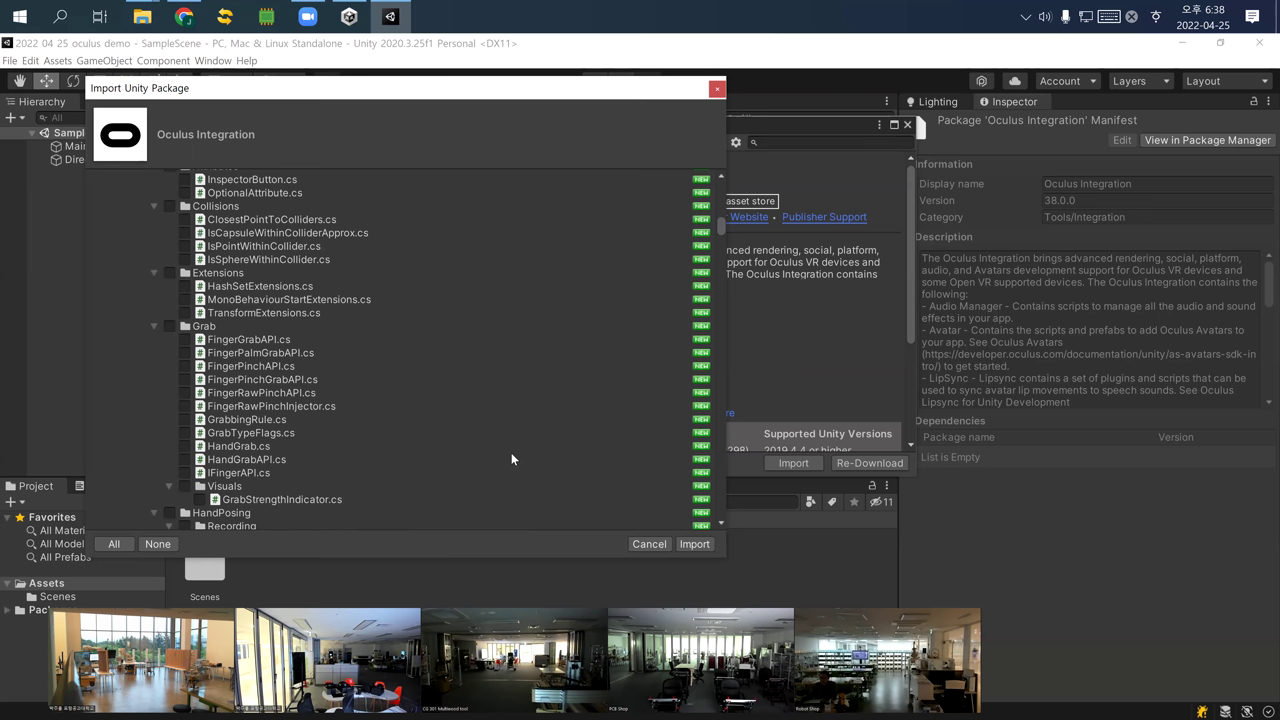
scroll(649, 415, down, 5)
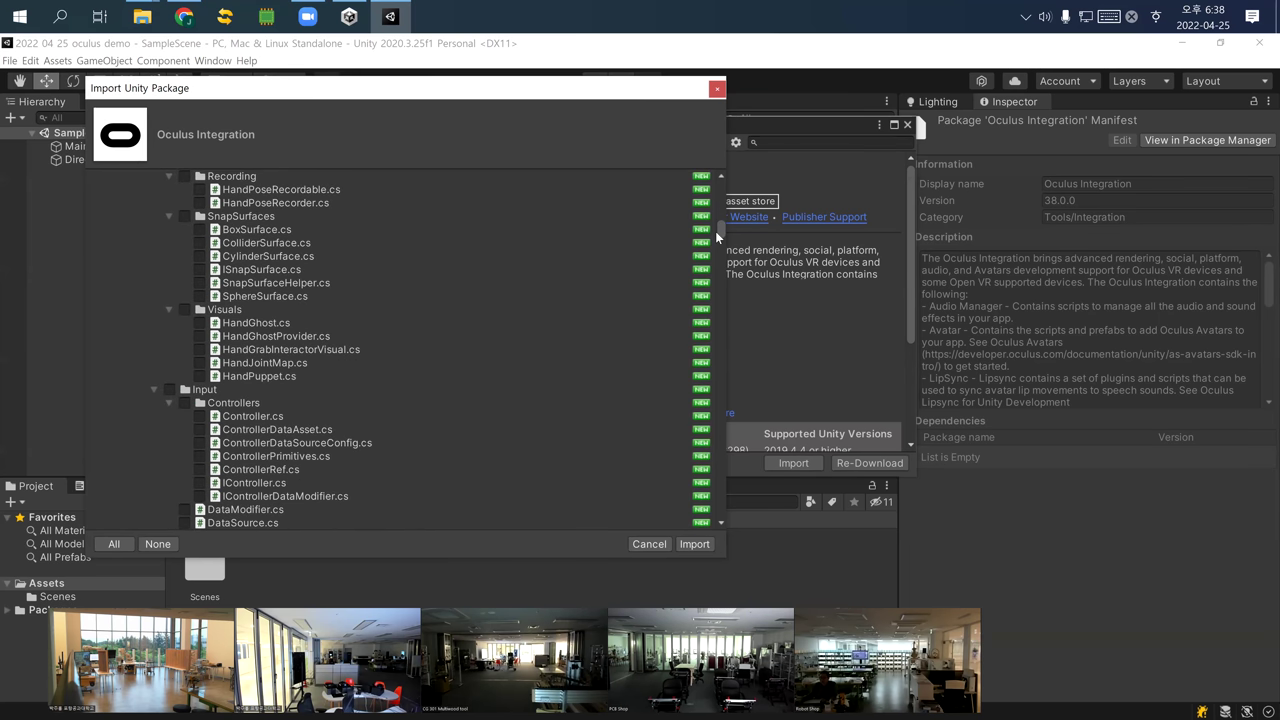
drag(717, 227, 647, 168)
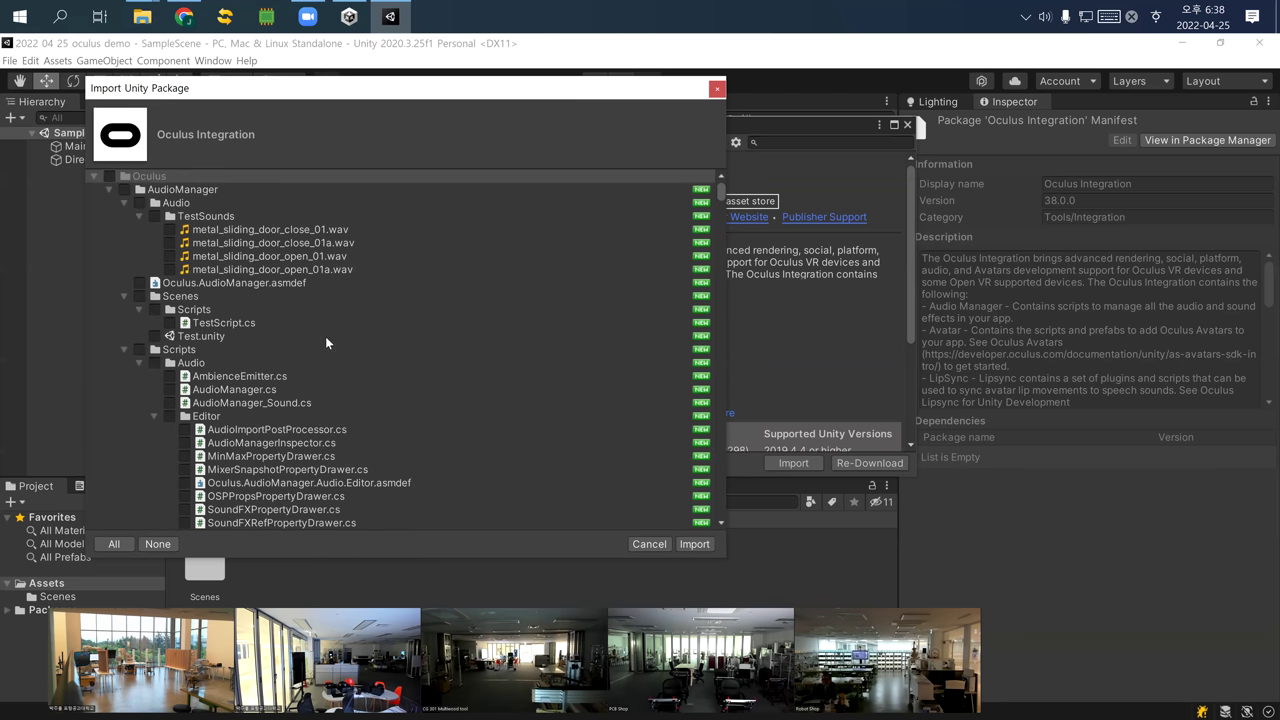
Collapse the Audio and Utils folders, check All items, and import Oculus Integration 38.0
scroll(321, 342, down, 1)
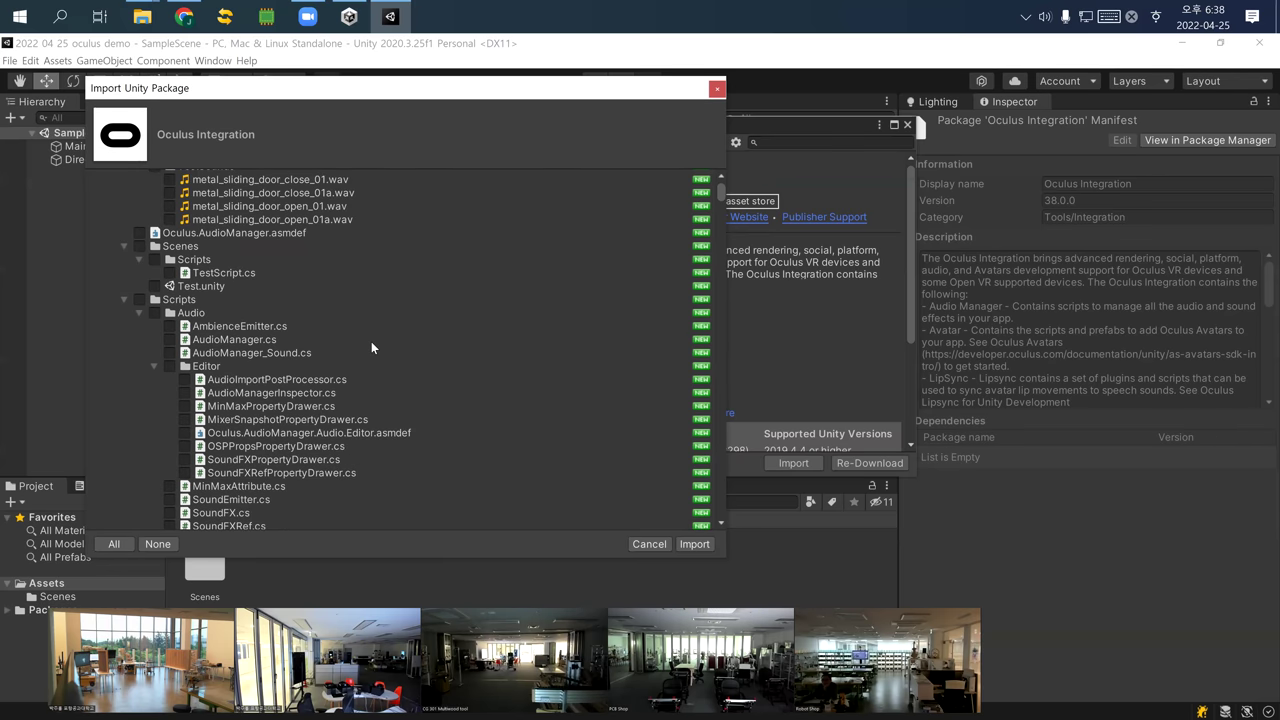
scroll(371, 341, down, 1)
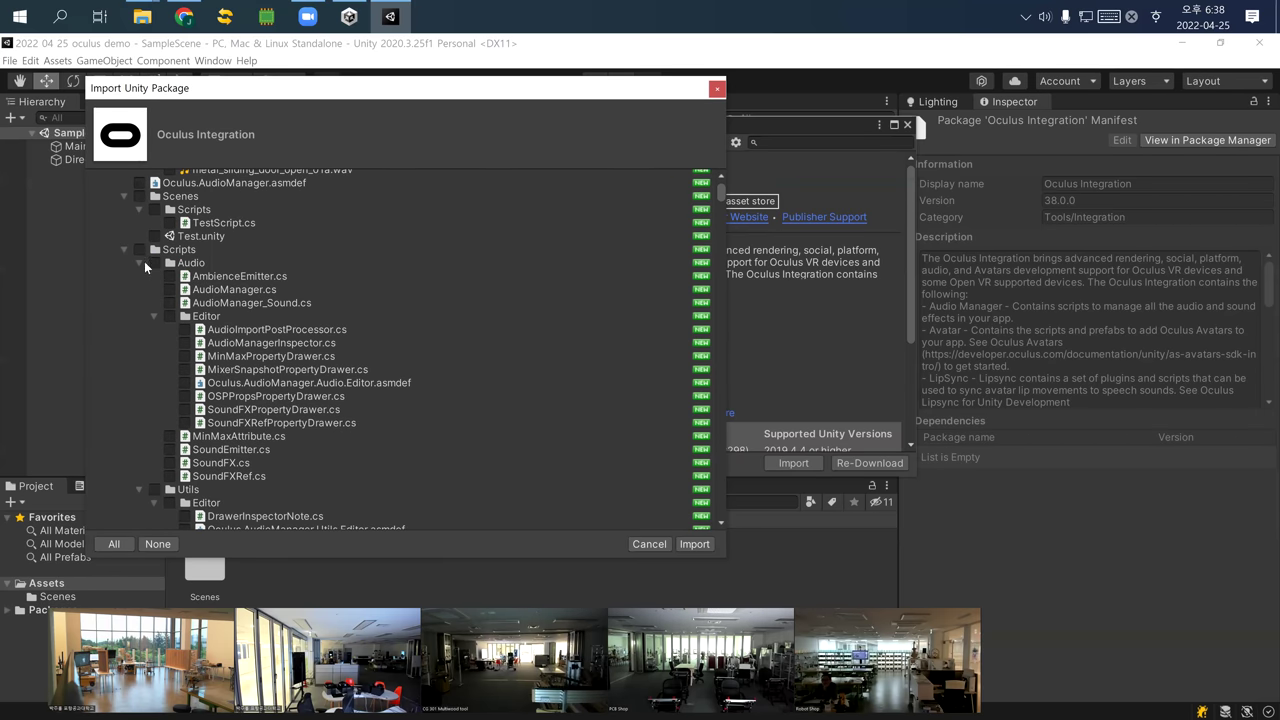
click(141, 263)
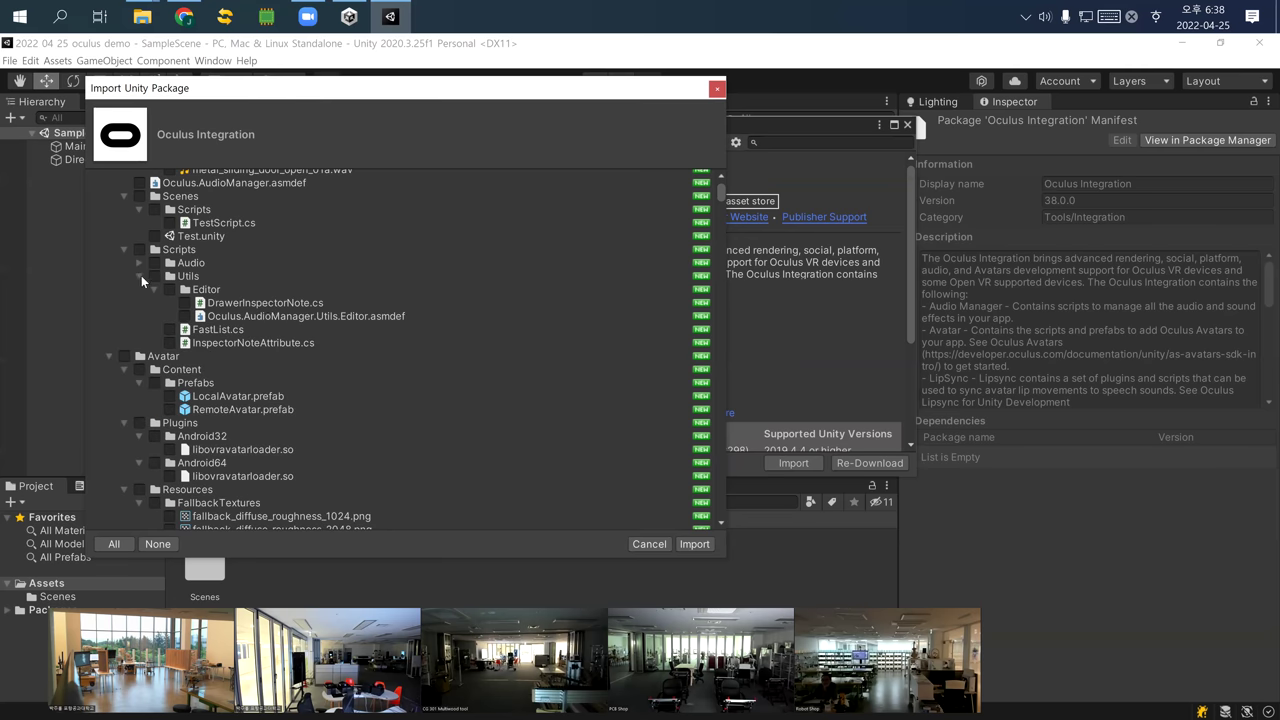
click(140, 277)
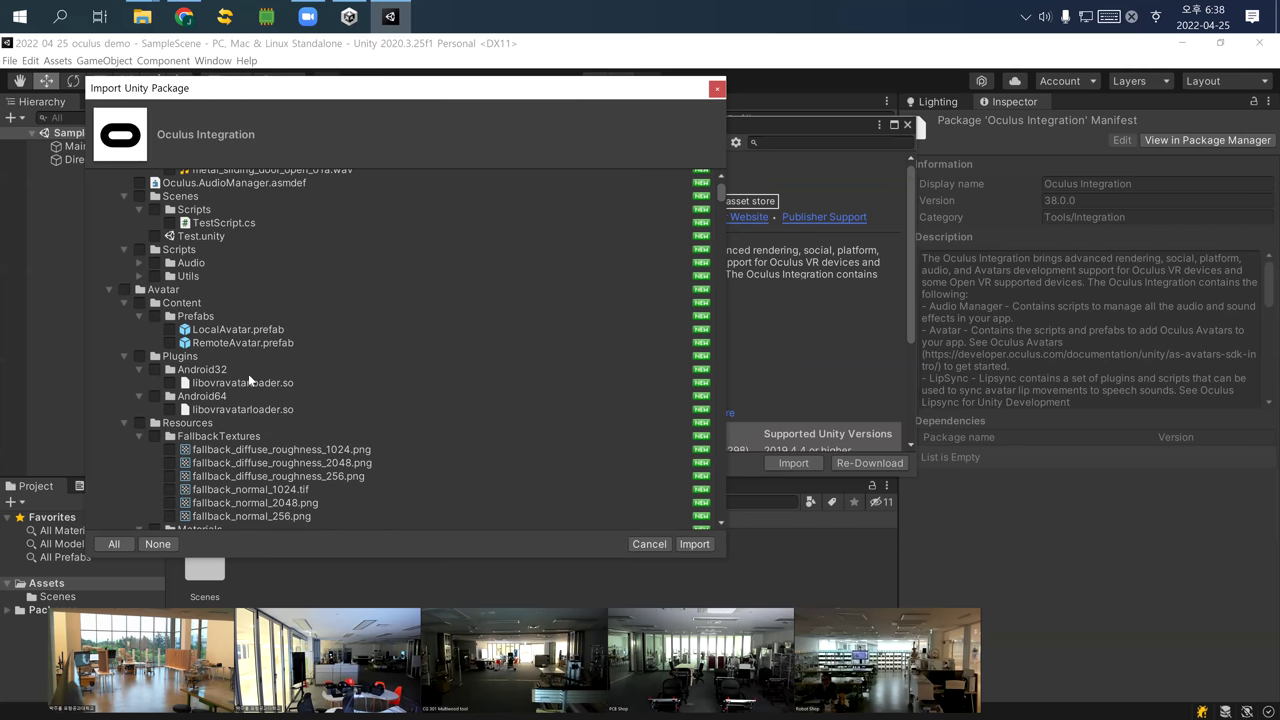
scroll(422, 428, down, 2)
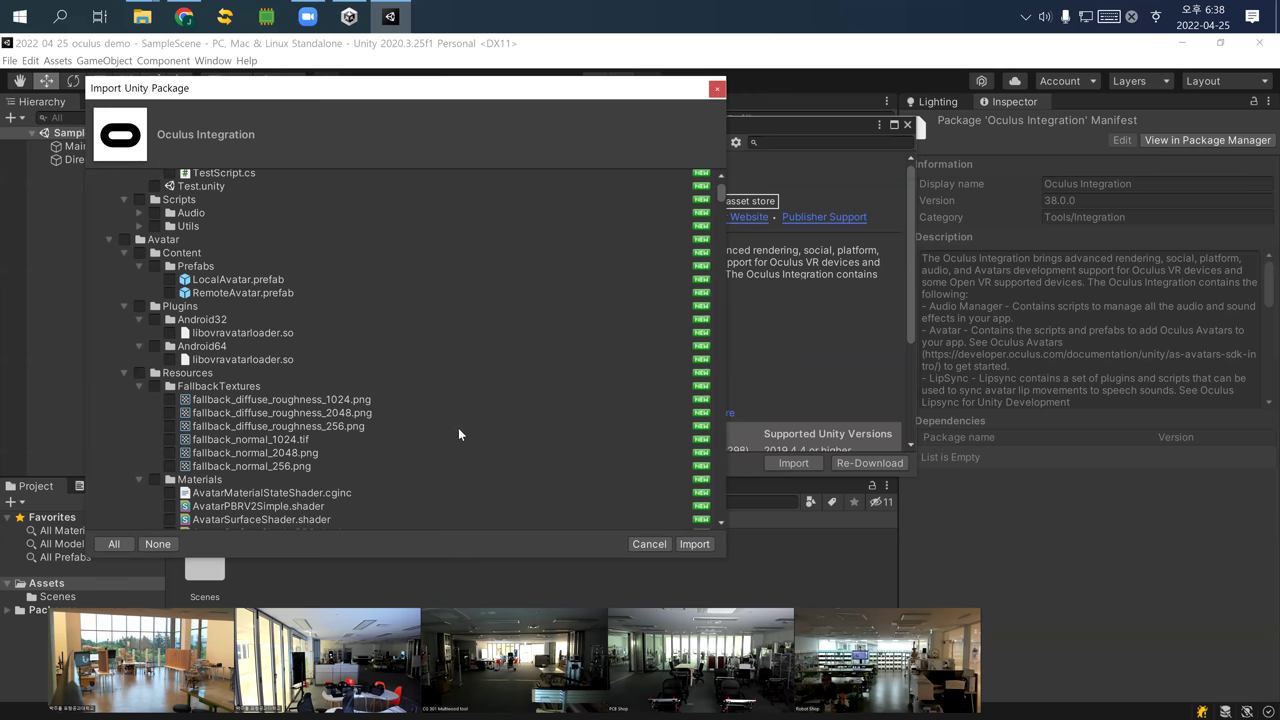
scroll(457, 430, down, 6)
scroll(456, 431, down, 4)
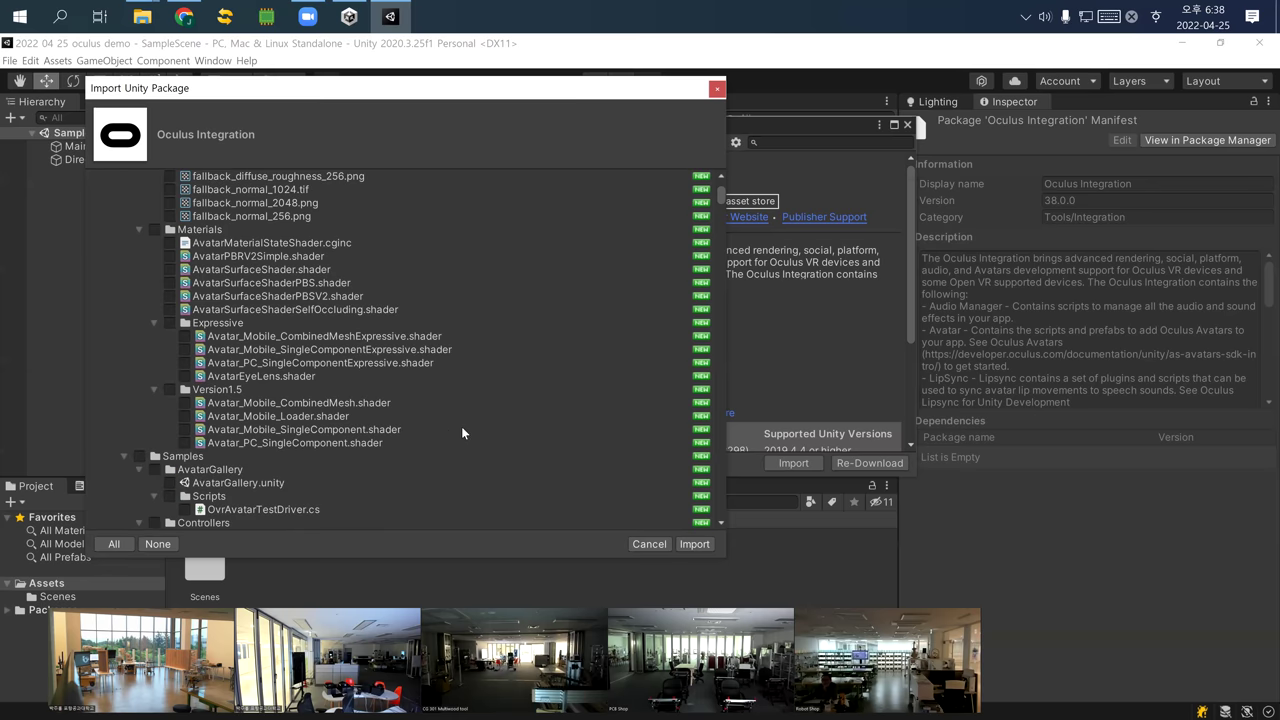
click(114, 544)
click(694, 544)
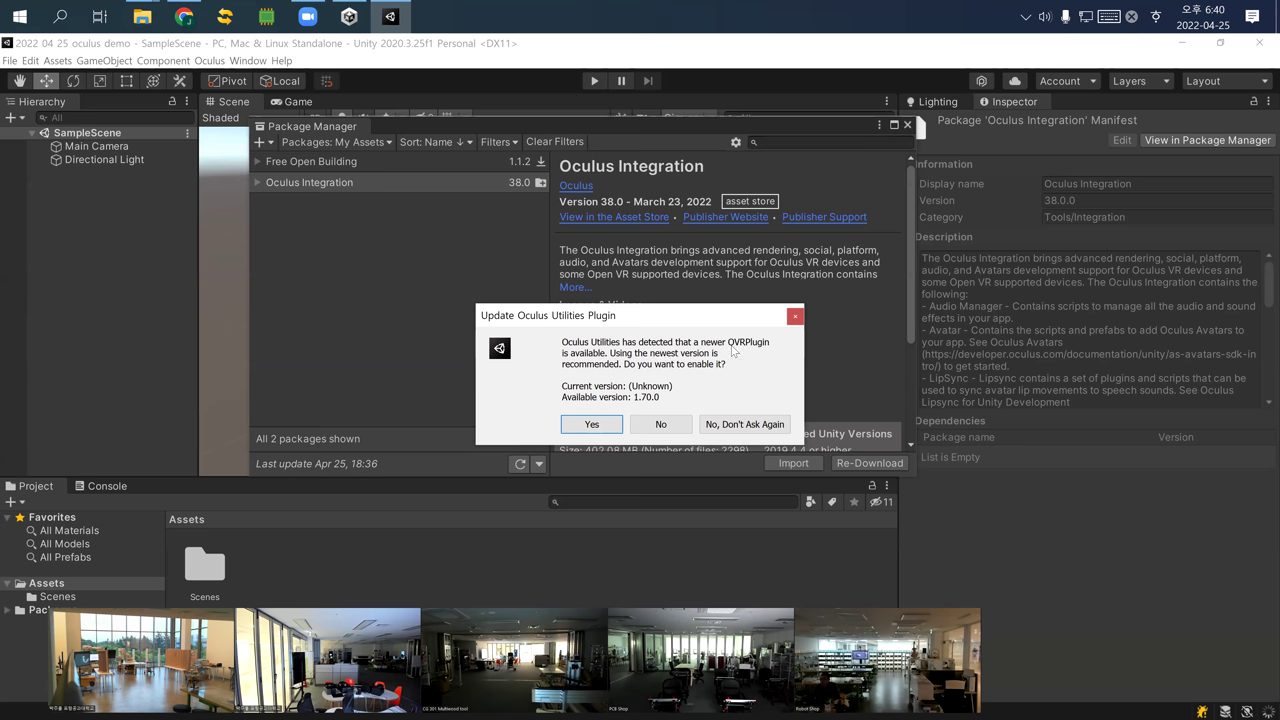
Accept the newer OVRPlugin 1.70.0 with the OpenXR backend and restart the editor
click(593, 425)
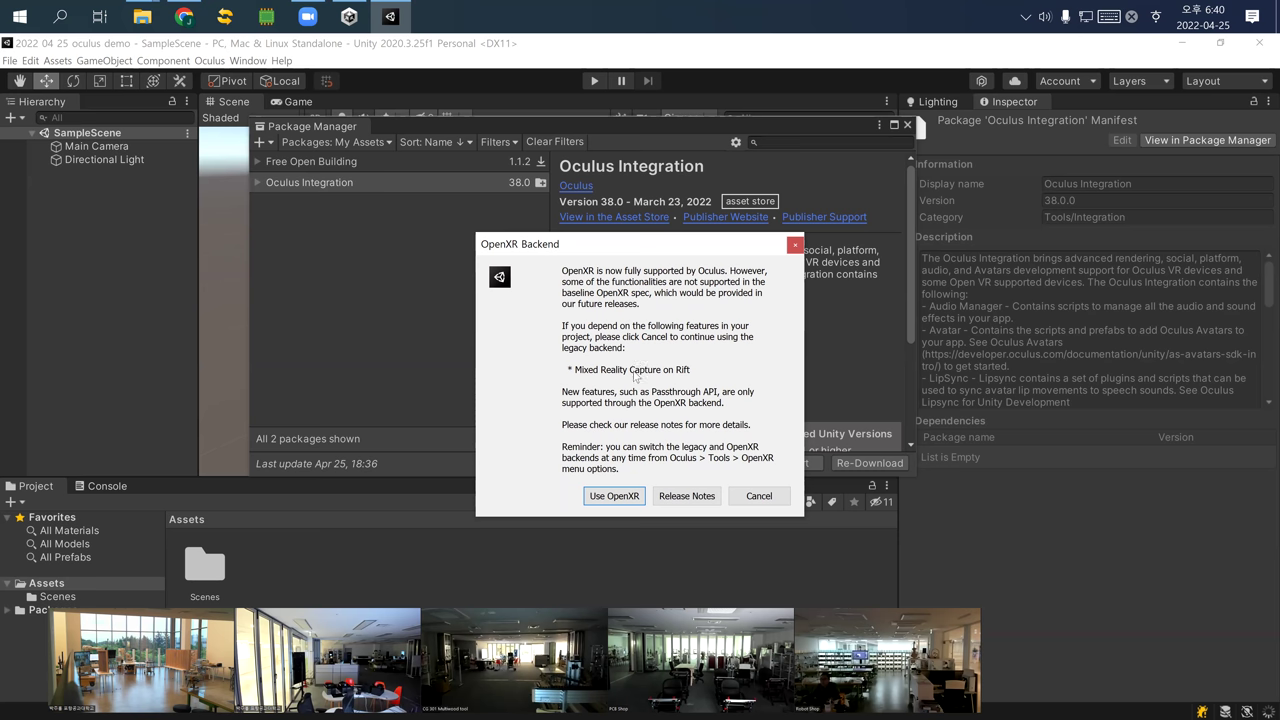
click(614, 496)
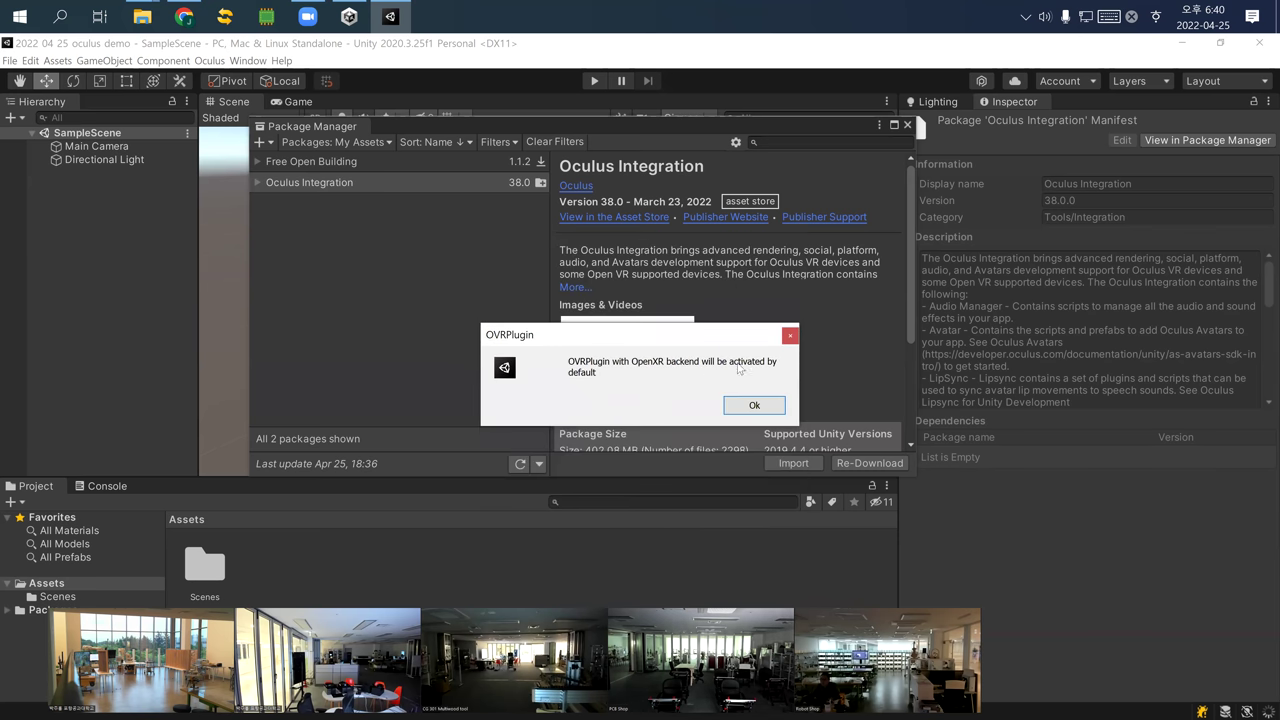
click(766, 412)
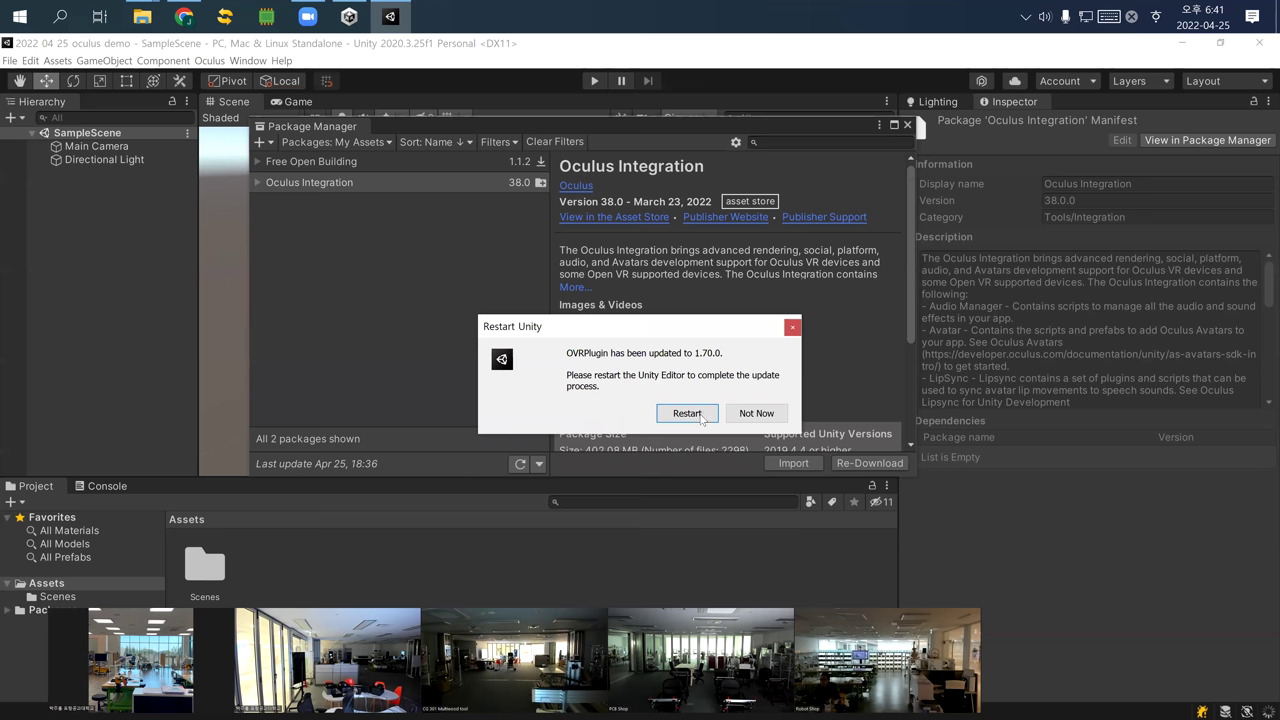
click(695, 418)
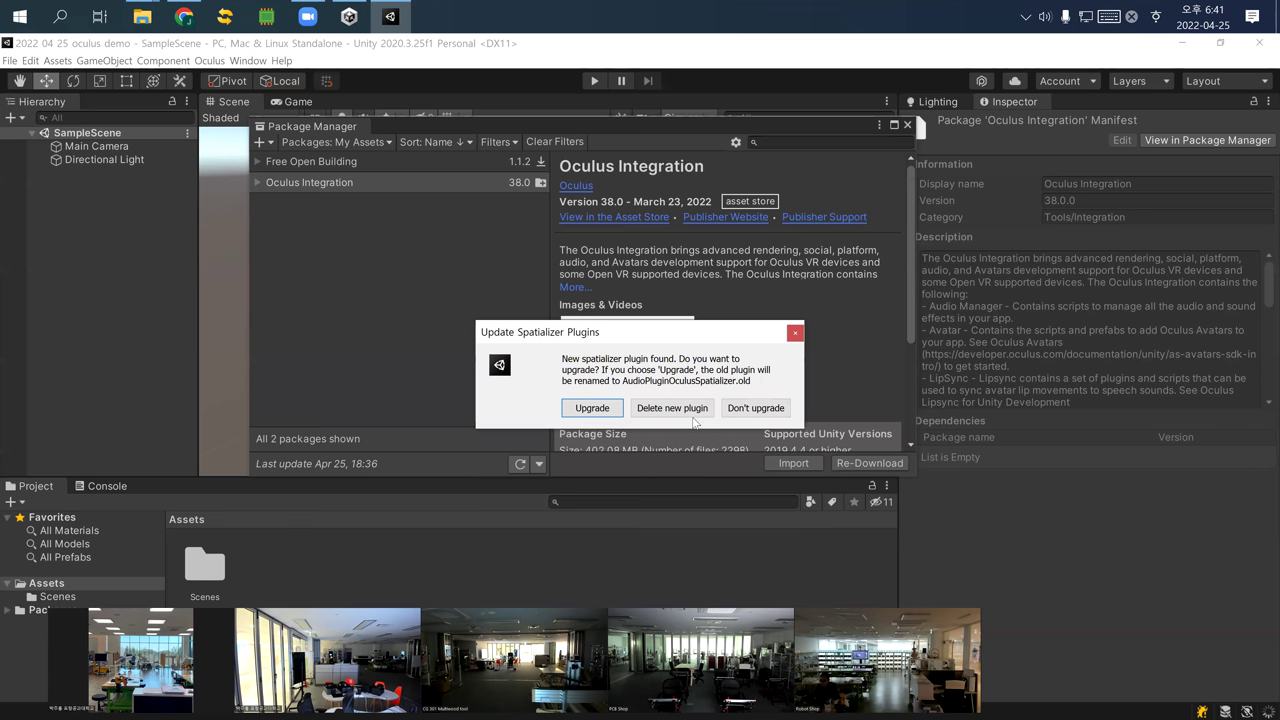
Upgrade to the new spatializer plugin and restart the editor again
click(593, 408)
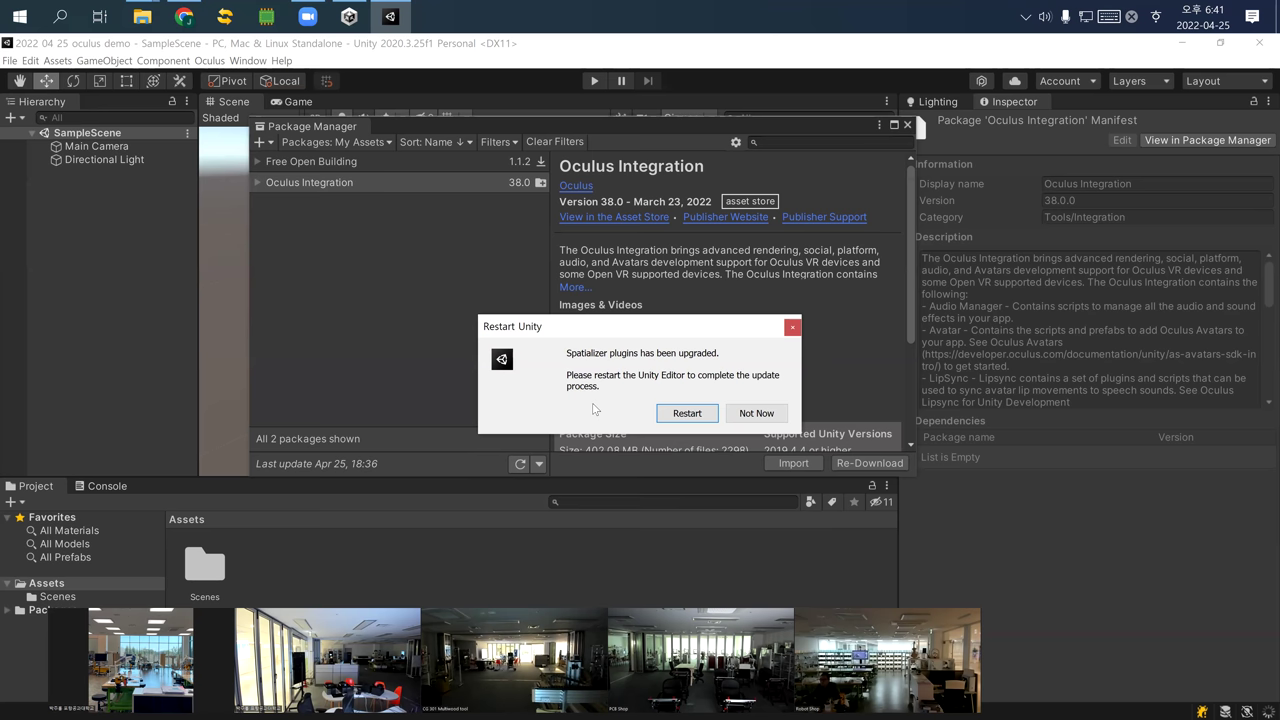
click(682, 414)
click(682, 414)
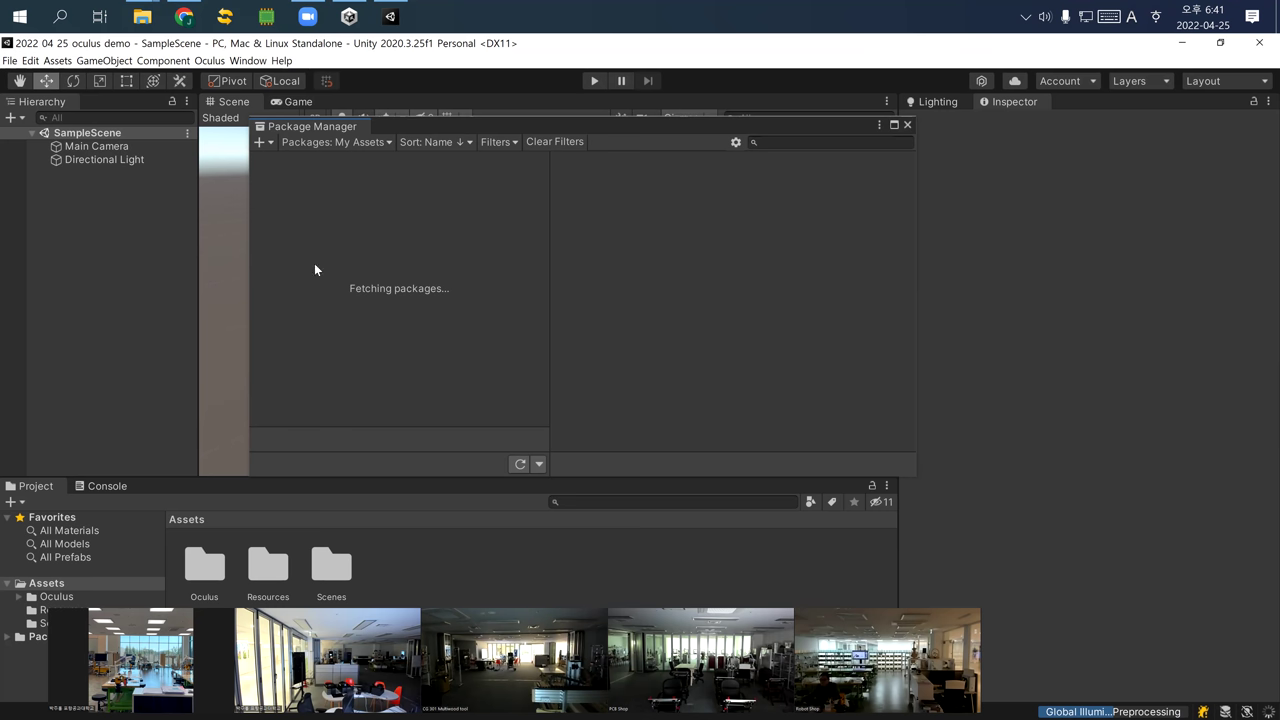
Close the Package Manager and expand the Oculus folder to list AudioManager, Avatar, Interaction and others
drag(429, 127, 364, 129)
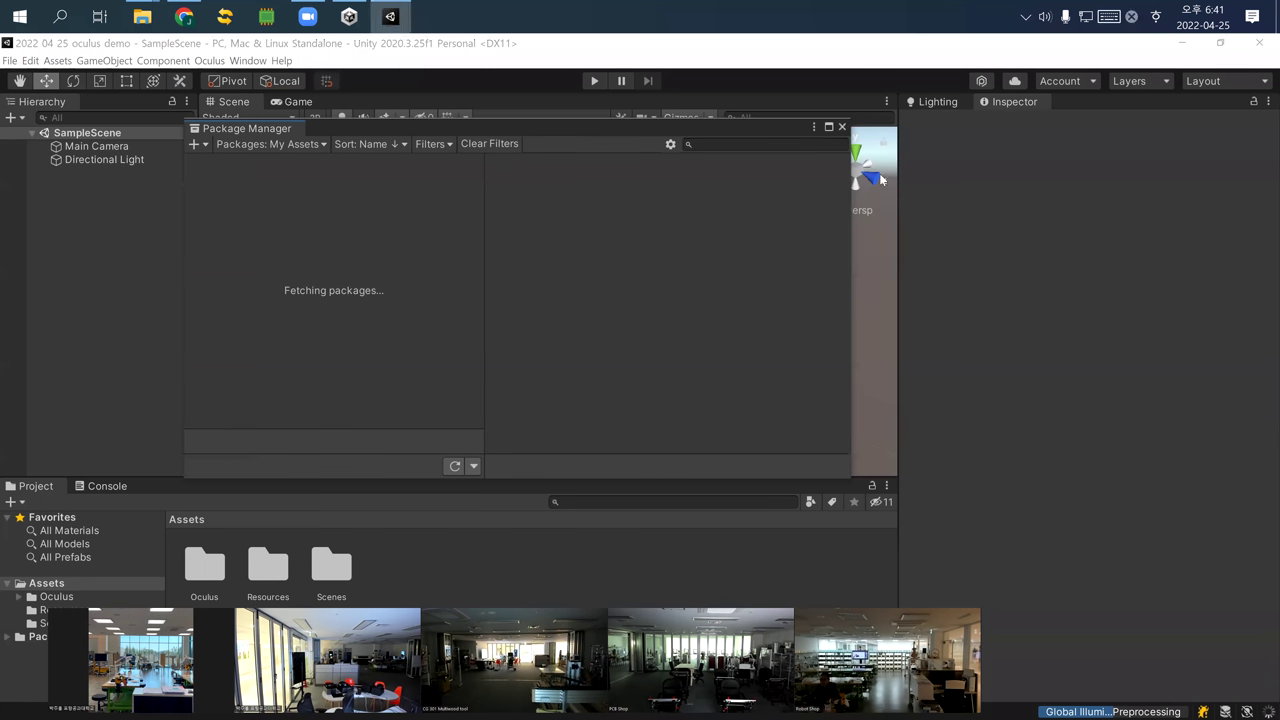
click(842, 128)
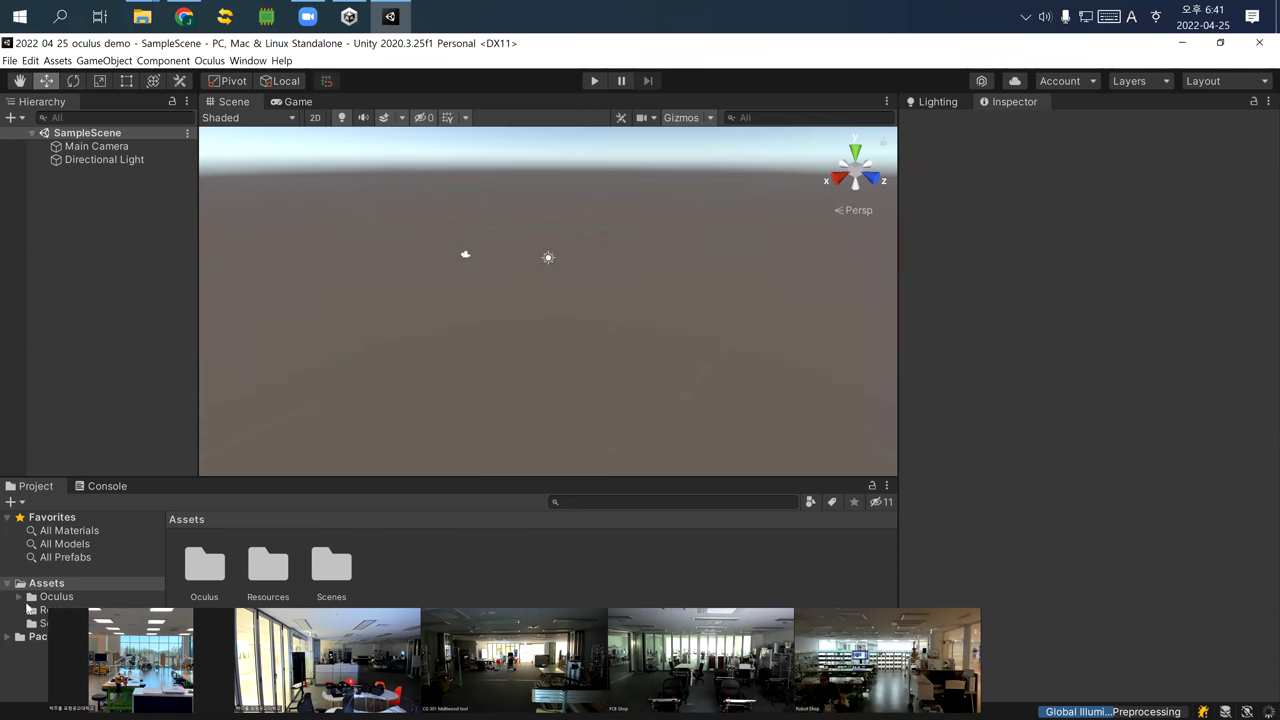
click(45, 597)
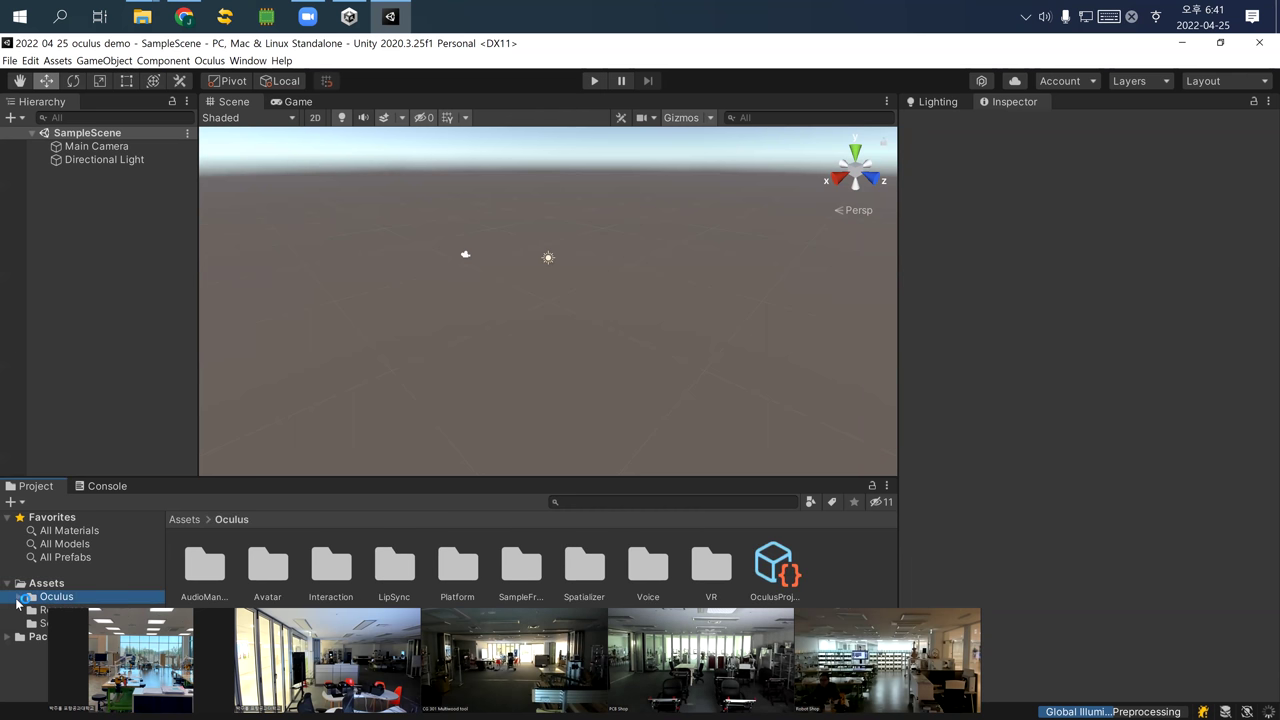
click(19, 597)
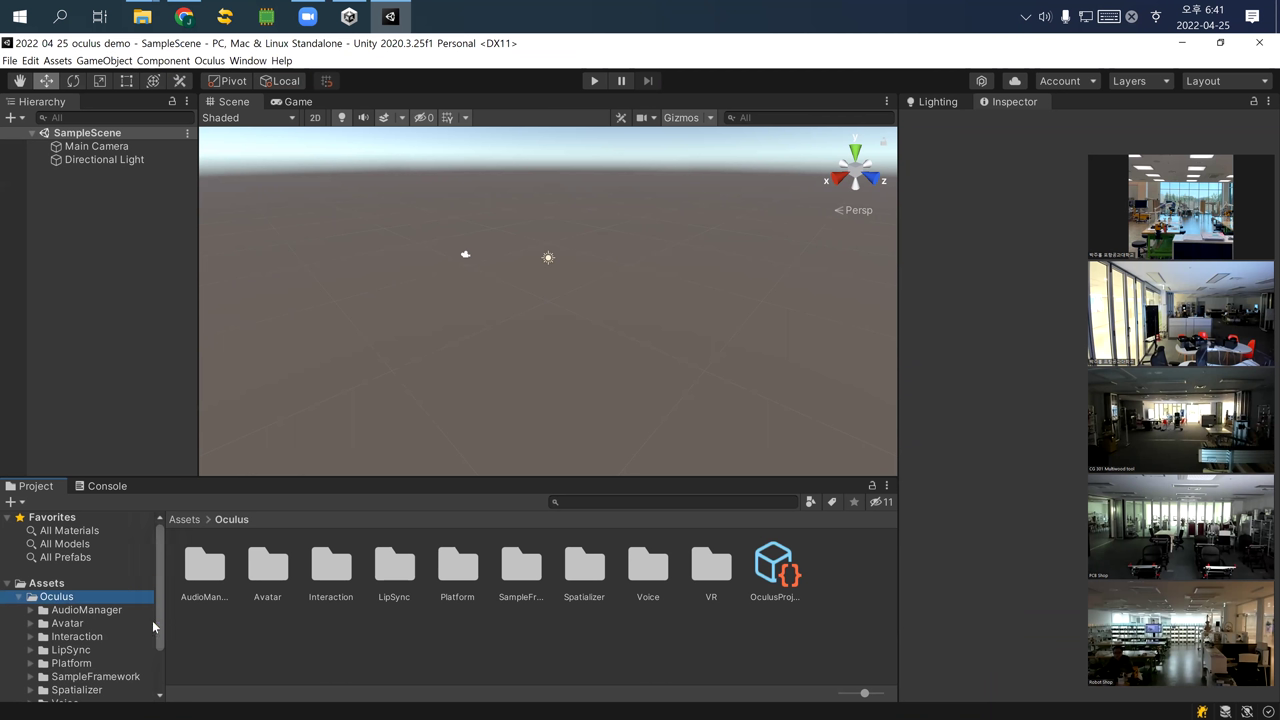
Find OVRCameraRig by searching 'ovrca', drag it into the Hierarchy, and switch to Top view
click(615, 502)
text(ovrca)
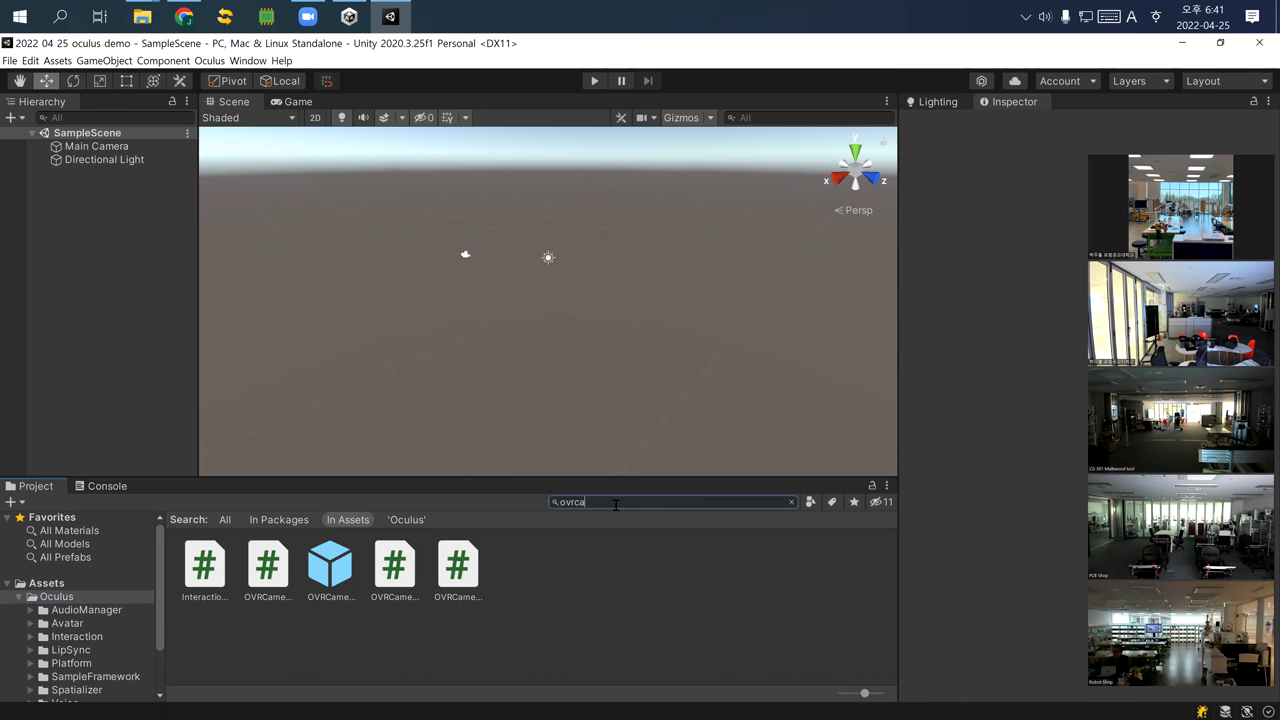
click(333, 570)
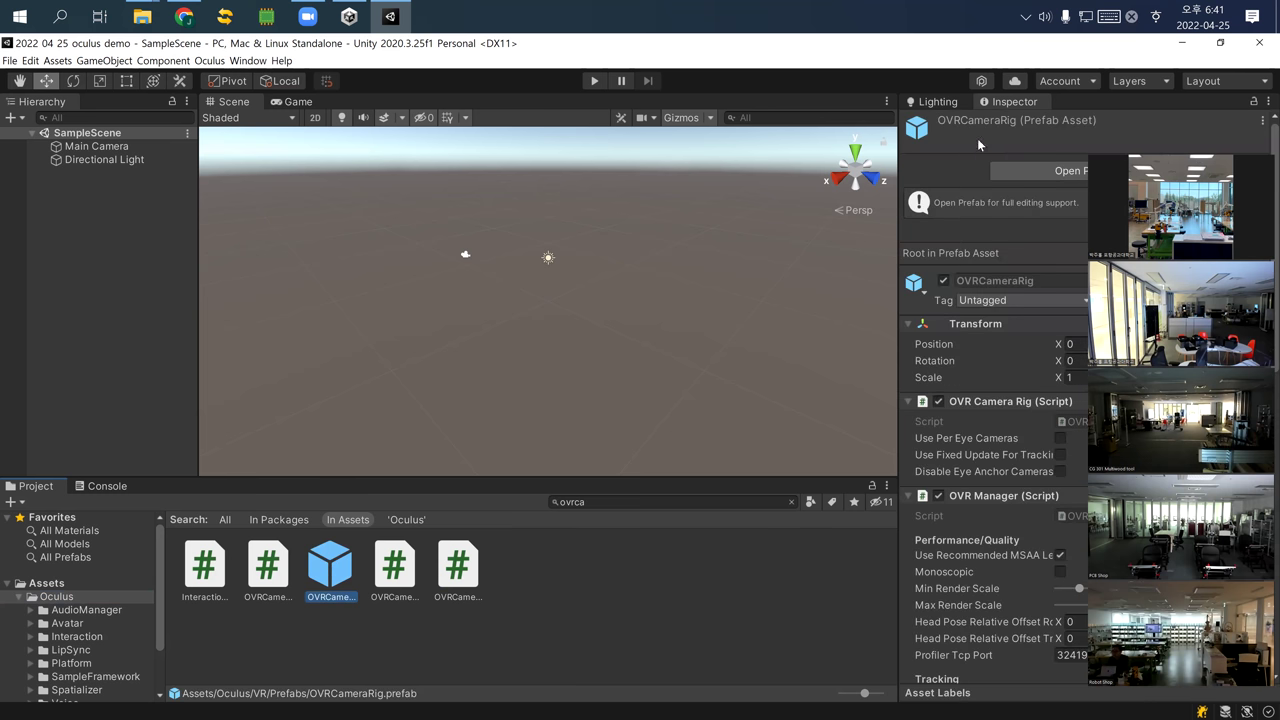
drag(174, 372, 93, 226)
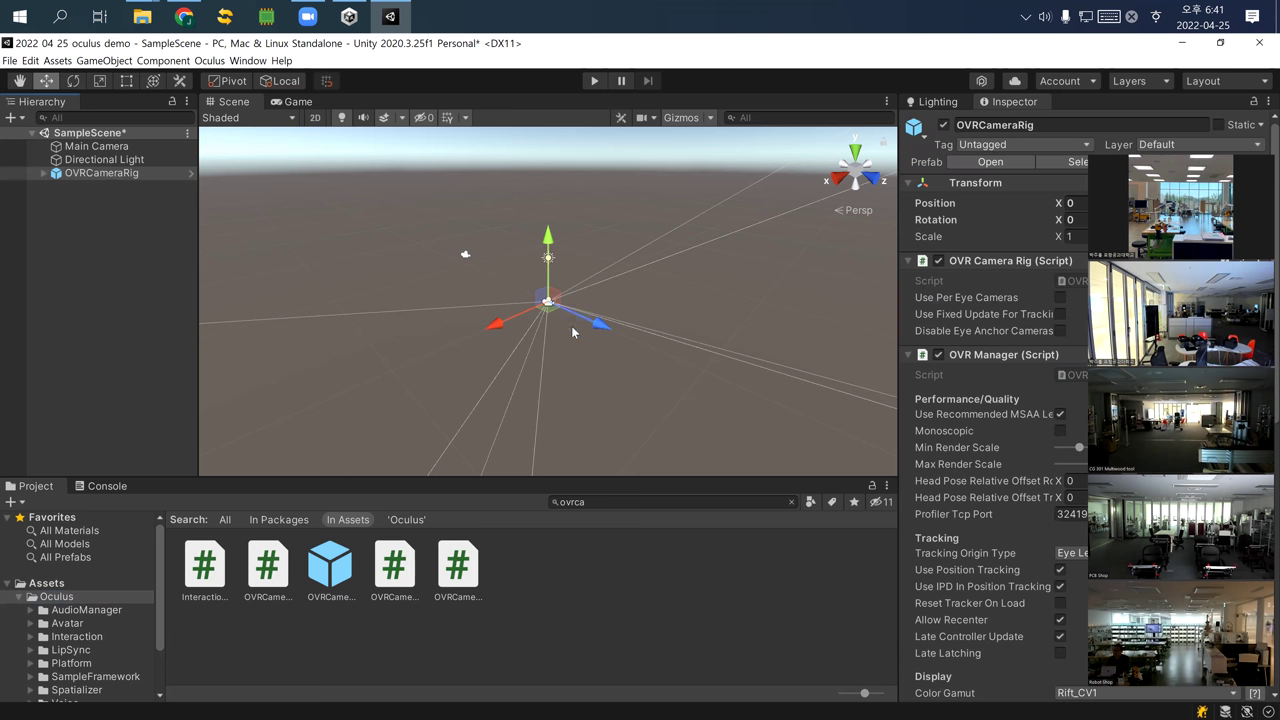
click(855, 152)
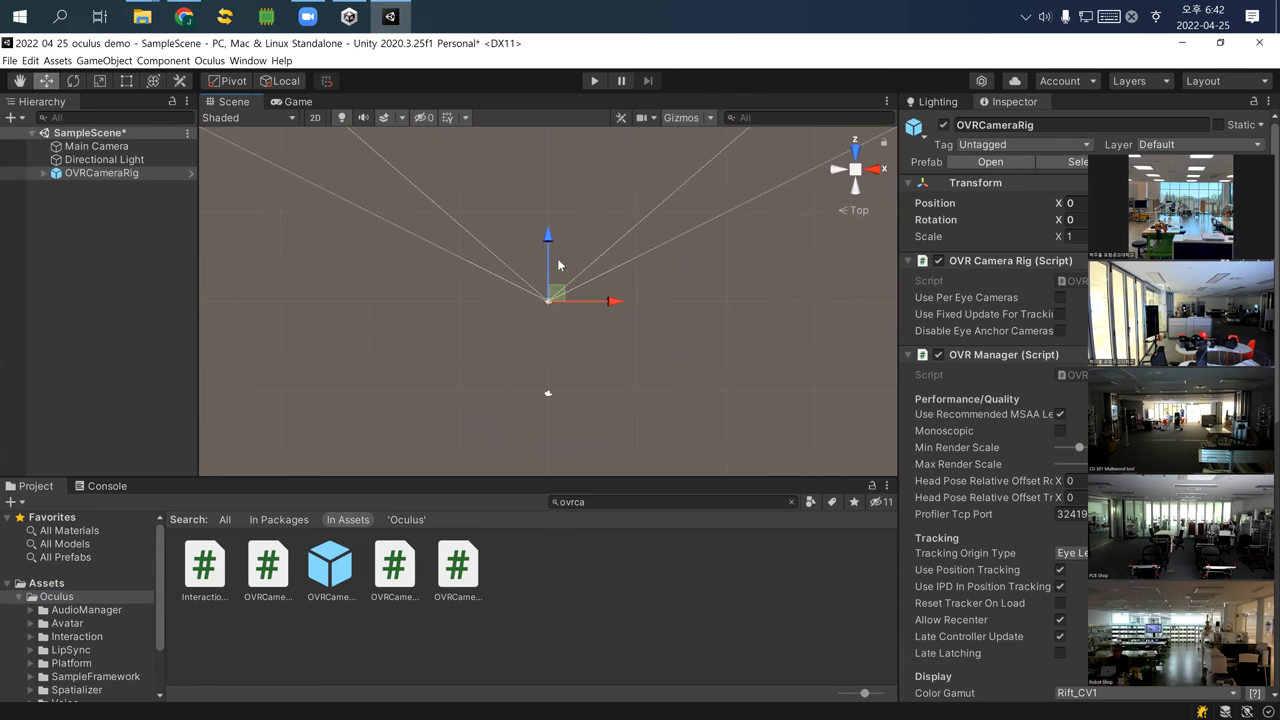
right_drag(567, 240, 492, 188)
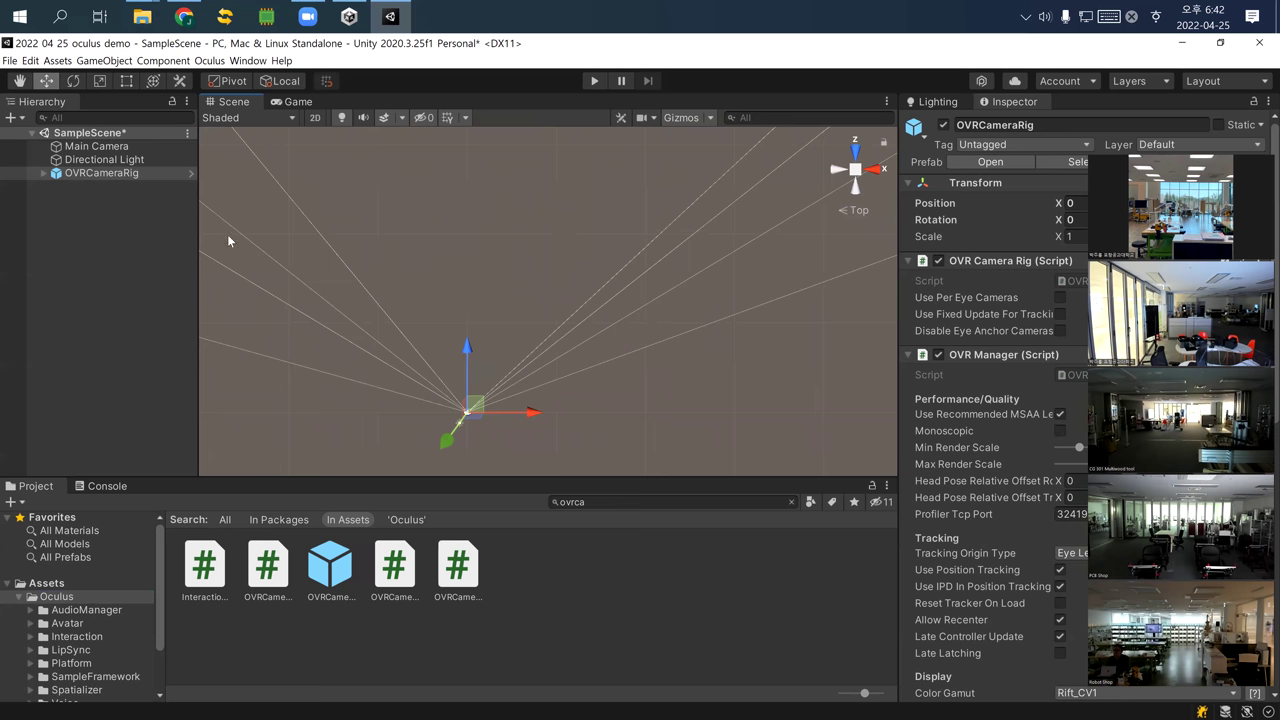
Add a Cube to the scene and scale it to 5, -0.1, 10
right_click(110, 226)
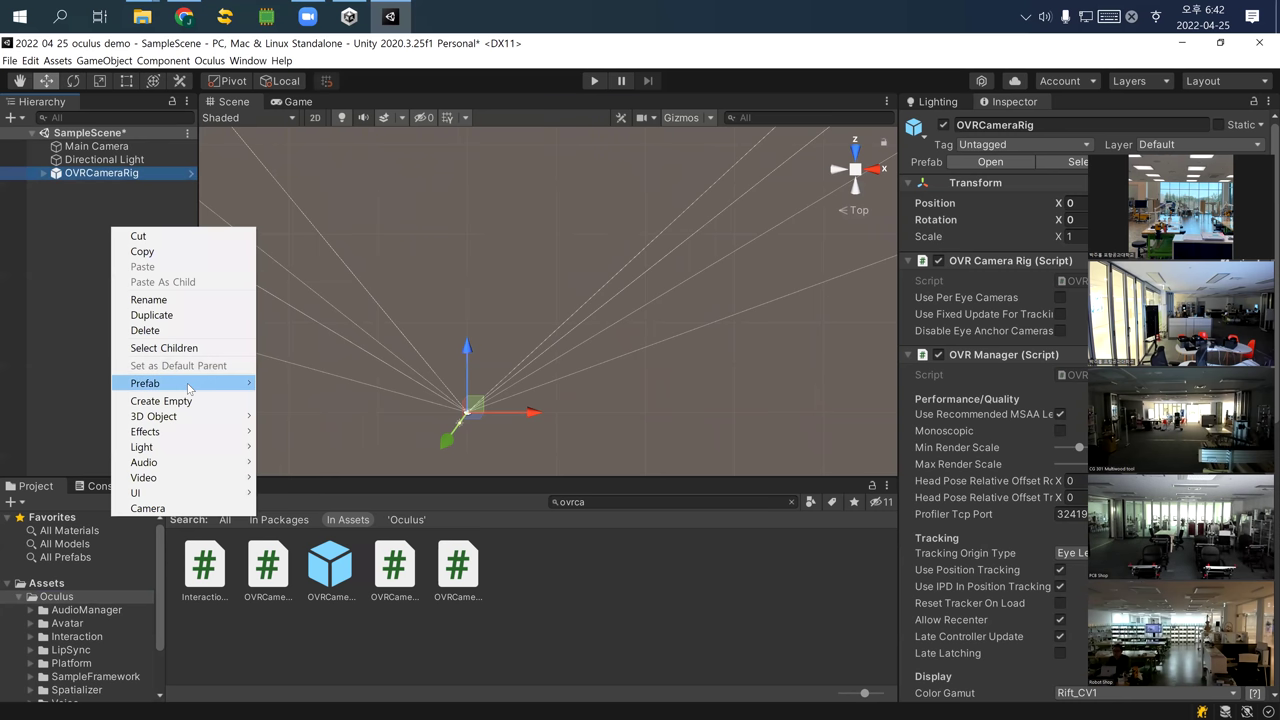
mouse_move(178, 418)
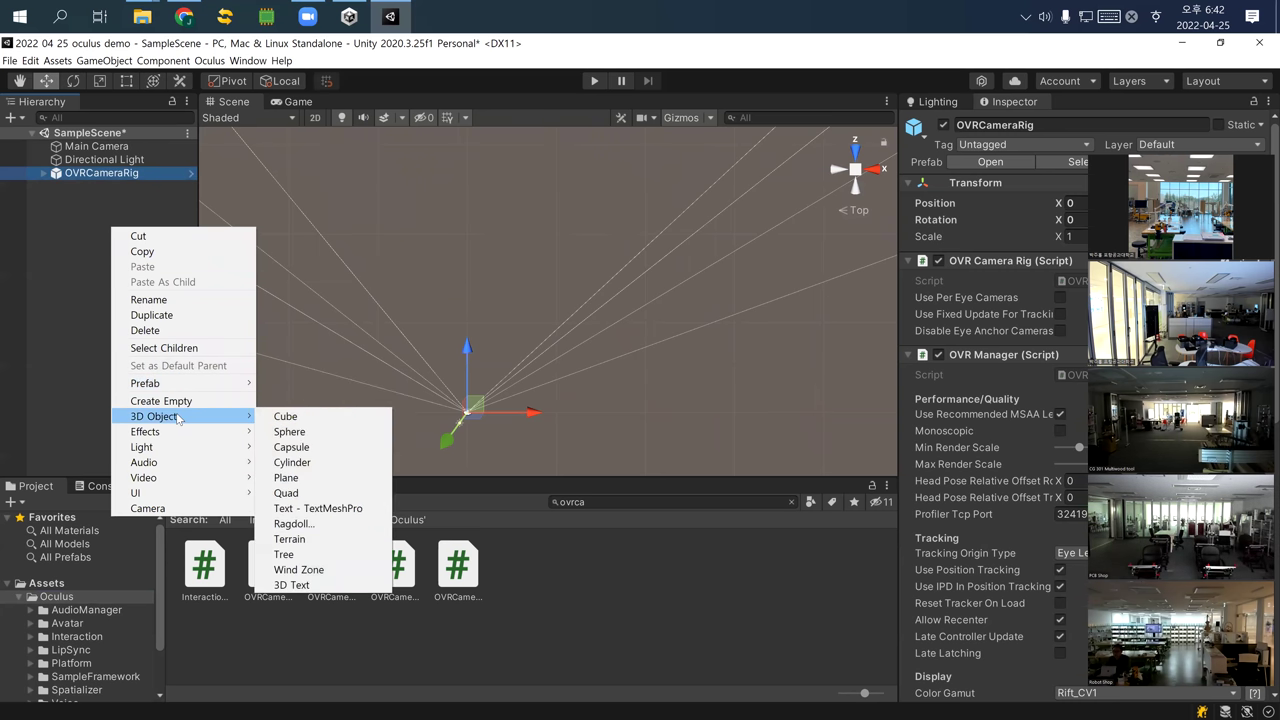
click(321, 416)
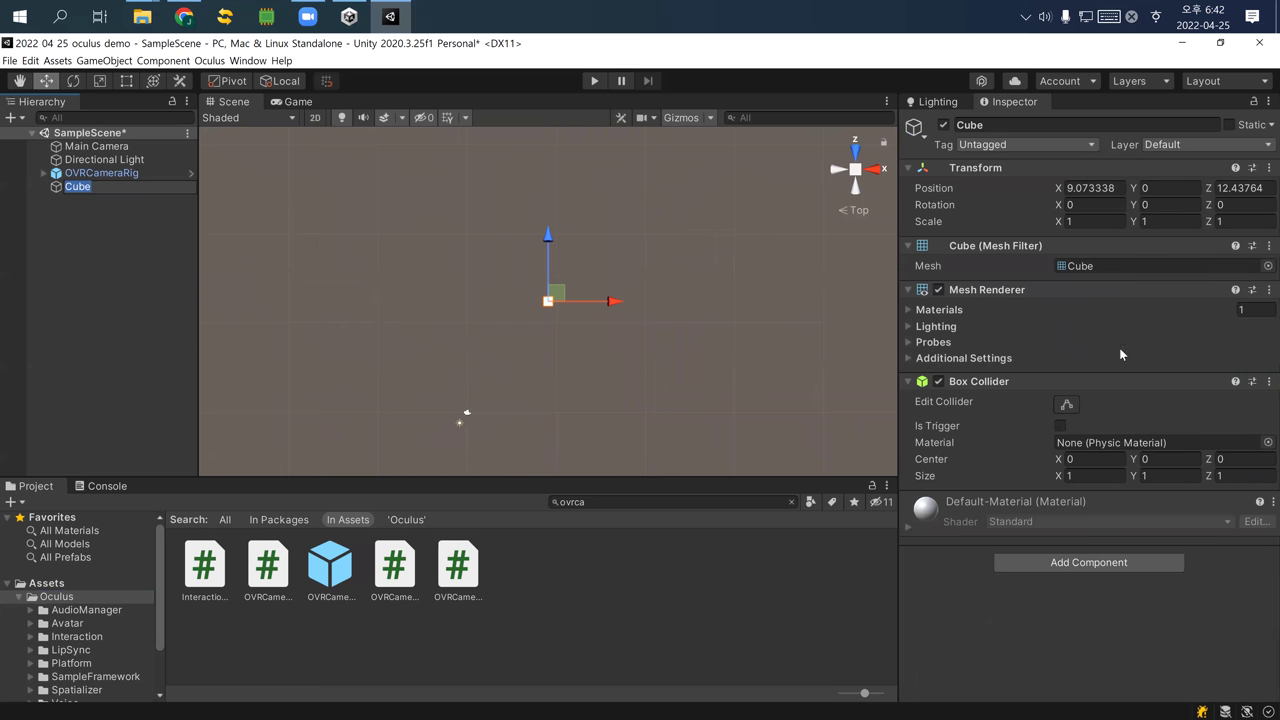
click(1090, 221)
text(5)
key(Tab)
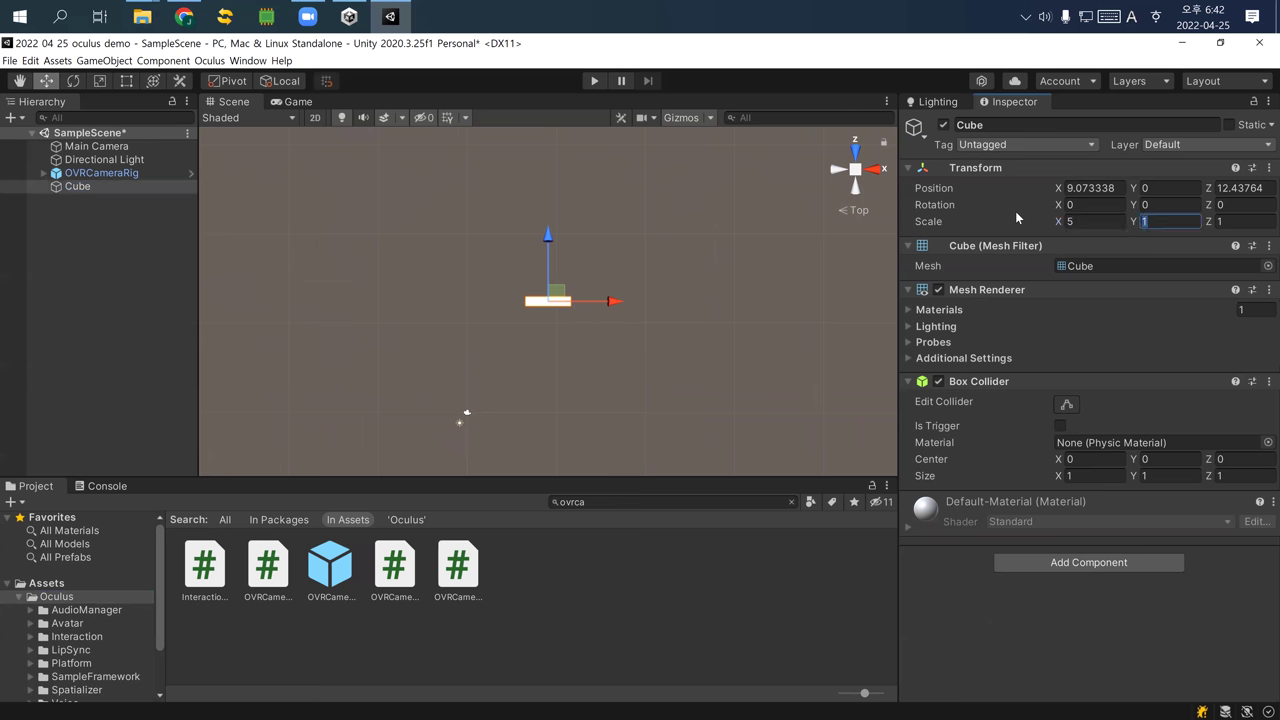
key(Tab)
text(10)
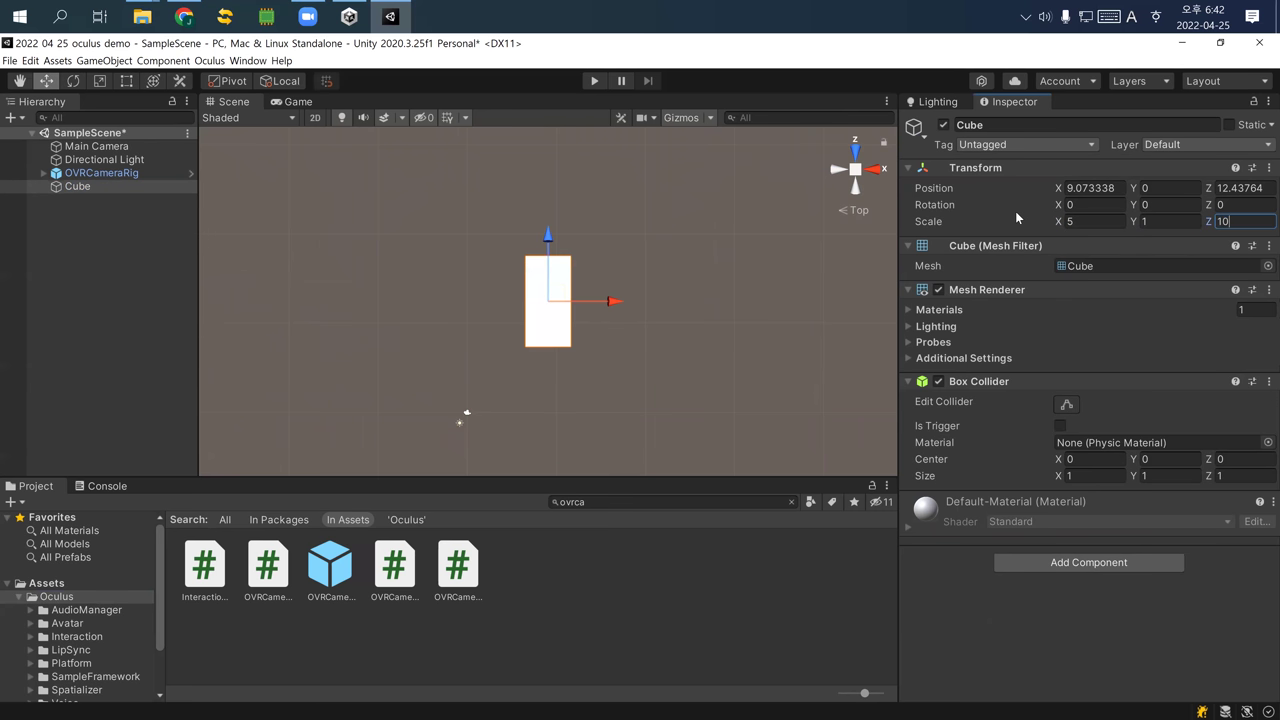
click(1150, 221)
text(-0.)
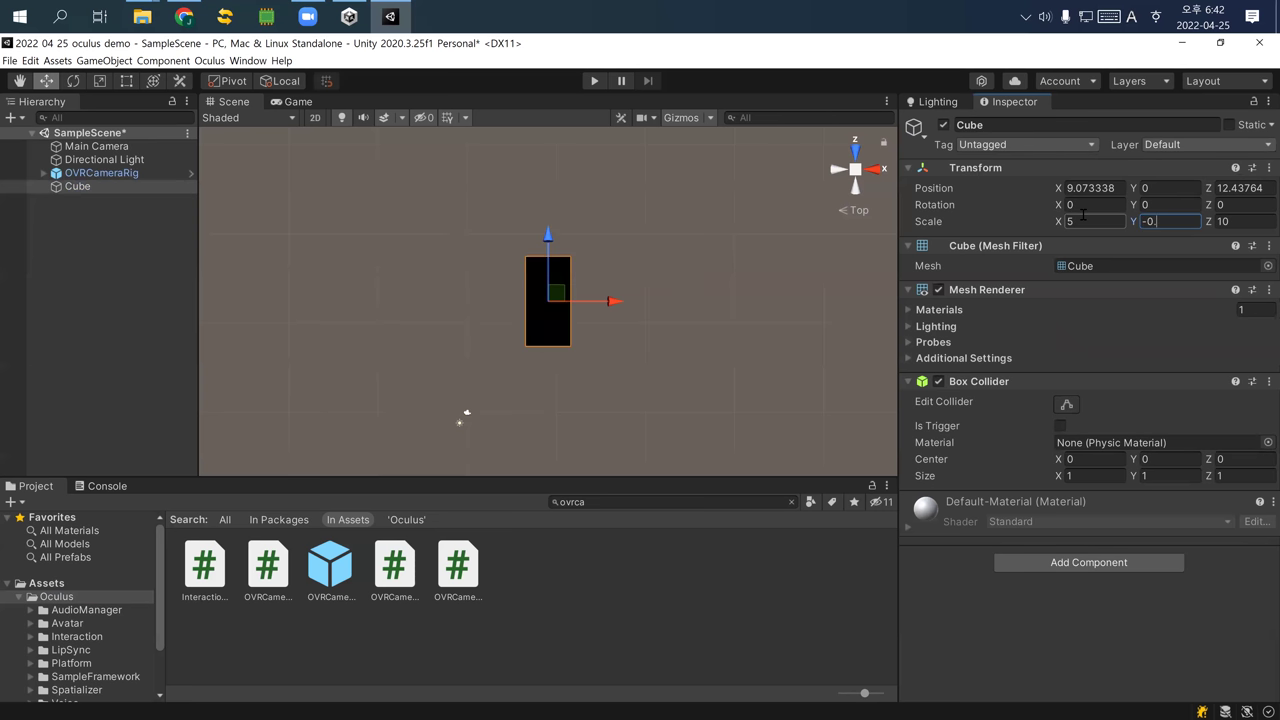
text(1)
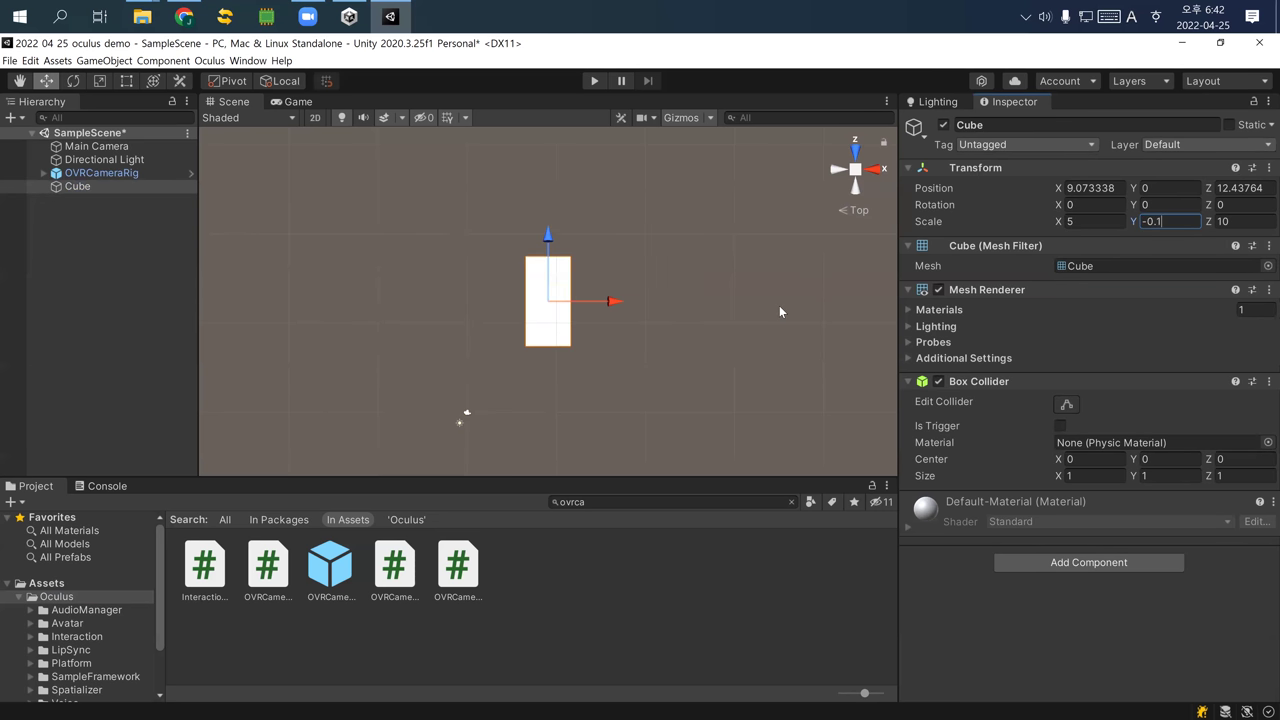
Set the Cube's Position X and Z to 0 and preview it in the Game view
click(1112, 188)
text(0)
key(Tab)
key(Tab)
text(0)
key(Tab)
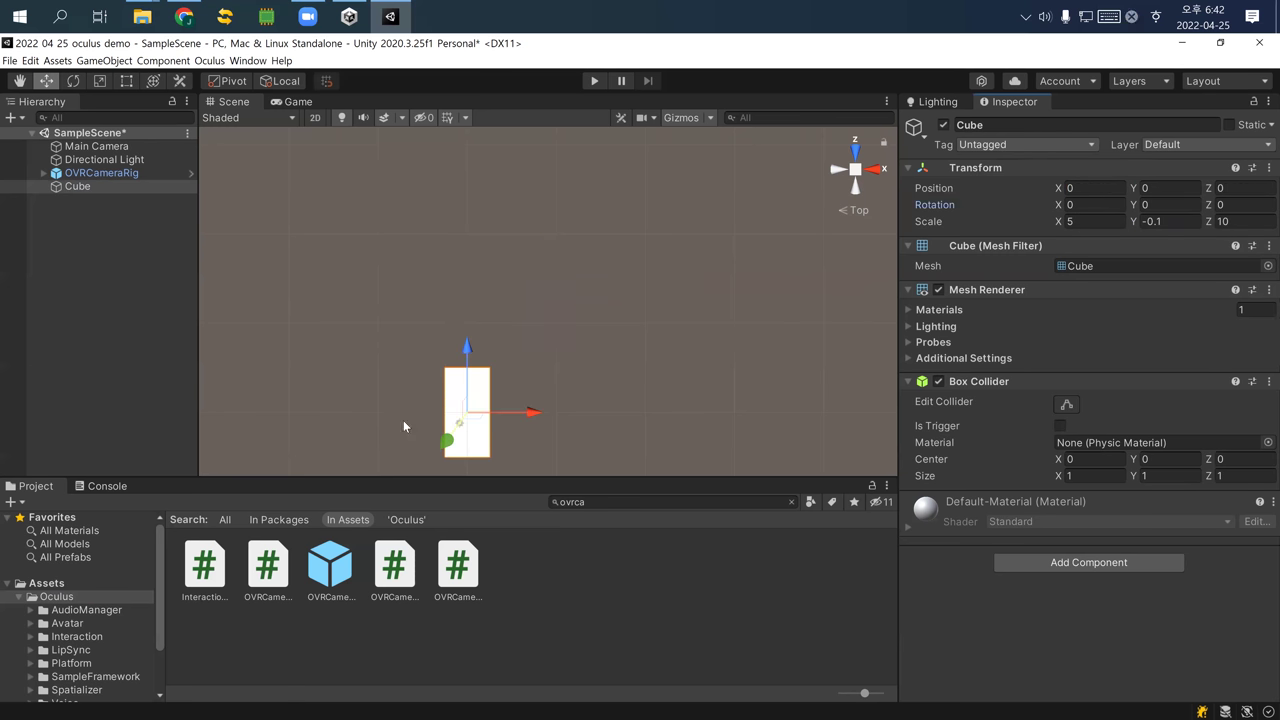
middle_drag(512, 390, 566, 292)
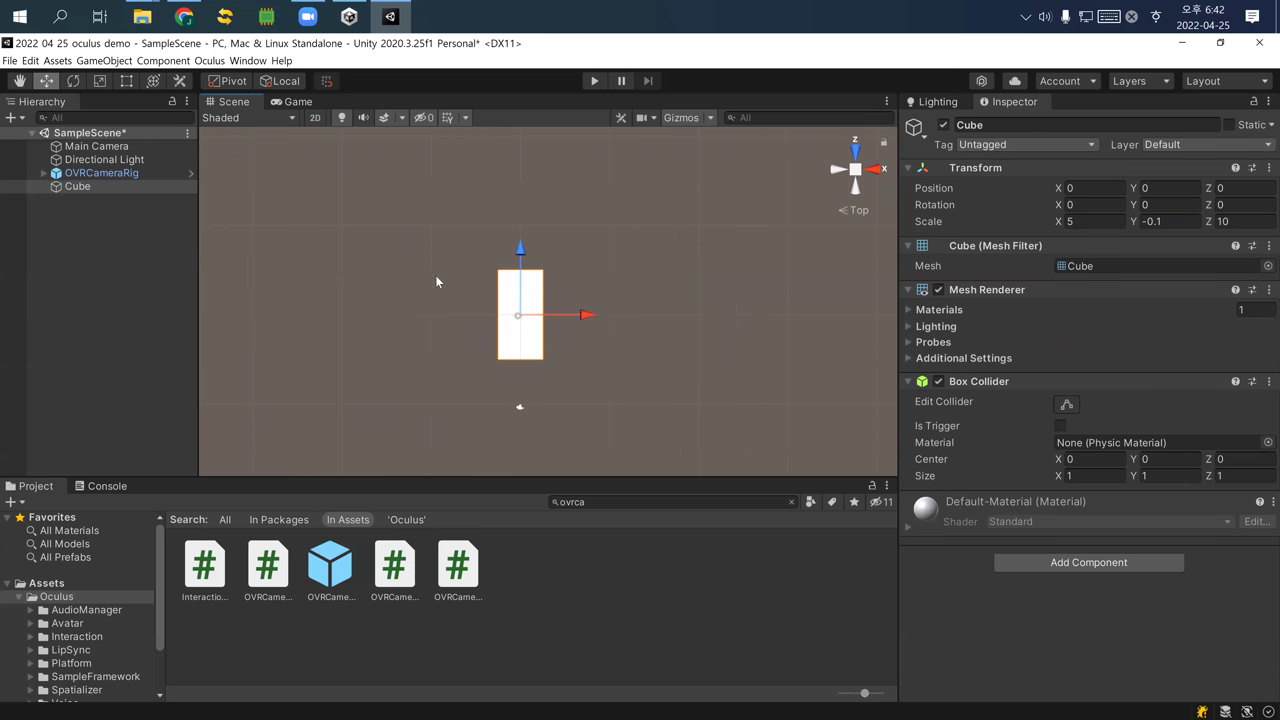
click(291, 102)
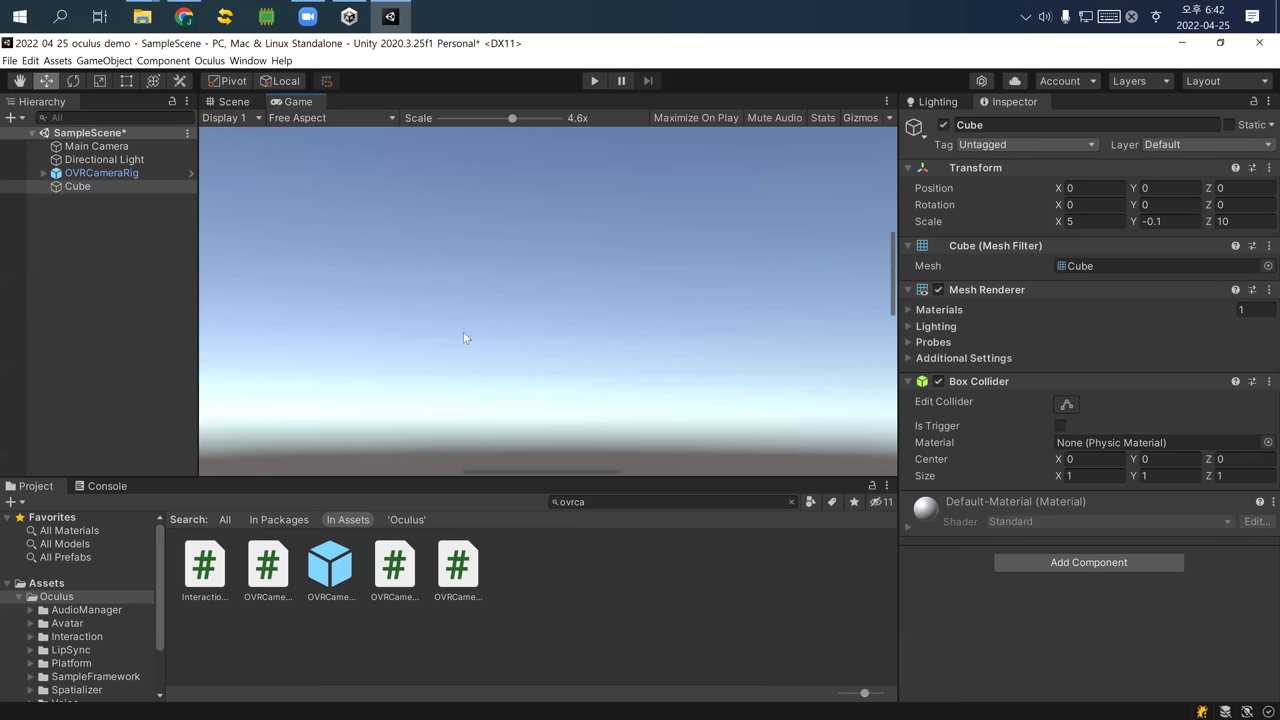
Set OVRCameraRig's Position Y to 1.5 and check its view in the Game tab
click(232, 103)
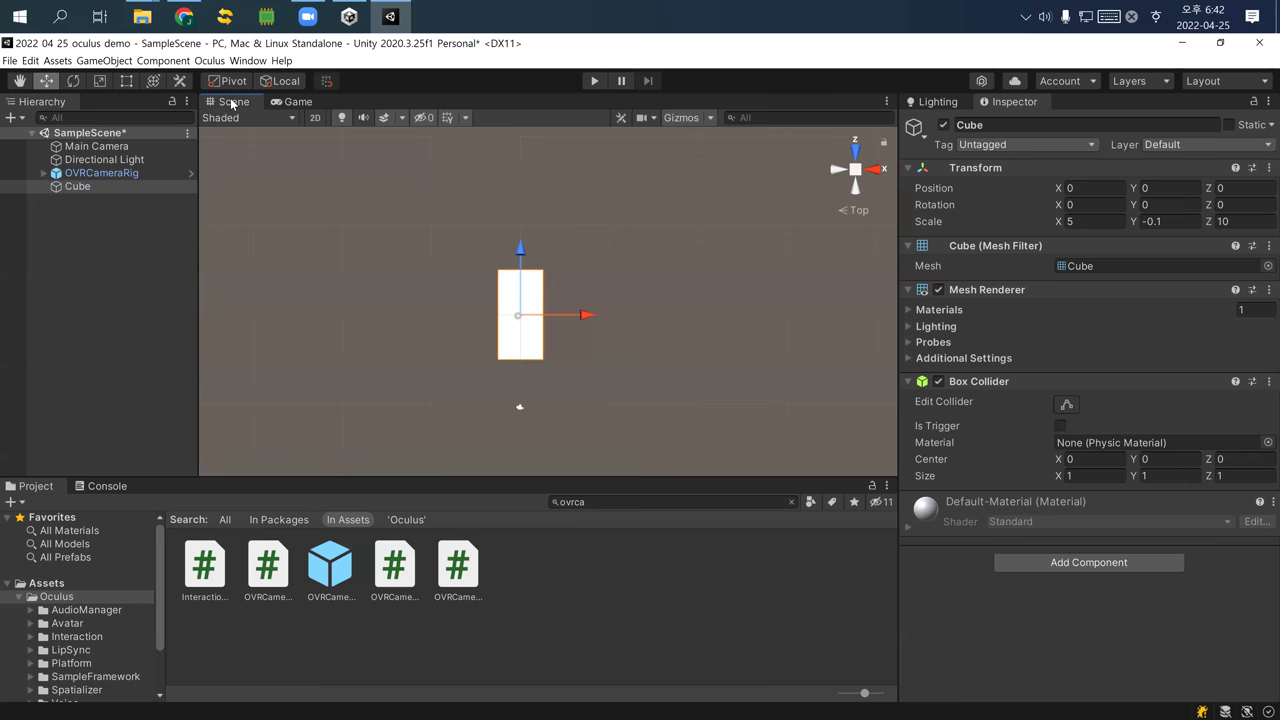
click(95, 175)
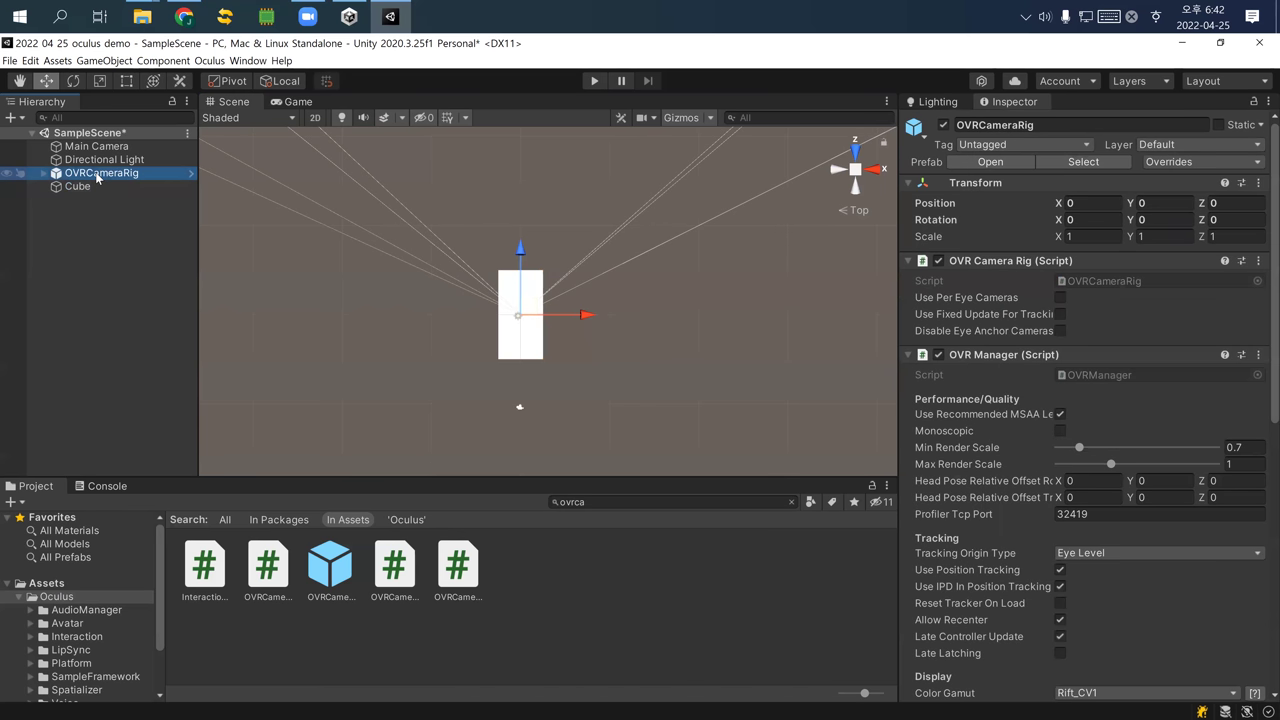
click(874, 169)
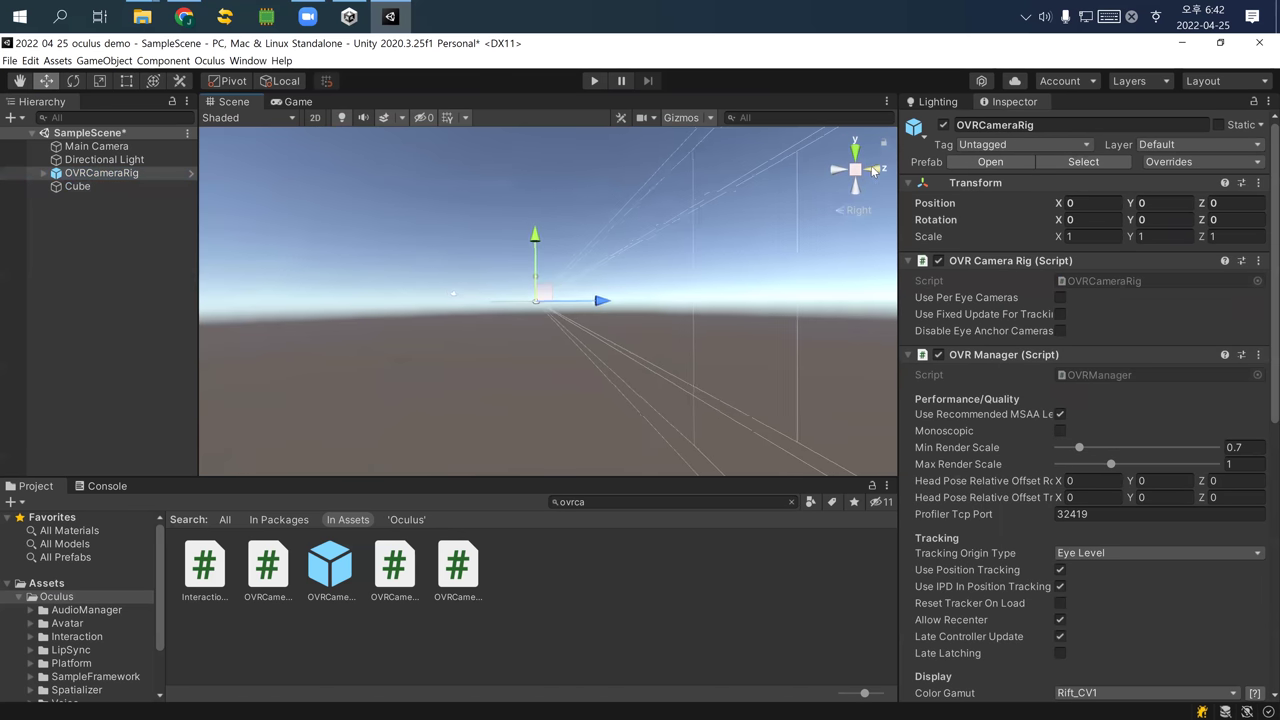
scroll(515, 306, up, 2)
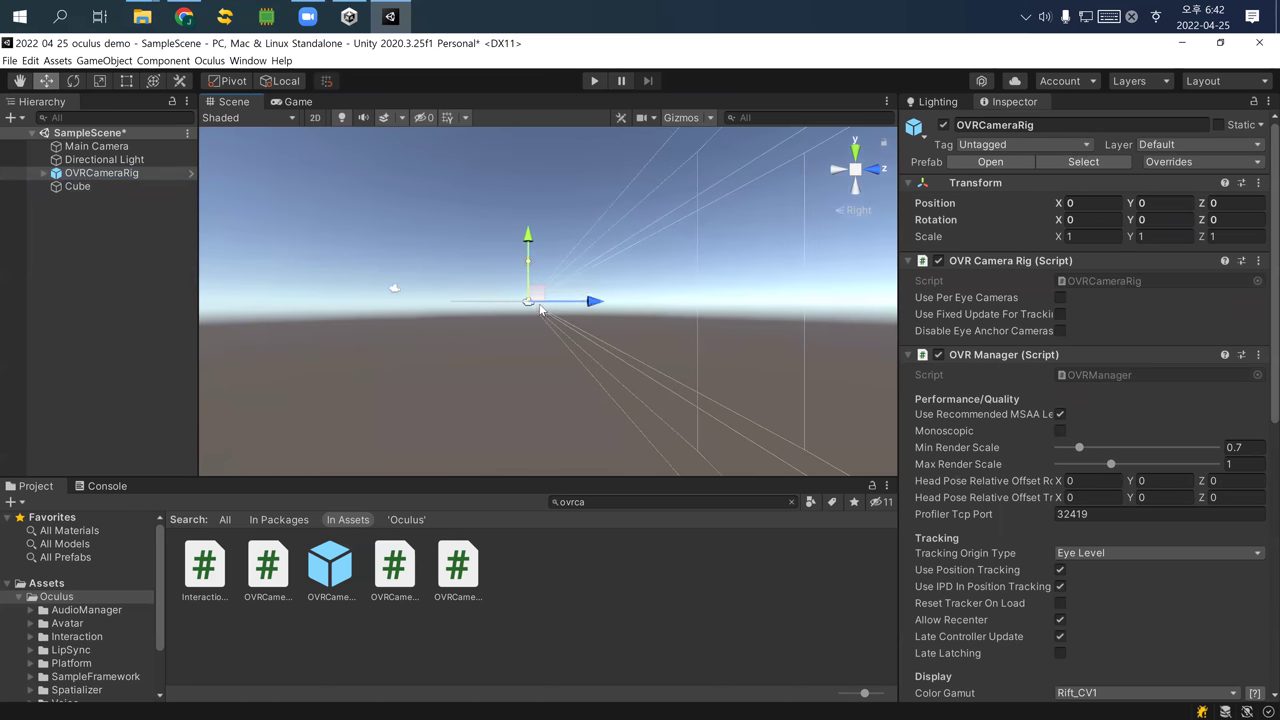
drag(529, 275, 529, 266)
click(1155, 203)
text(1.5)
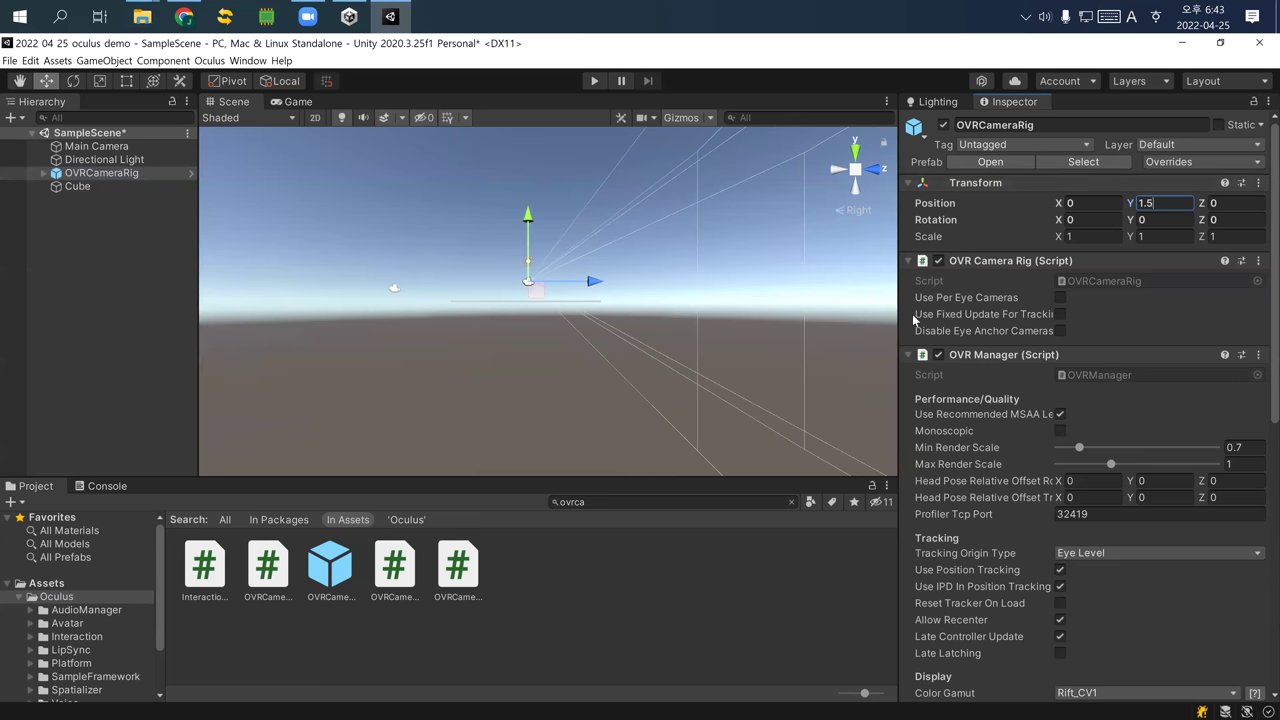
click(291, 102)
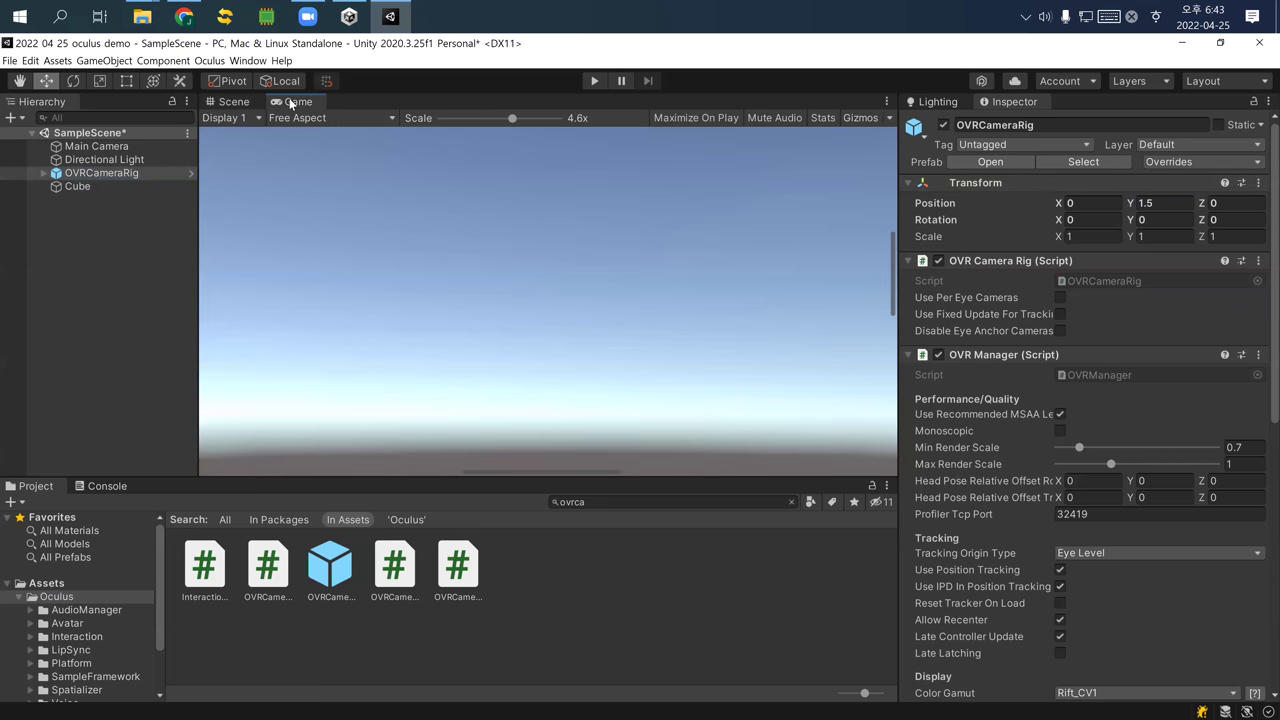
click(231, 103)
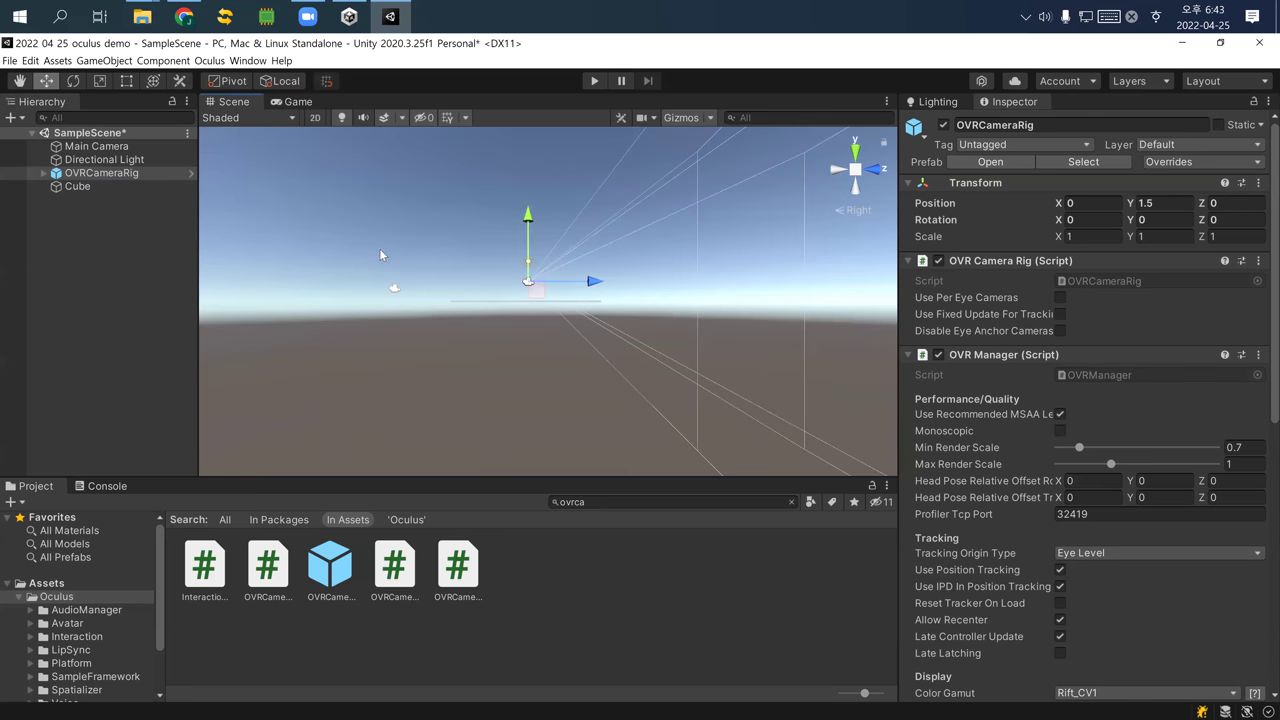
alt+drag(392, 240, 451, 325)
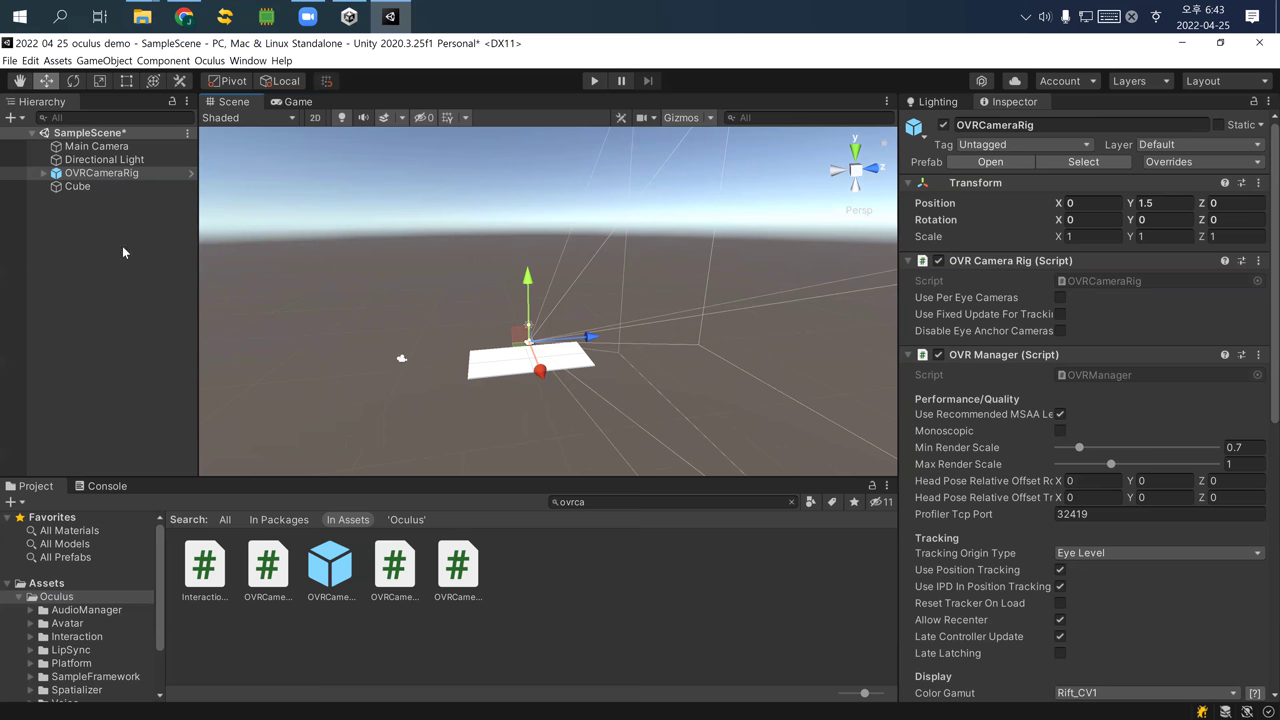
Set the floor Cube's Scale Z to 20 and preview it in the Game view
click(77, 189)
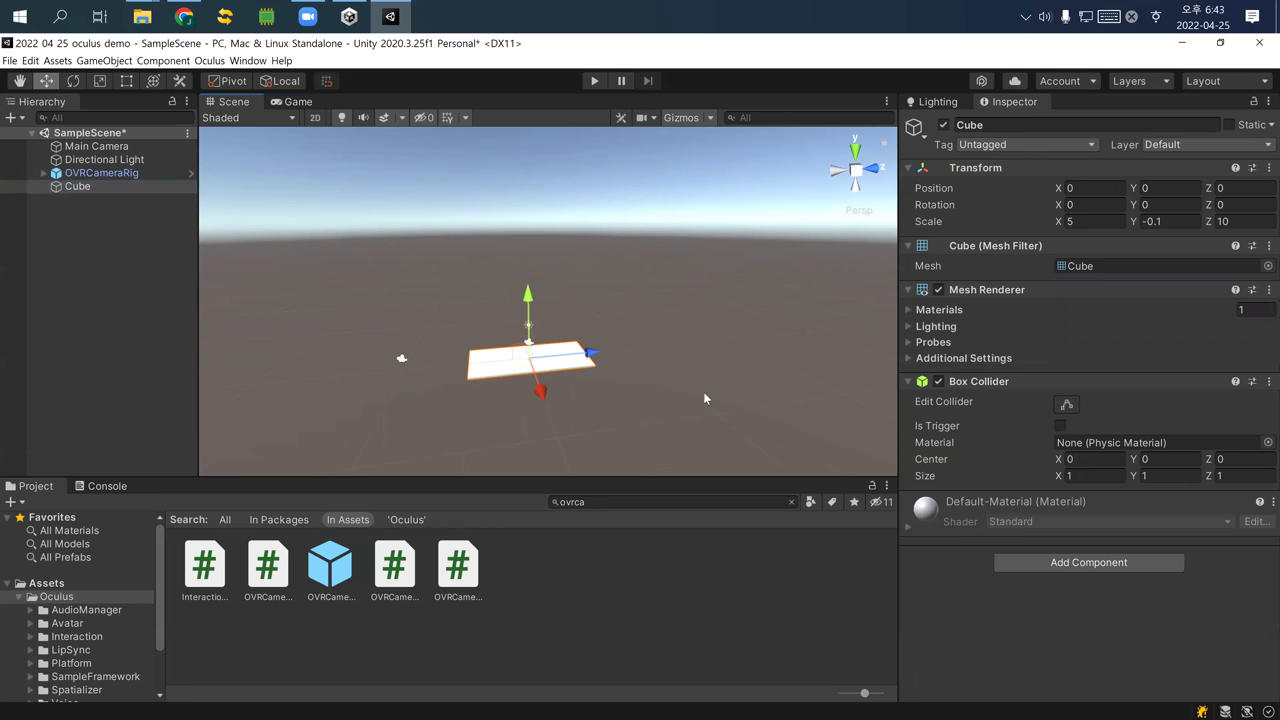
click(1235, 221)
text(20)
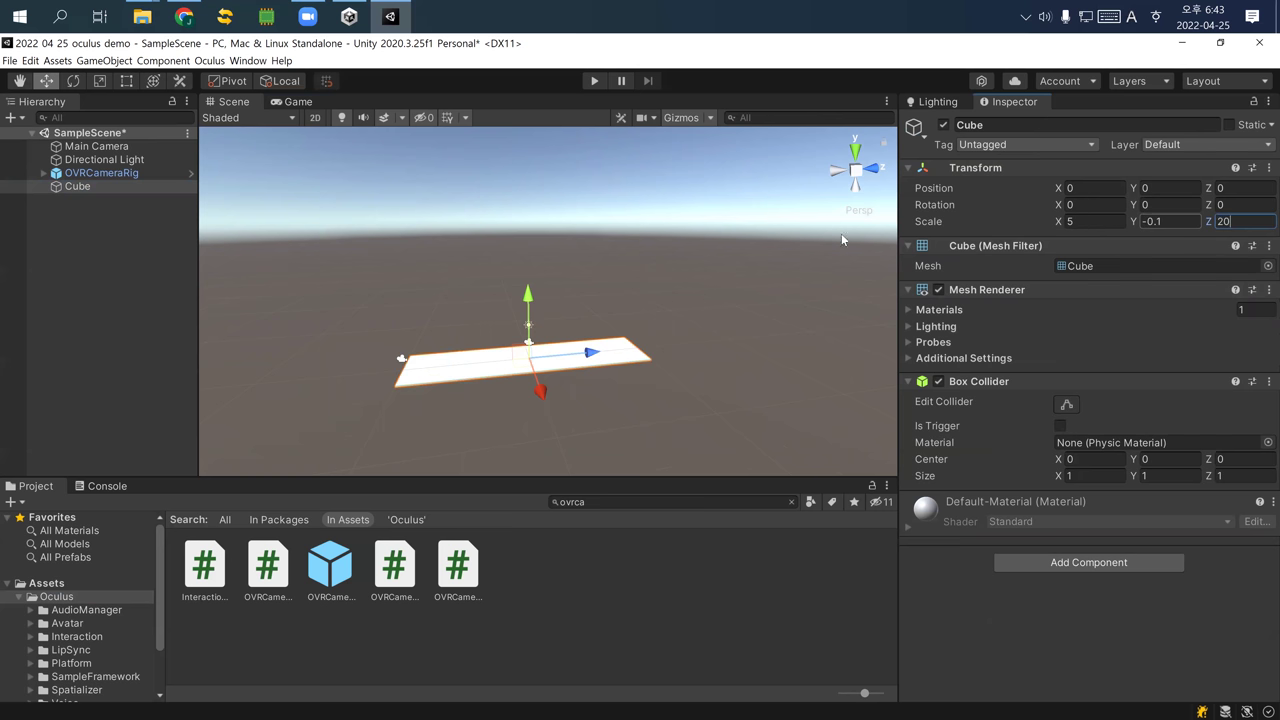
click(298, 103)
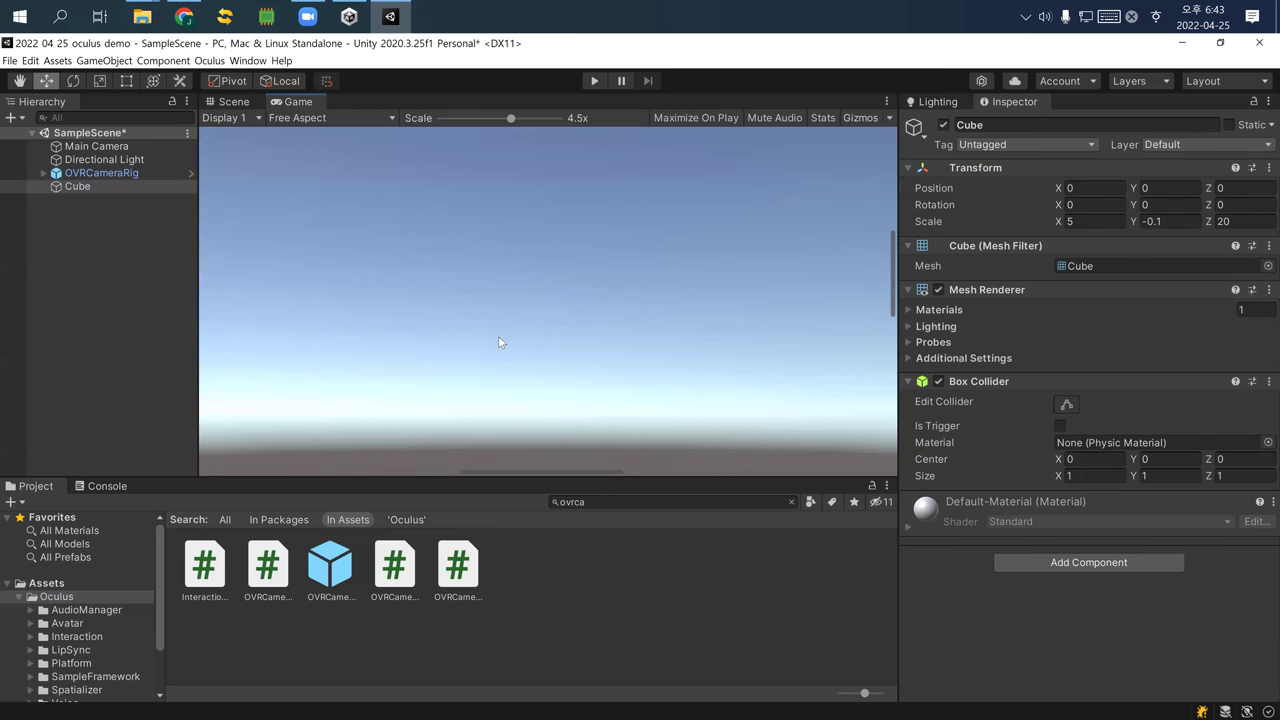
scroll(500, 338, down, 6)
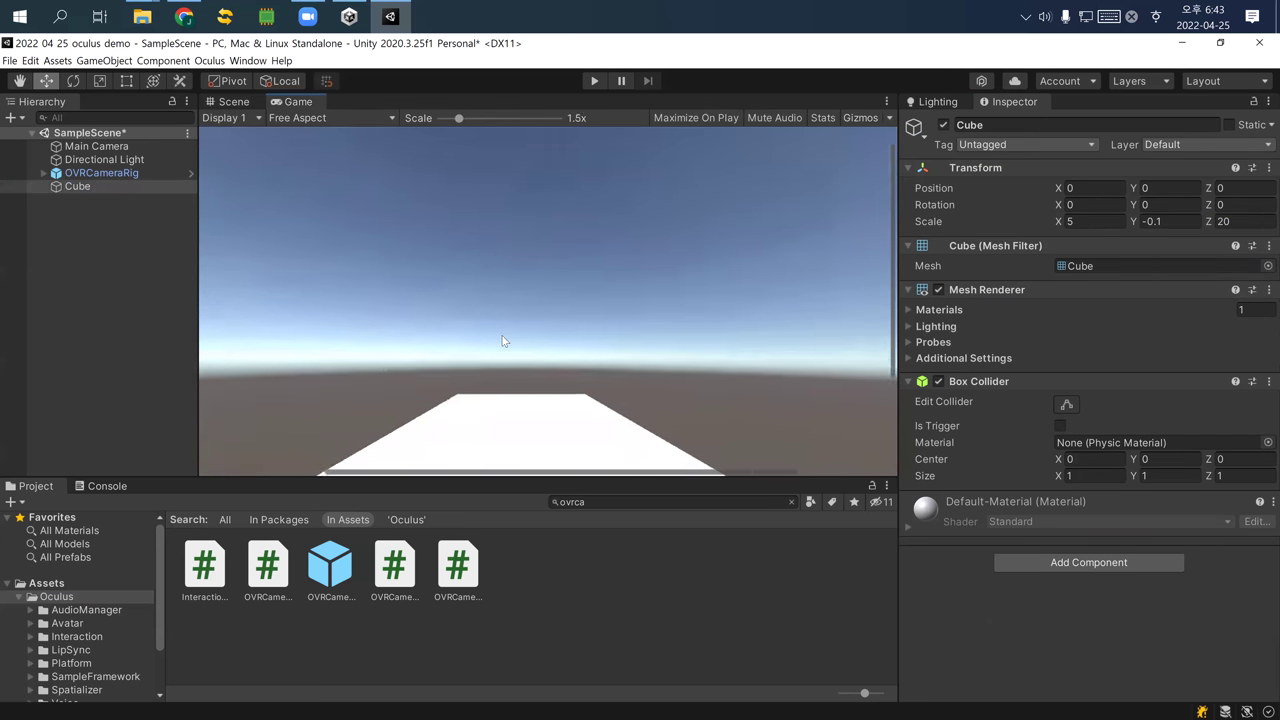
scroll(478, 370, down, 2)
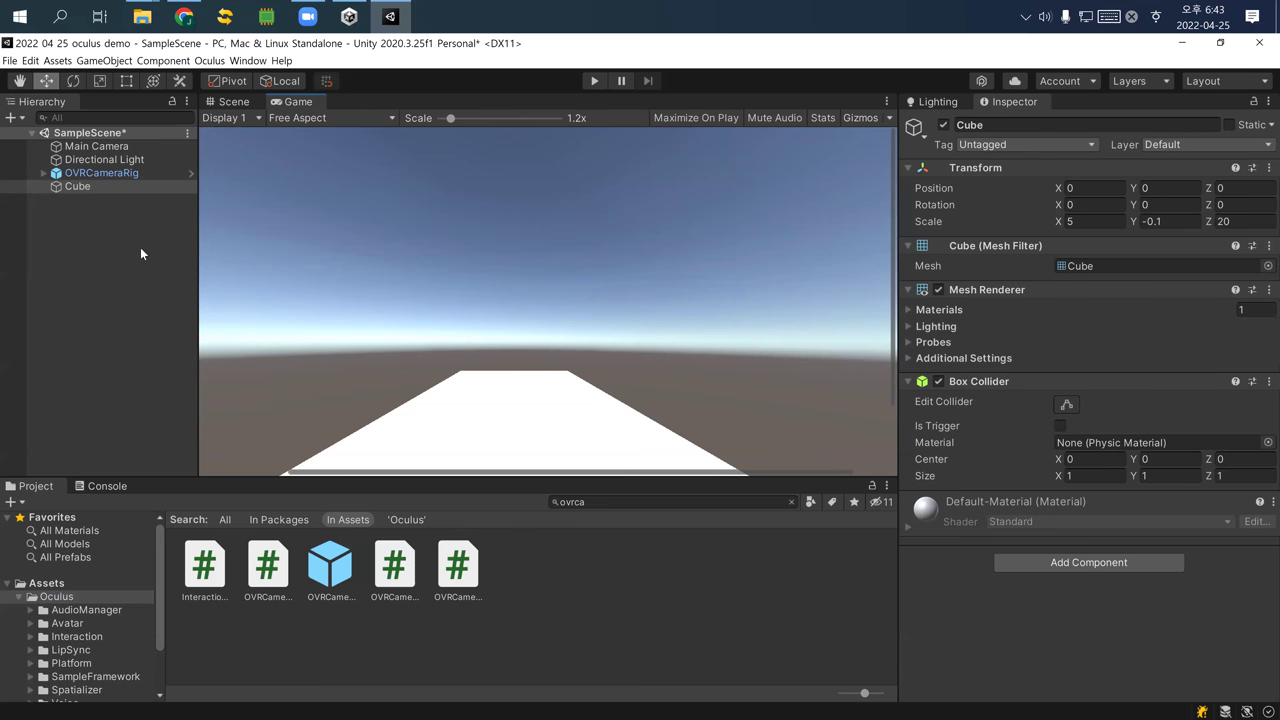
Open File > Build Settings and select Android in the Platform list
click(10, 61)
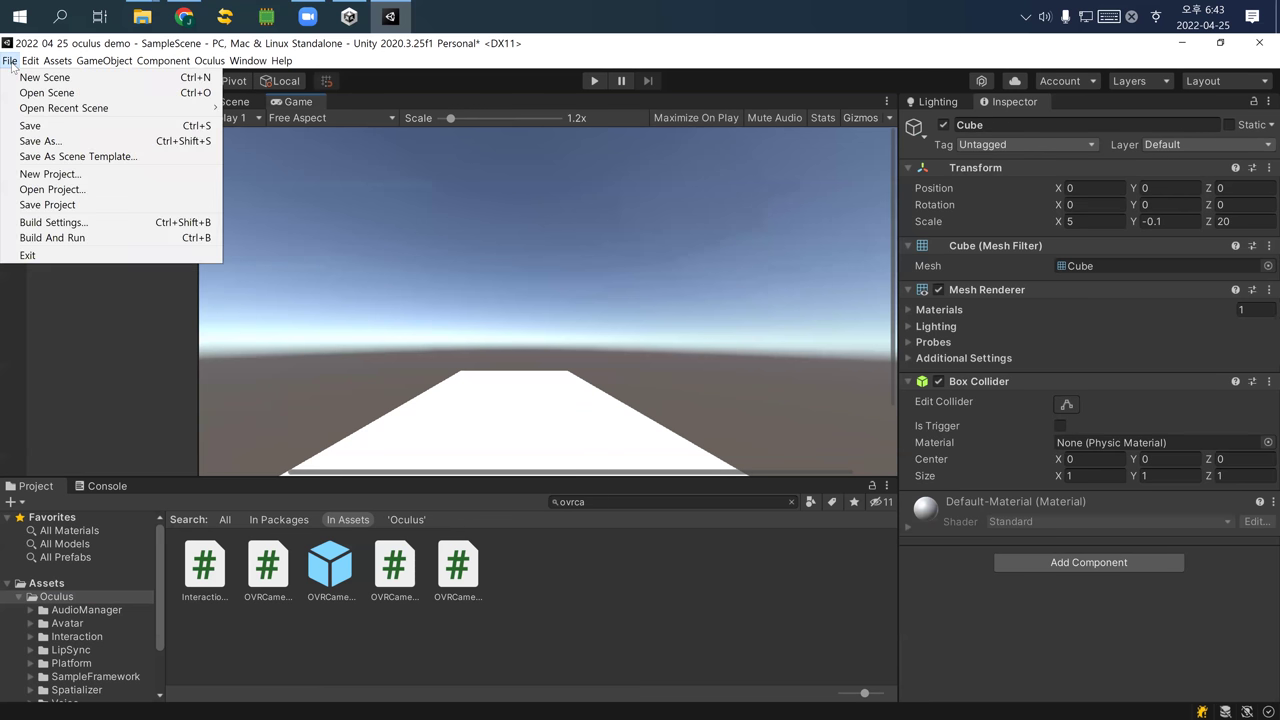
click(107, 229)
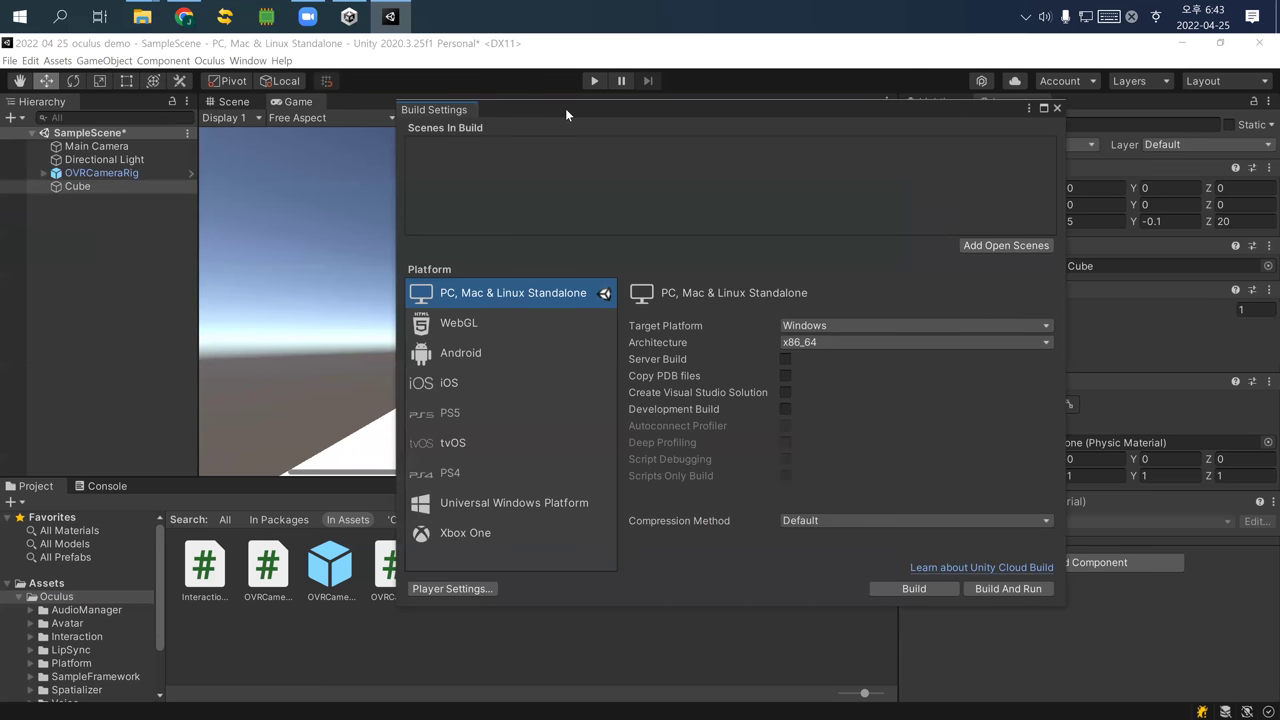
drag(566, 108, 391, 102)
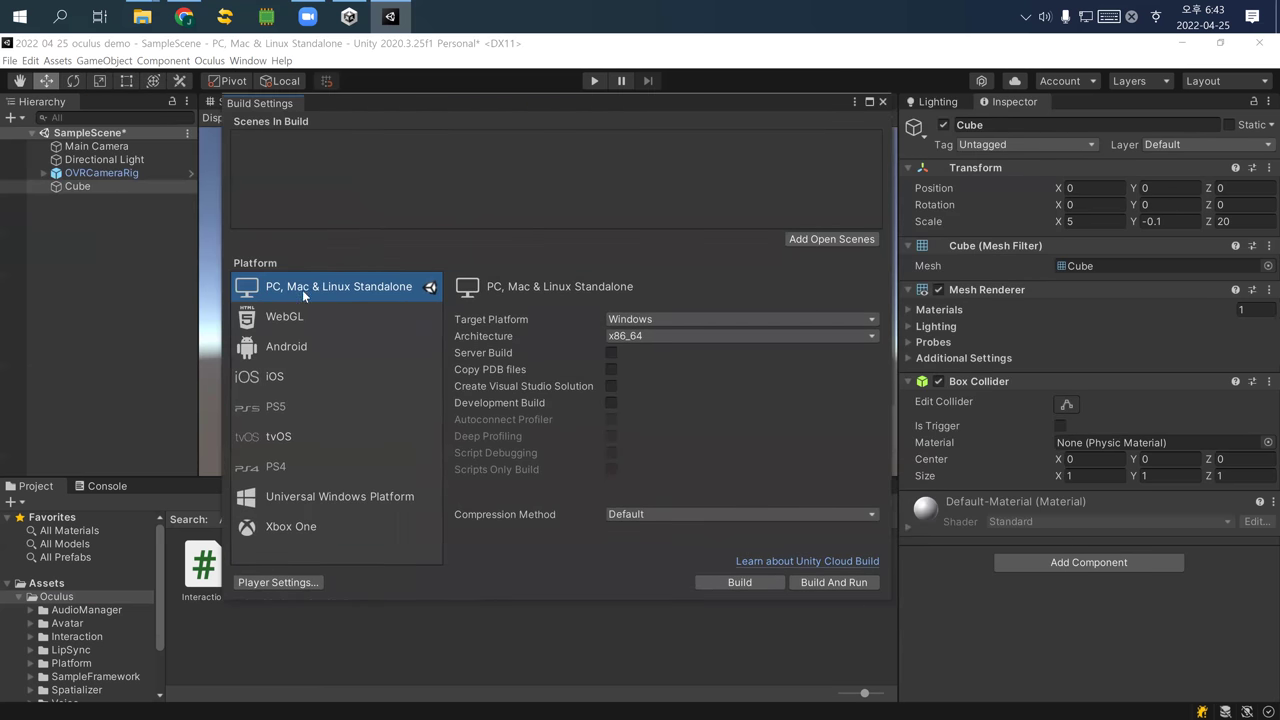
click(295, 349)
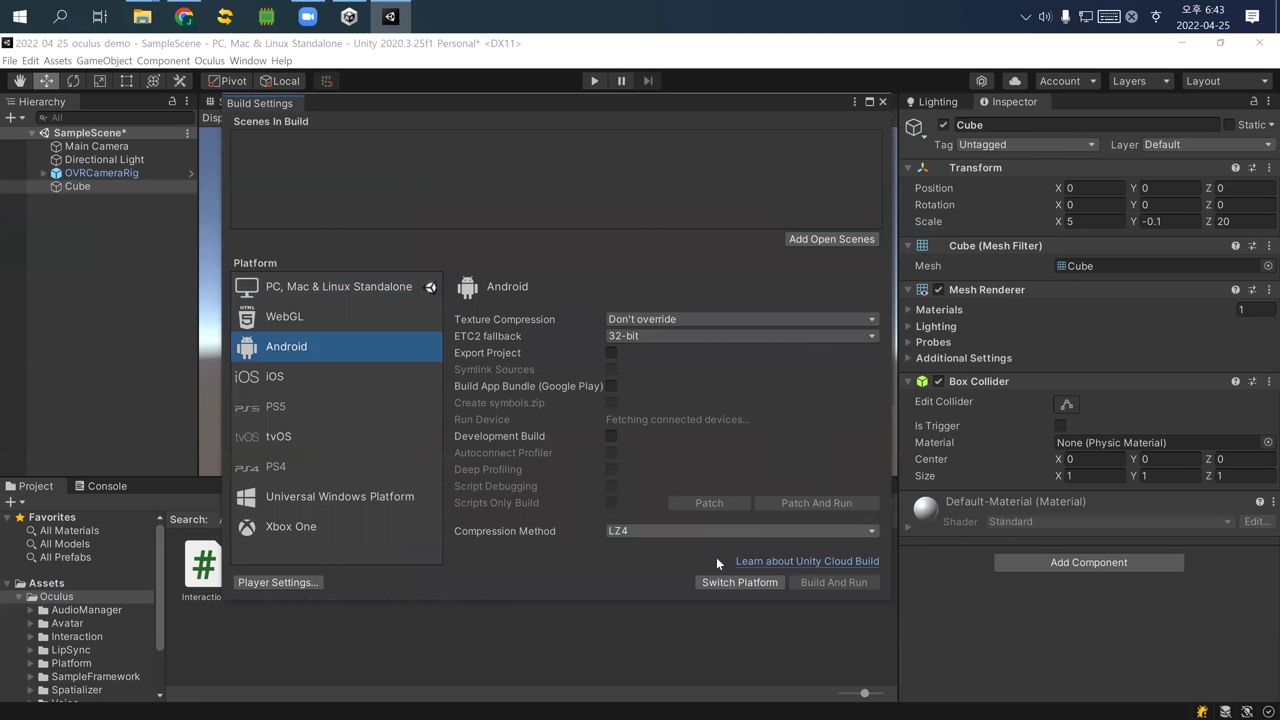
Switch the project's active build platform to Android
click(729, 584)
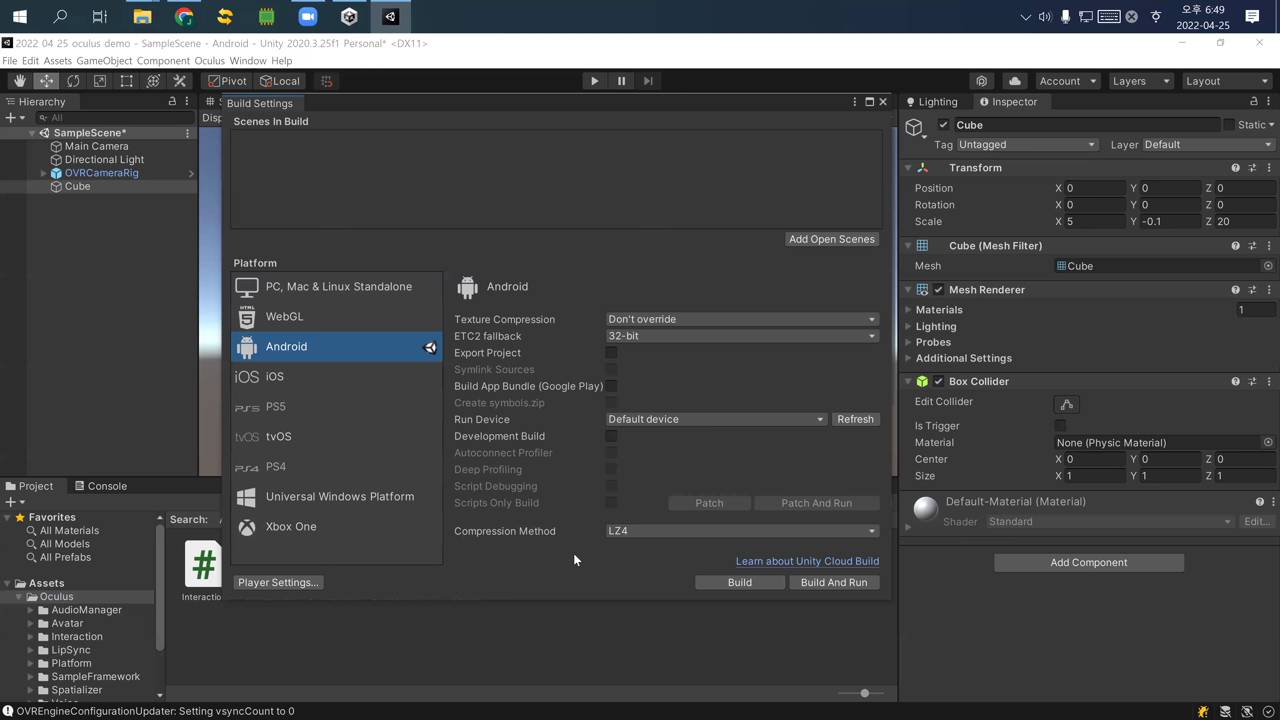
Set Android texture compression to ASTC and the Run Device to the connected Oculus Quest
click(666, 320)
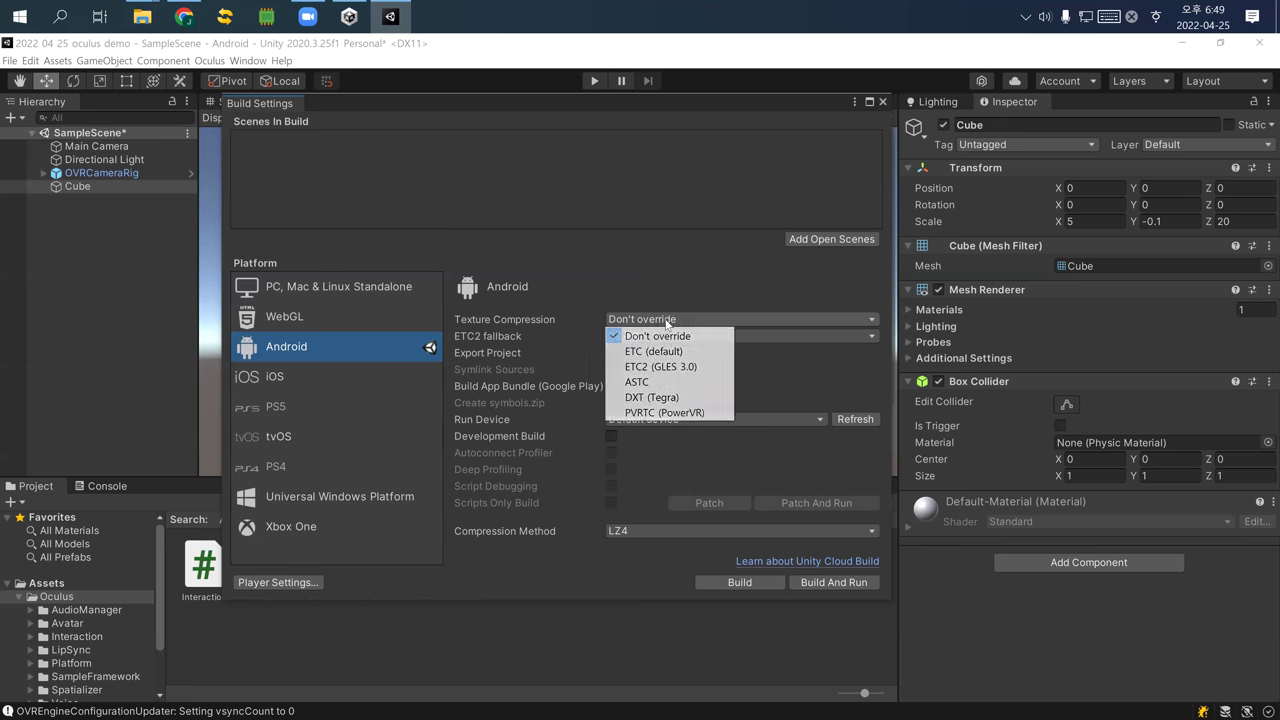
click(651, 383)
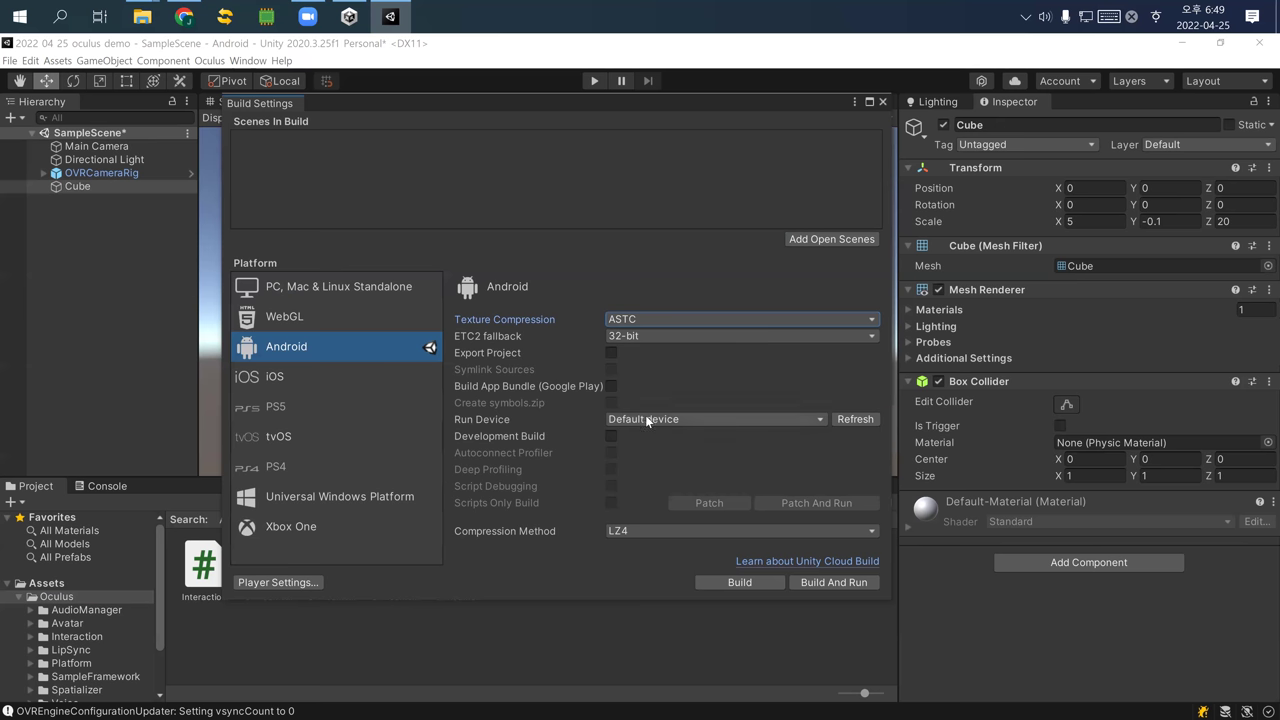
click(645, 420)
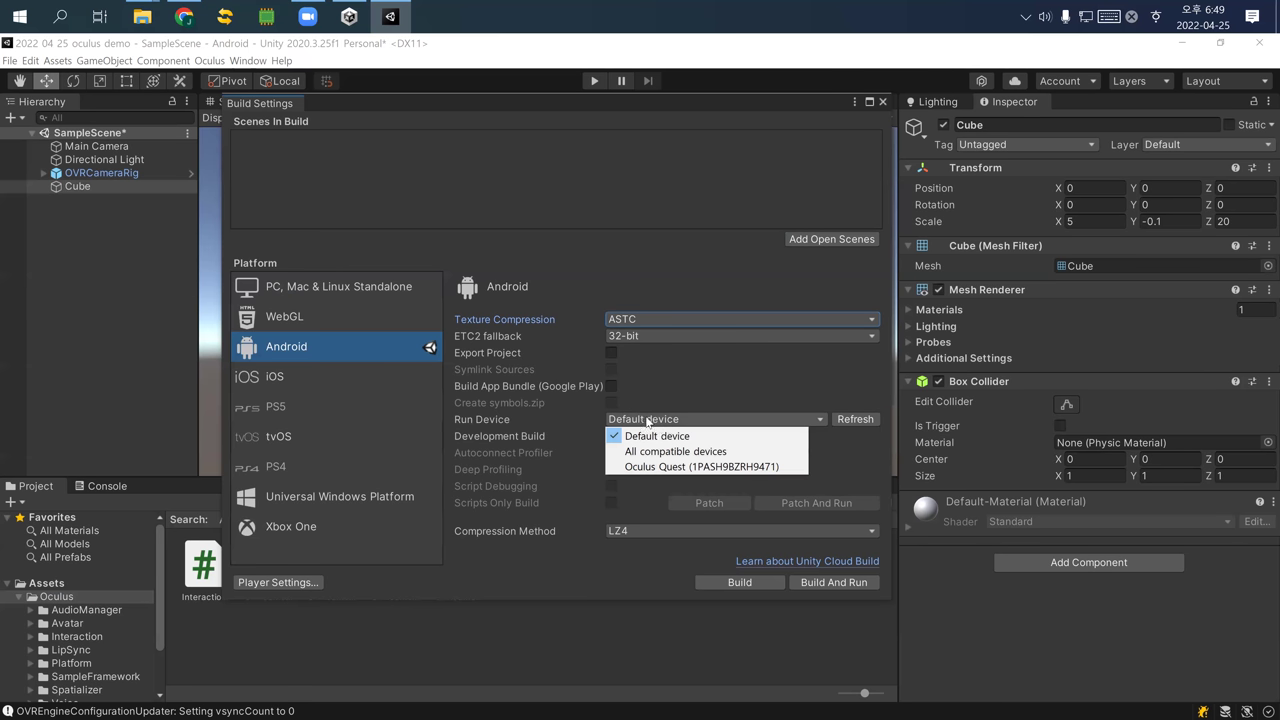
click(685, 467)
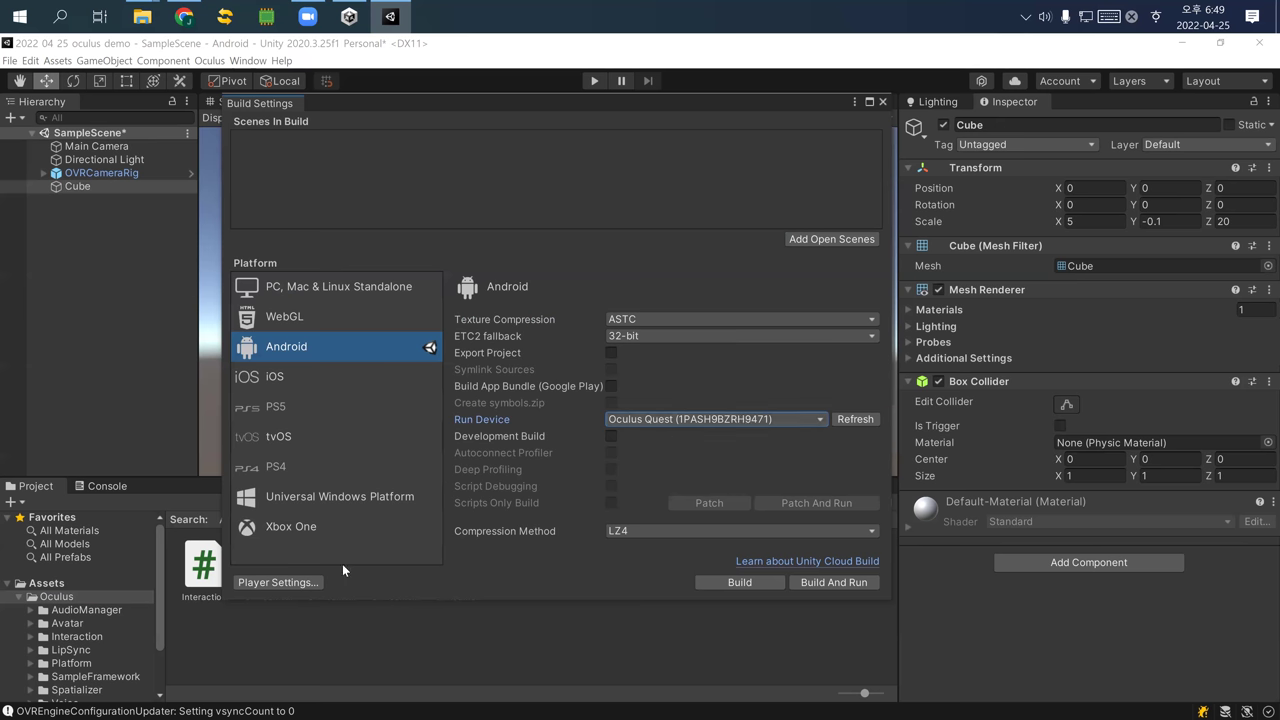
In Player Settings, change Color Space to Linear and confirm the switch
click(270, 581)
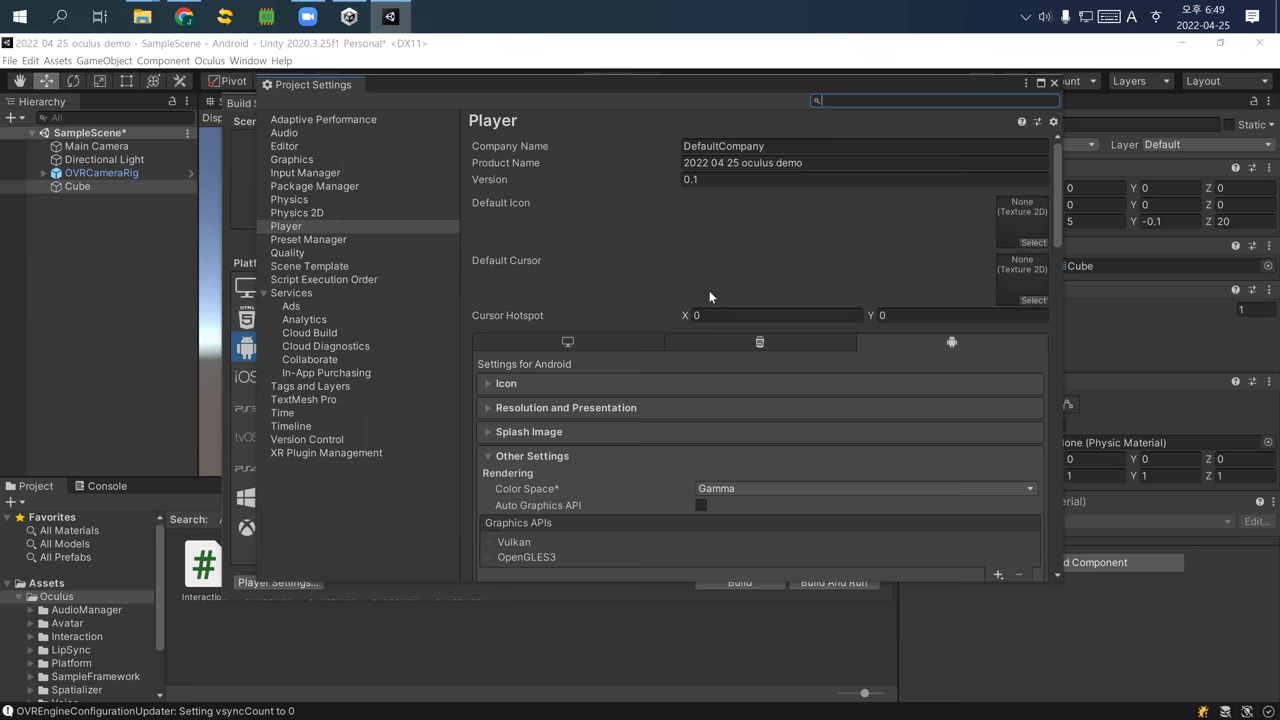
scroll(707, 290, down, 5)
scroll(705, 290, down, 4)
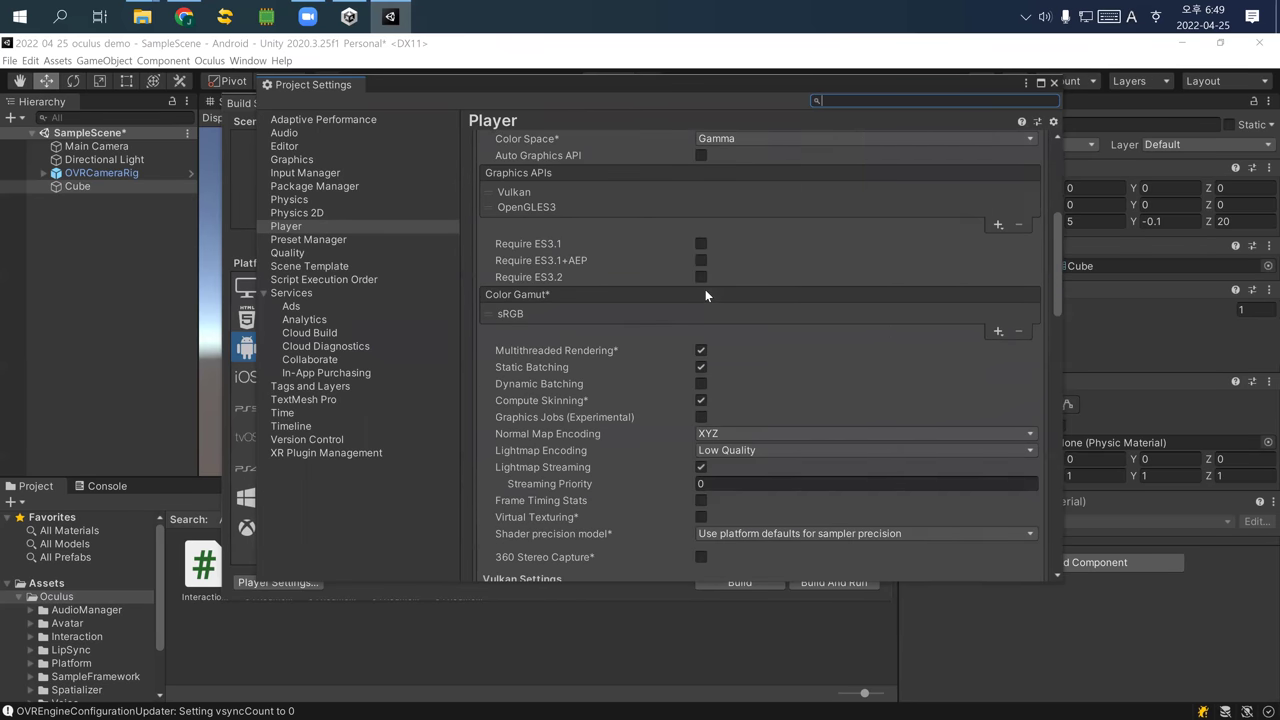
scroll(801, 334, down, 1)
scroll(797, 342, up, 7)
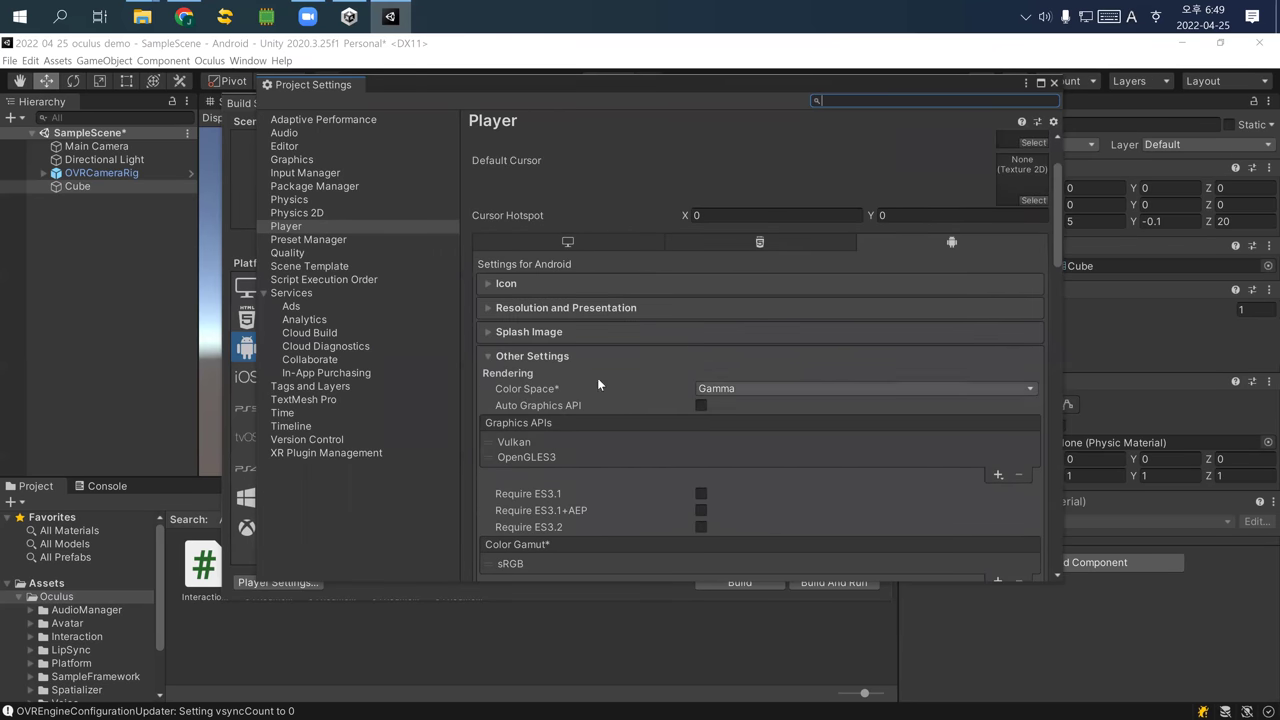
click(737, 388)
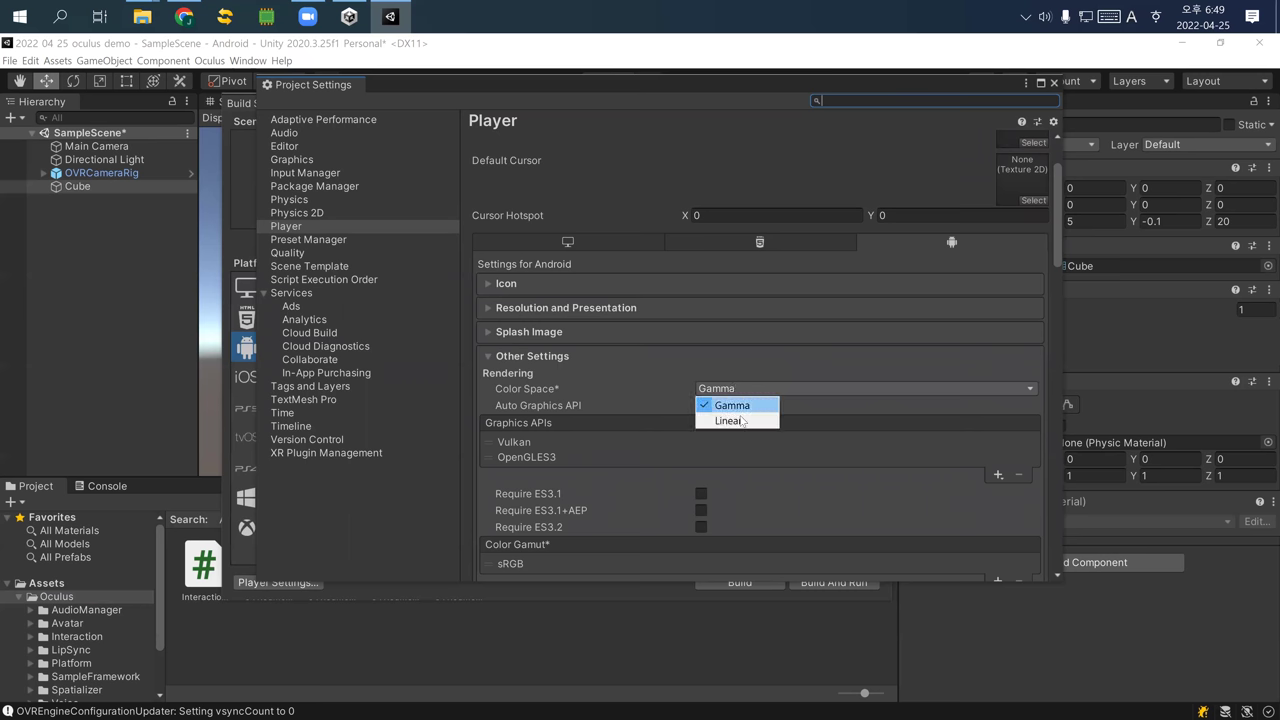
click(737, 421)
click(676, 405)
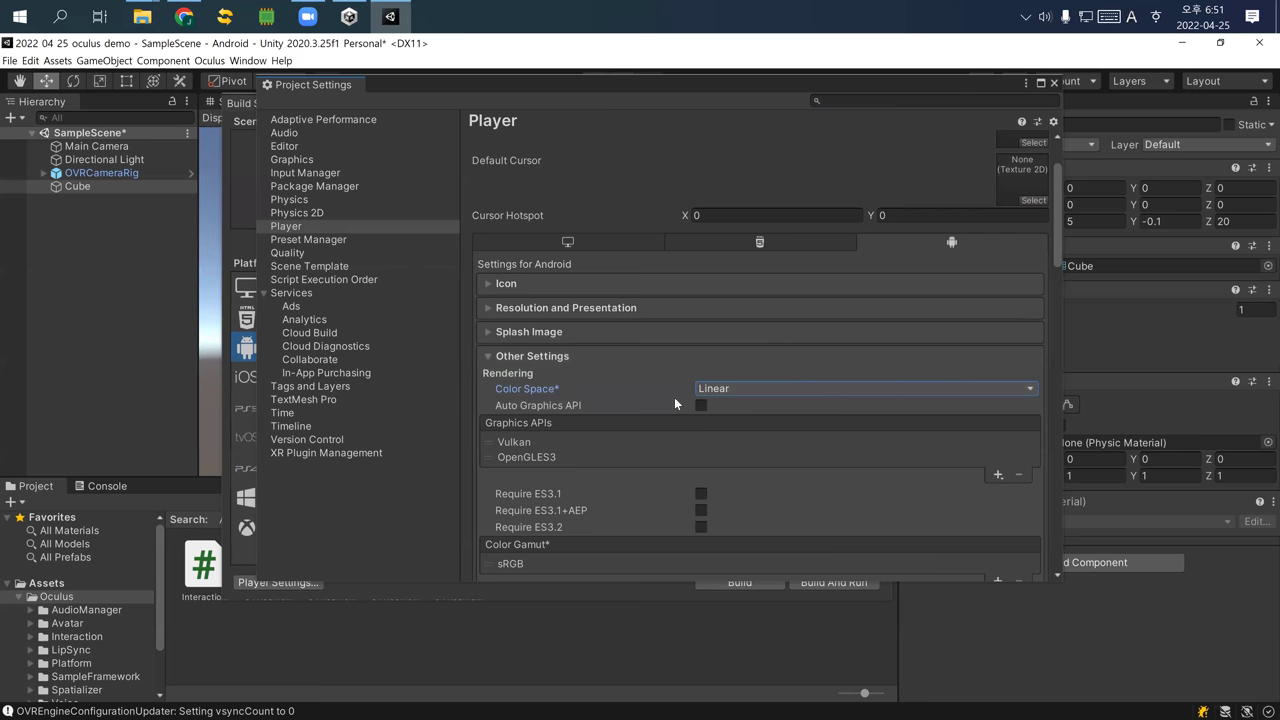
Enable Override Default Package Name and trim 20220425 to leave com.DefaultCompany.oculusdemo
scroll(608, 412, down, 5)
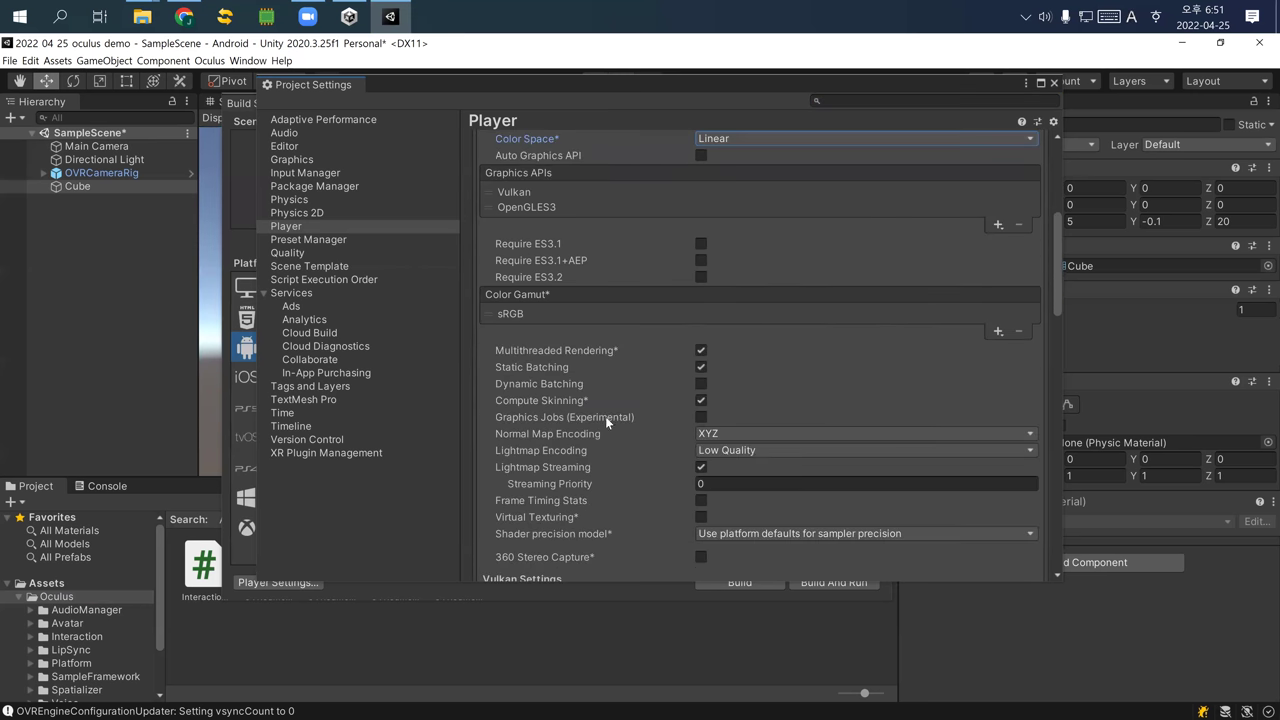
scroll(626, 437, down, 10)
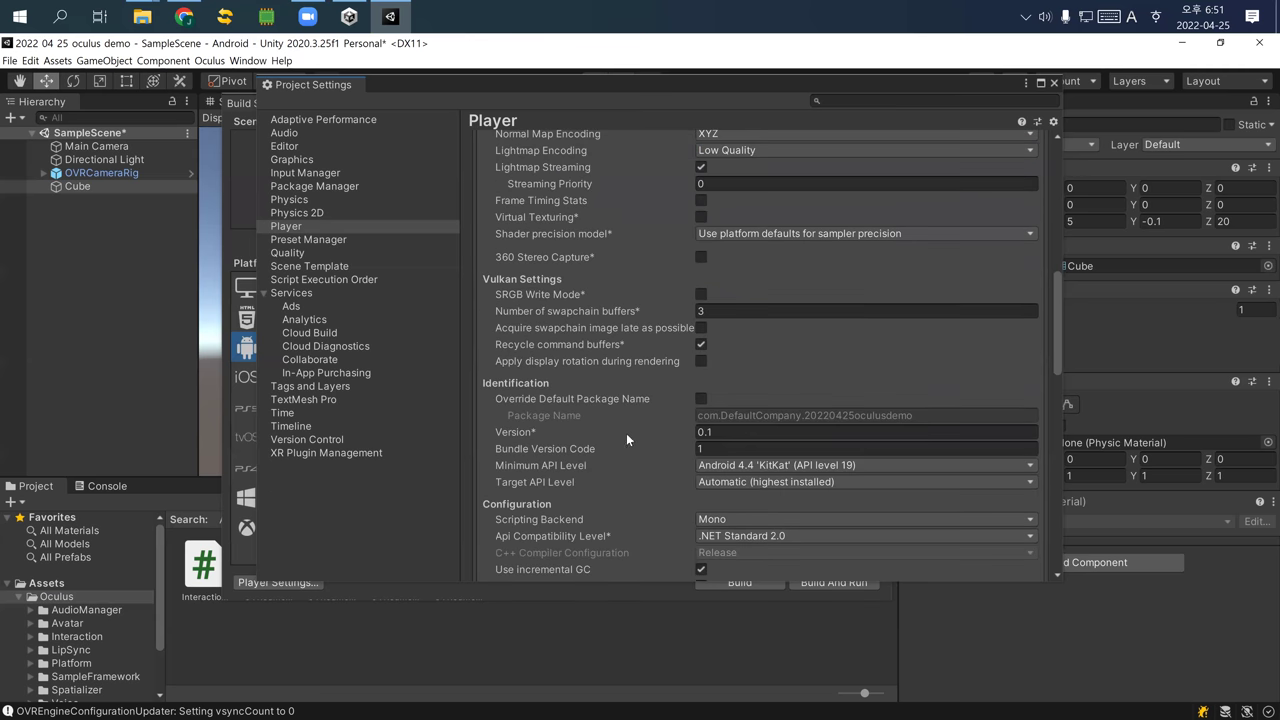
scroll(758, 402, up, 2)
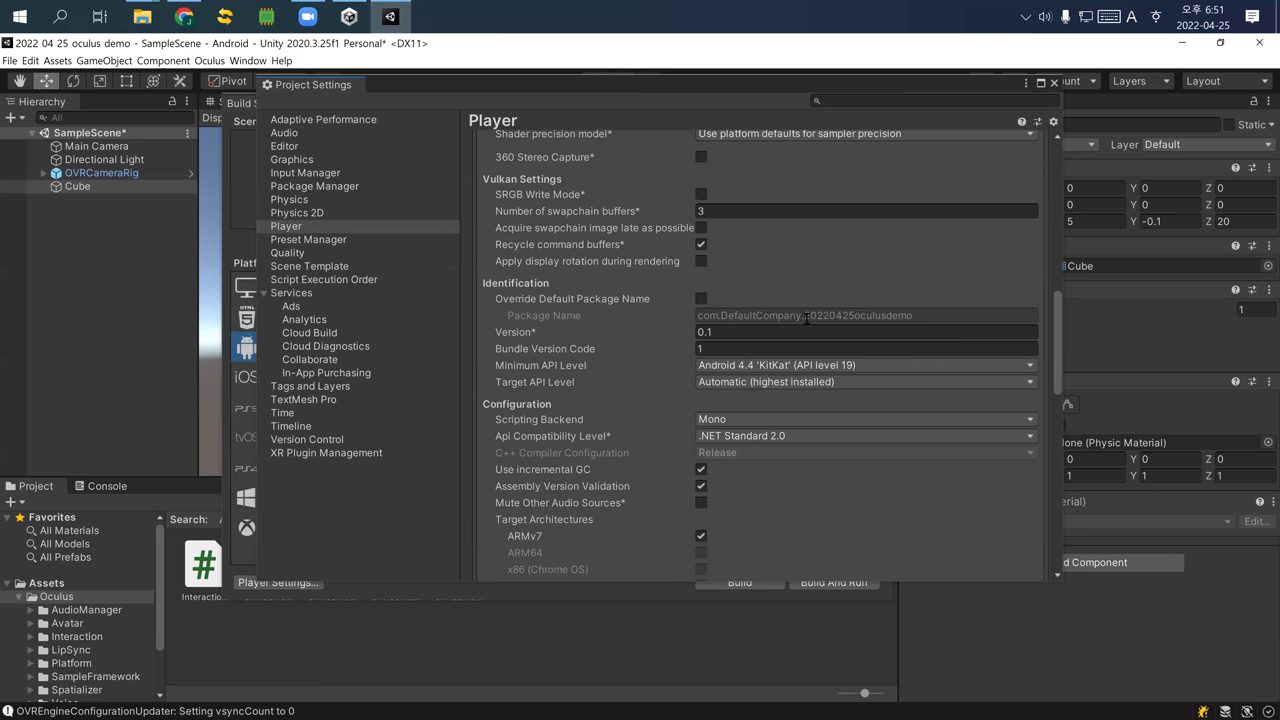
click(701, 298)
click(850, 315)
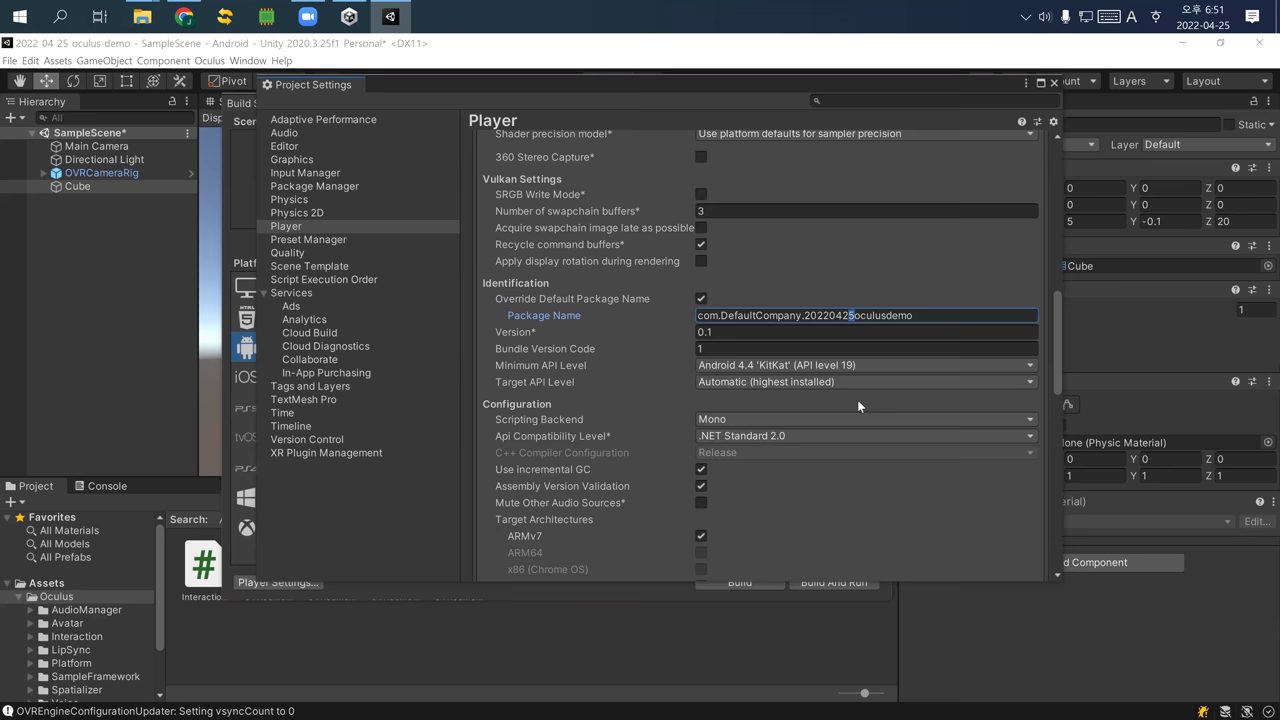
key(Right)
key(BackSpace)
key(BackSpace)
key(BackSpace)
key(BackSpace)
key(BackSpace)
key(BackSpace)
key(BackSpace)
key(BackSpace)
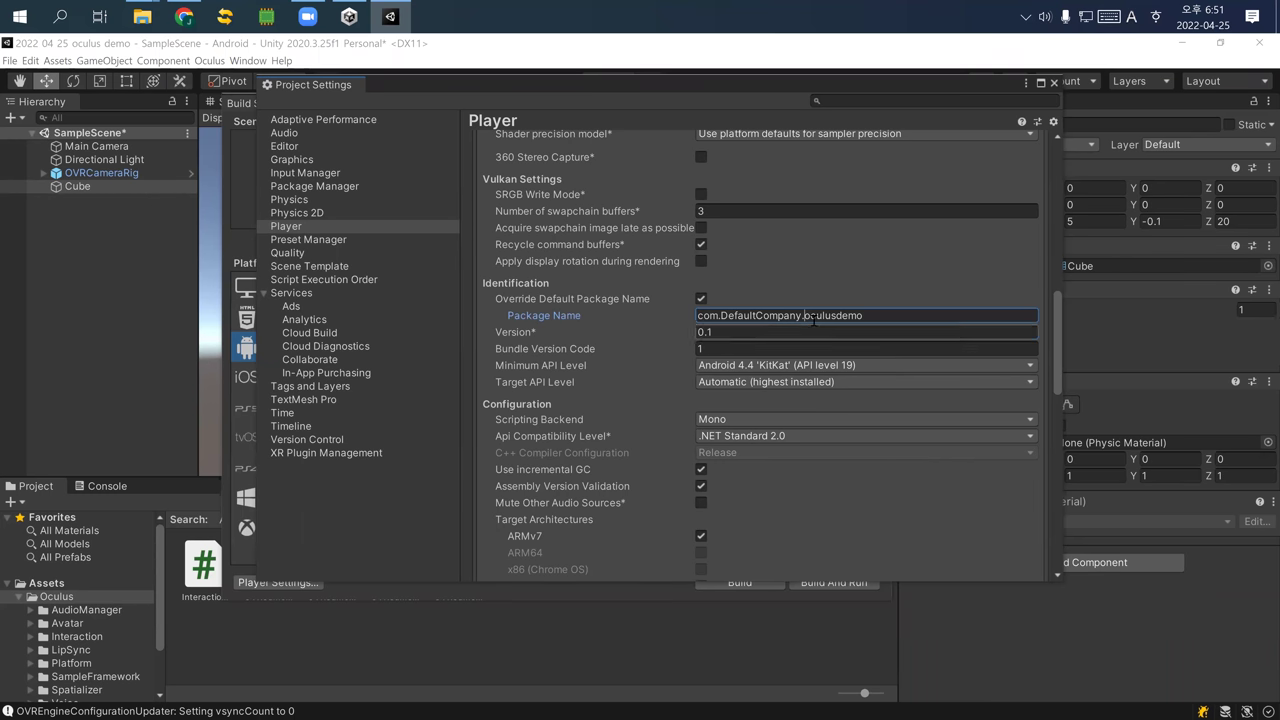
scroll(648, 431, down, 5)
scroll(618, 431, down, 15)
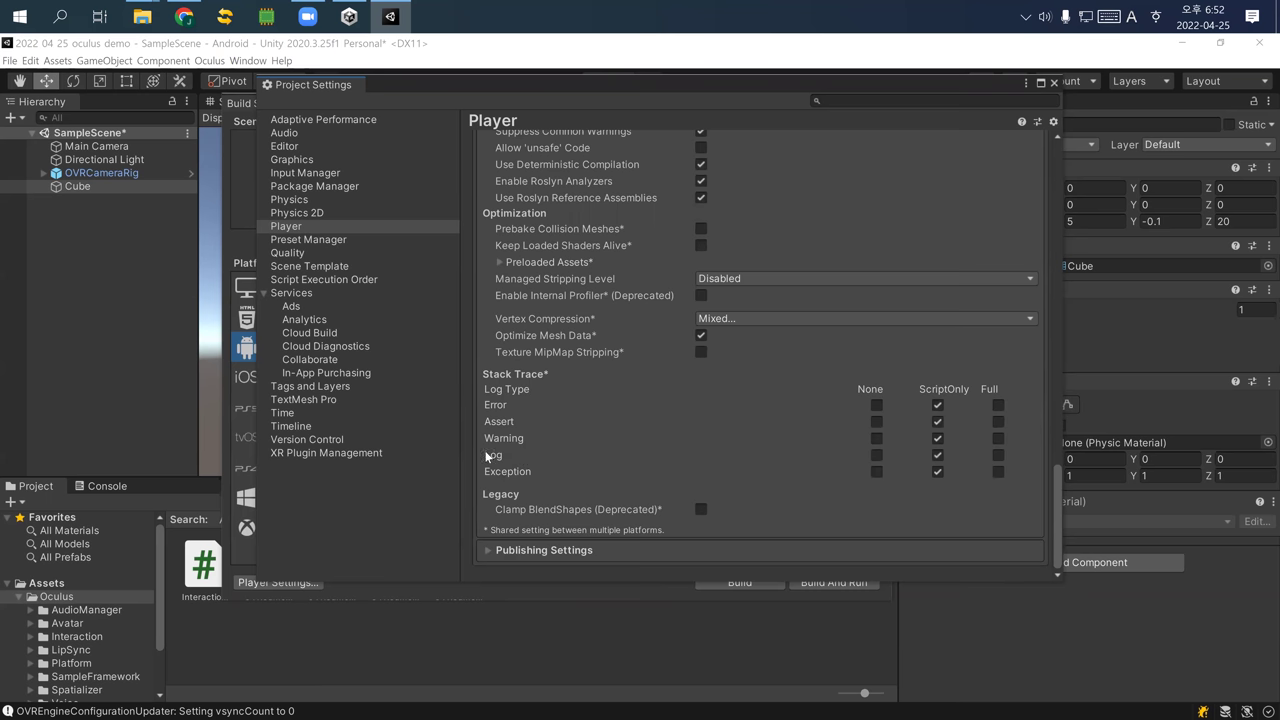
scroll(560, 390, up, 5)
Install XR Plugin Management from its Project Settings page
click(309, 455)
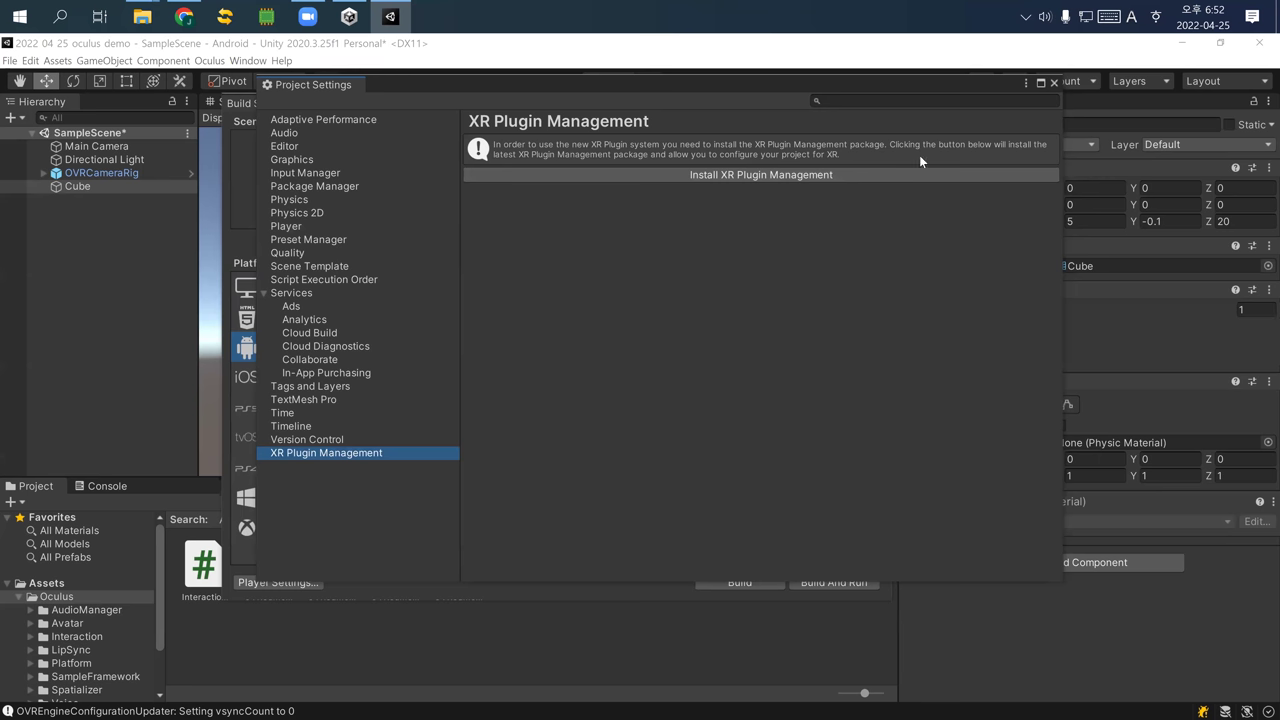
click(776, 181)
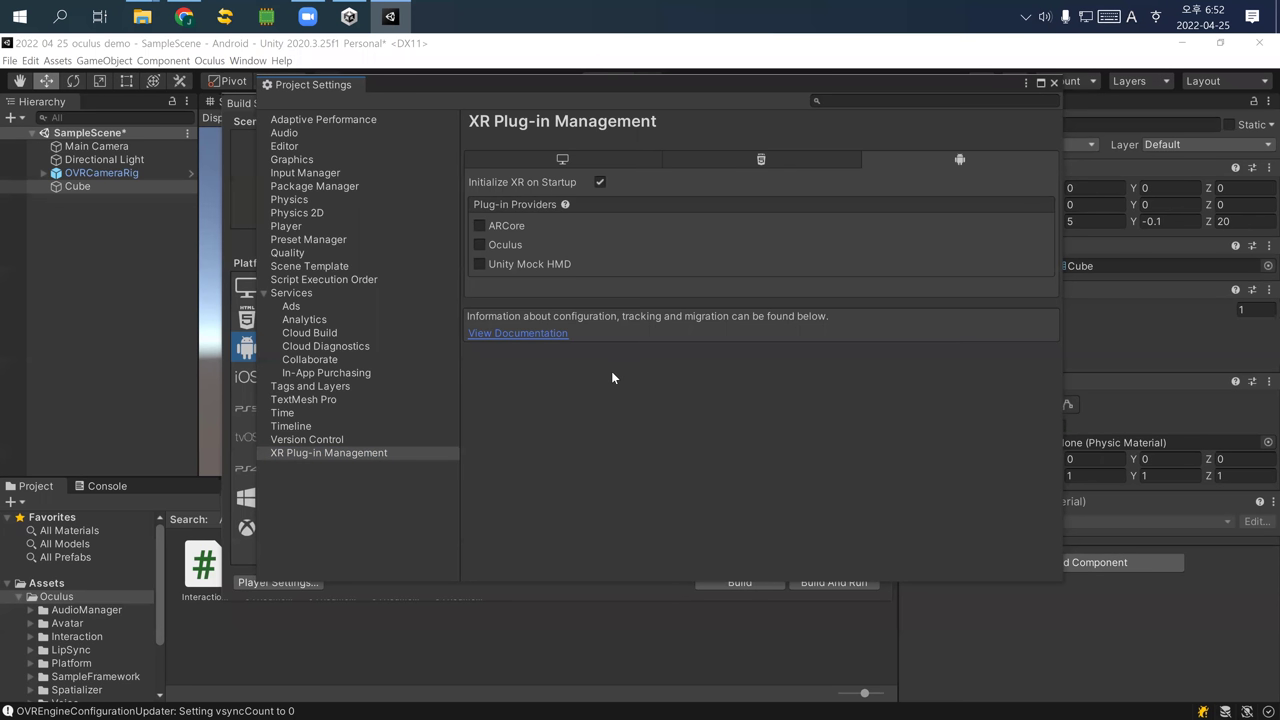
Check Oculus as the Android XR plug-in provider in XR Plug-in Management
click(478, 245)
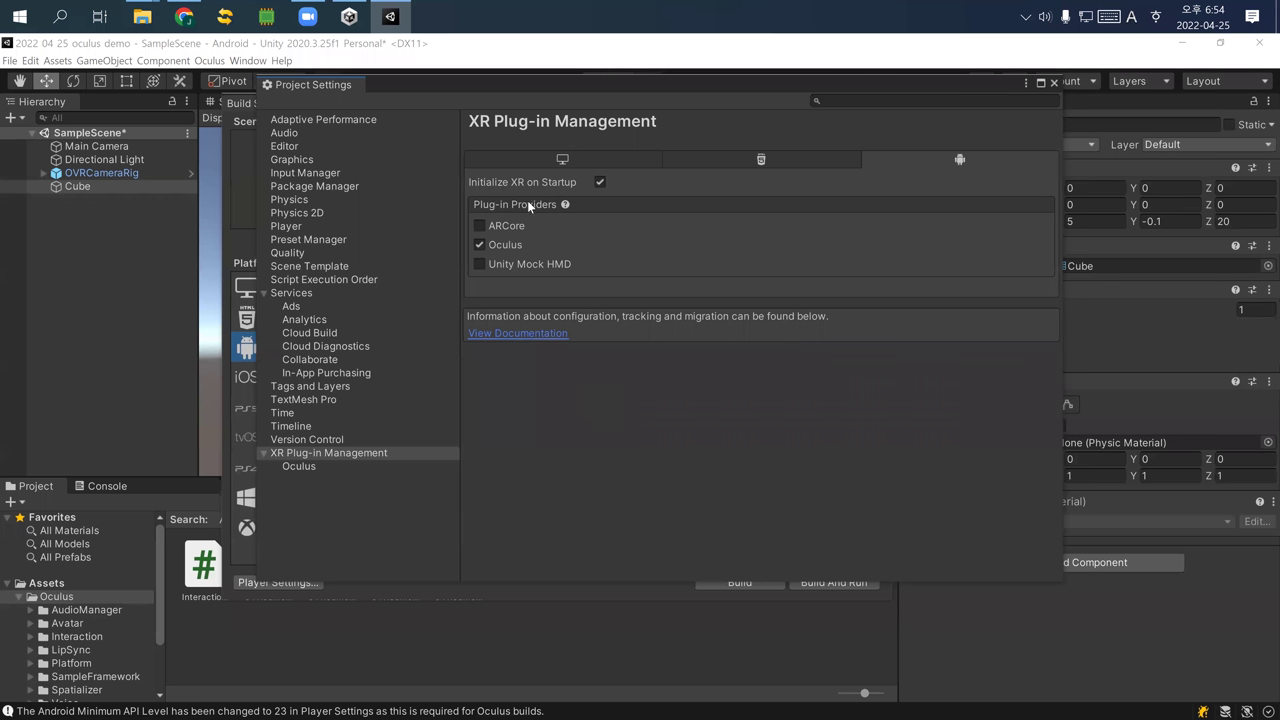
Close Project Settings and launch Build And Run for Android
click(1055, 82)
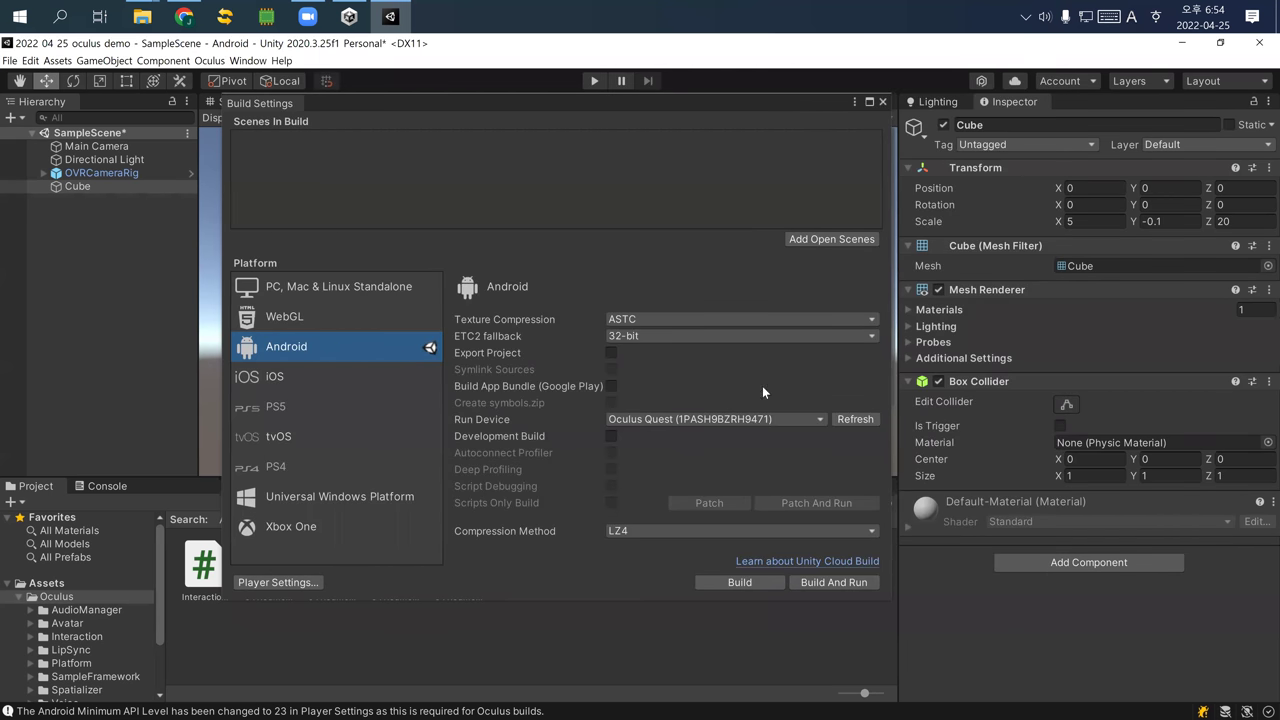
click(829, 583)
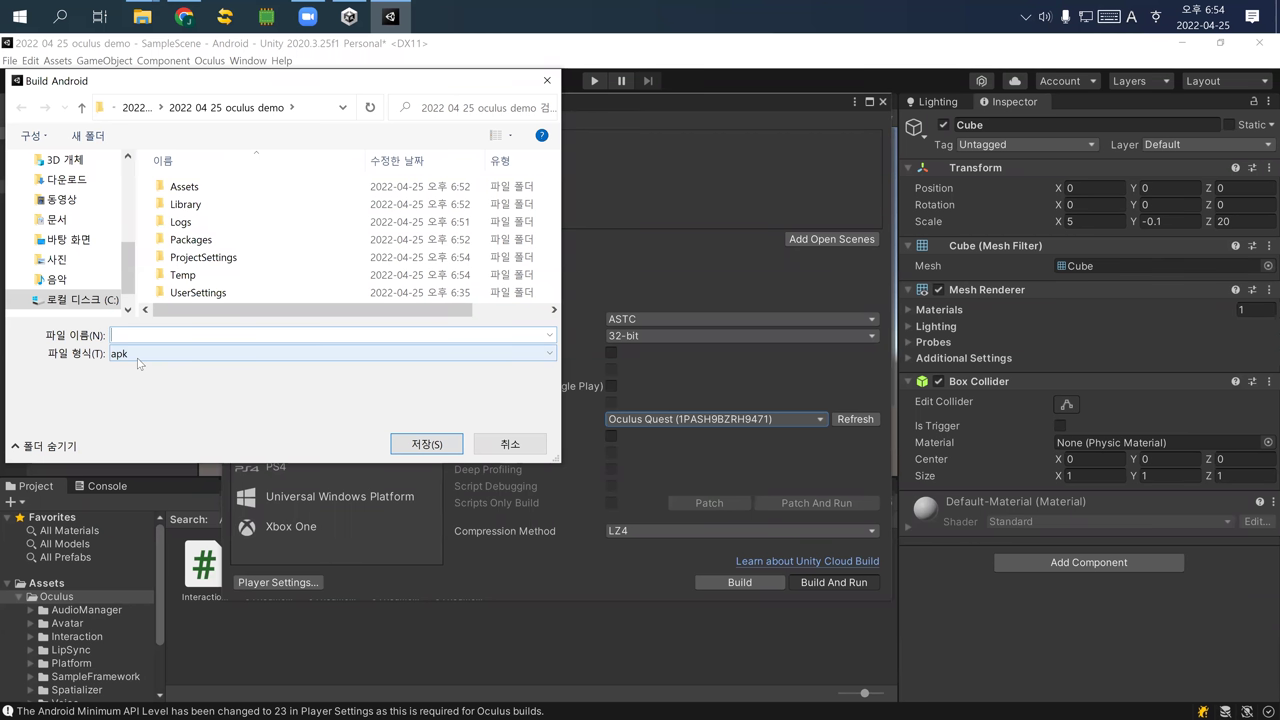
Save the apk as 'test', build it onto the Oculus Quest, and show the Console log
text(tr)
key(BackSpace)
text(est)
click(424, 444)
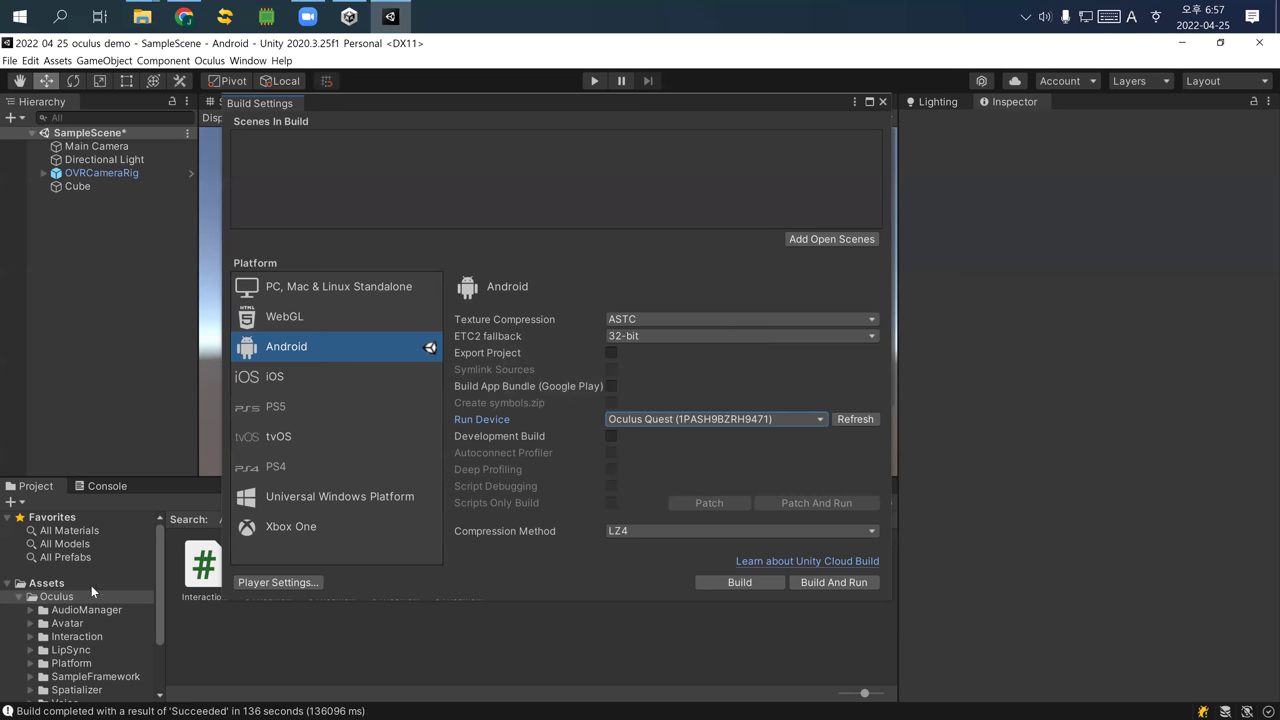
click(118, 485)
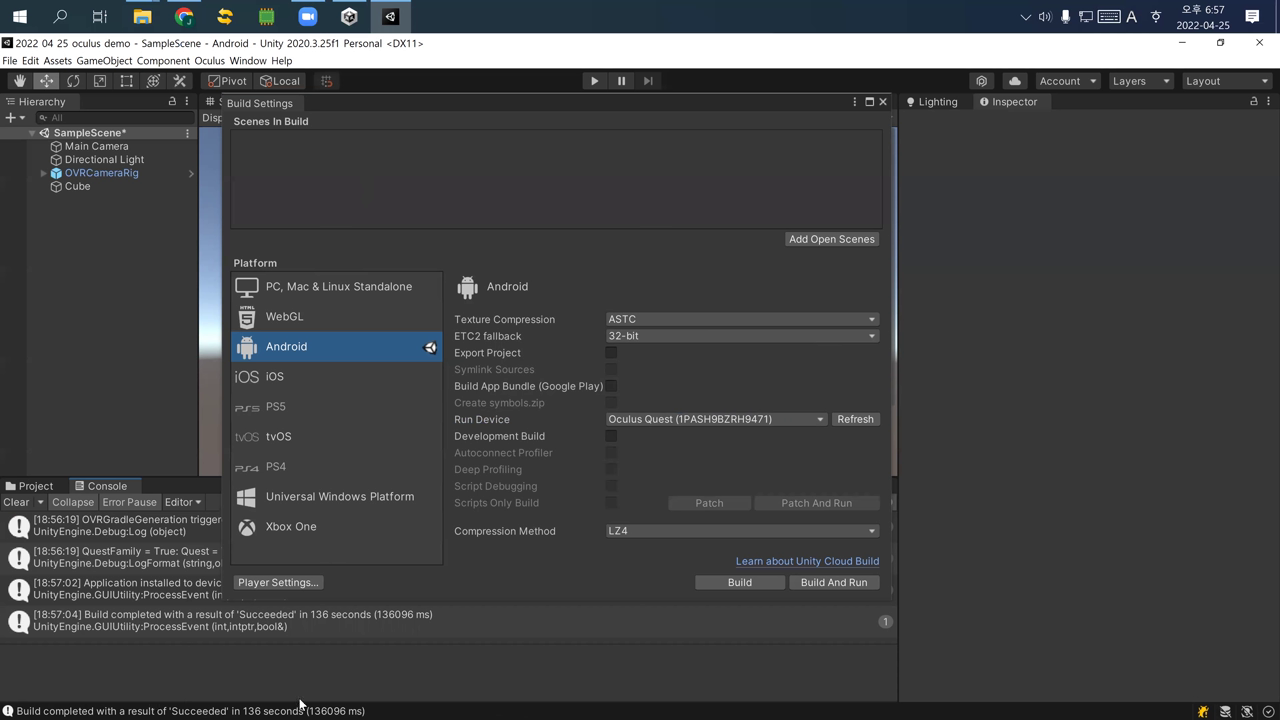
Close the Build Settings window and dismiss the menu that opened
click(882, 102)
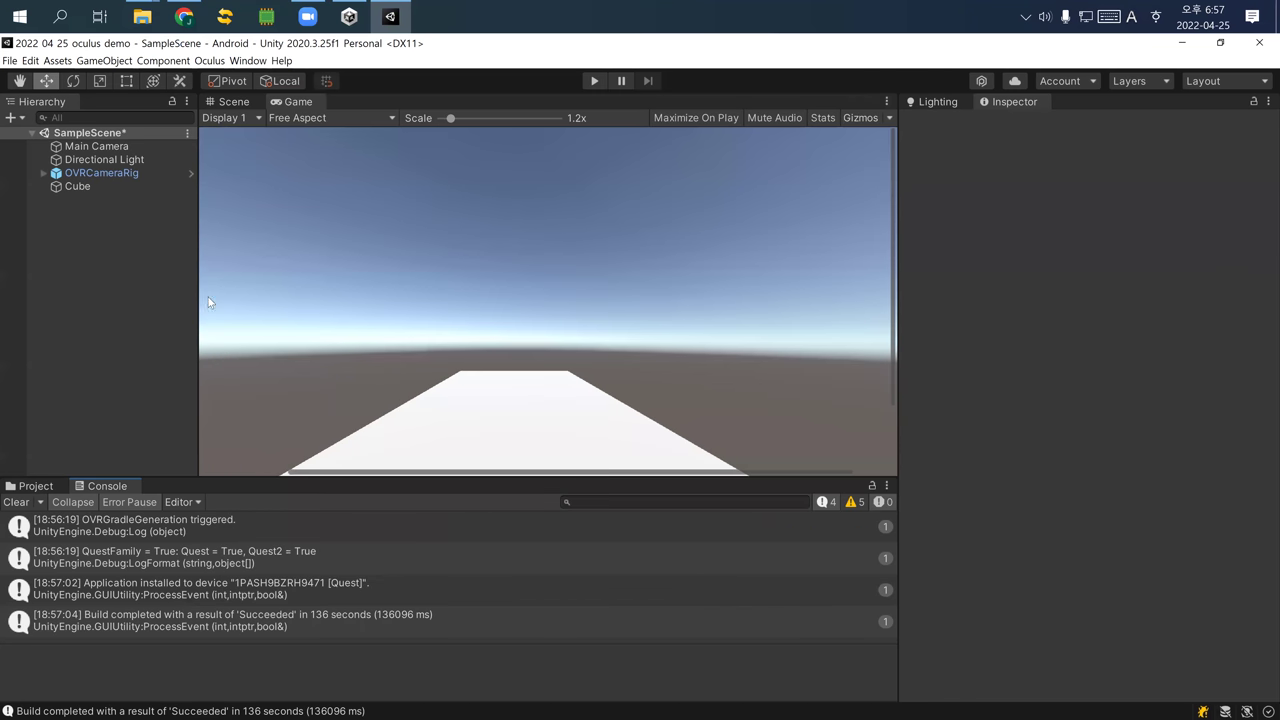
click(9, 61)
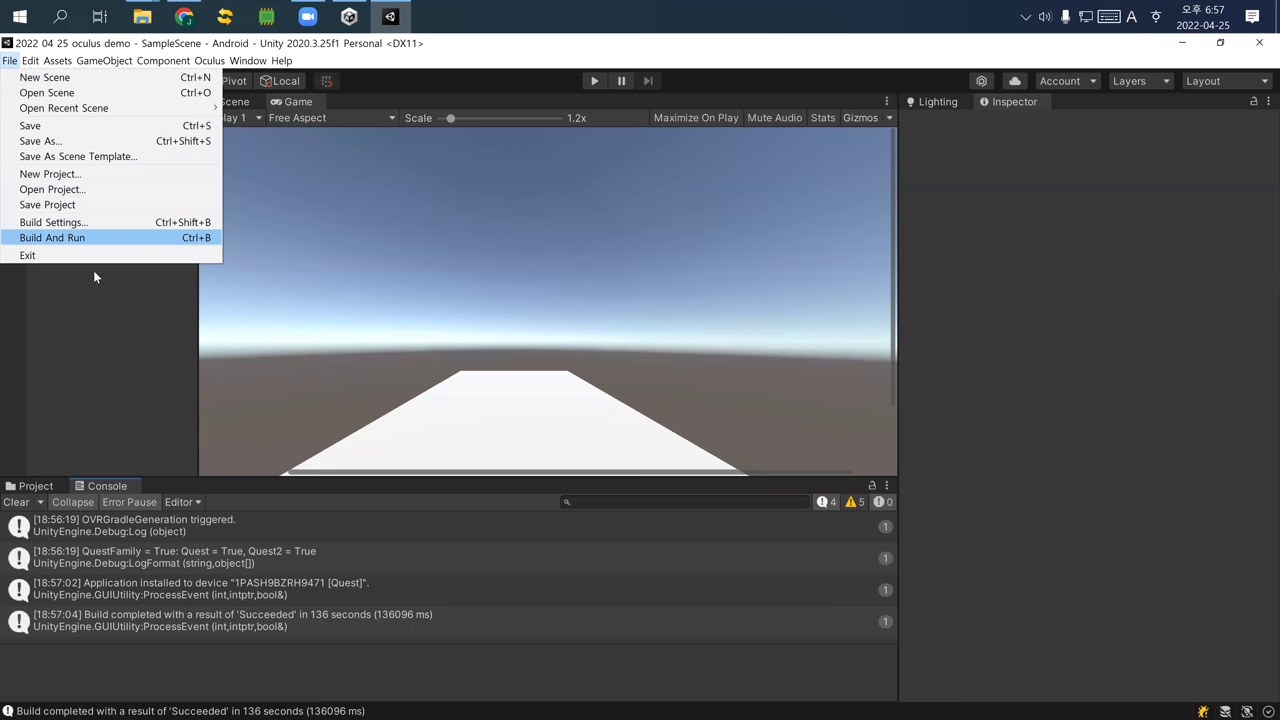
click(71, 355)
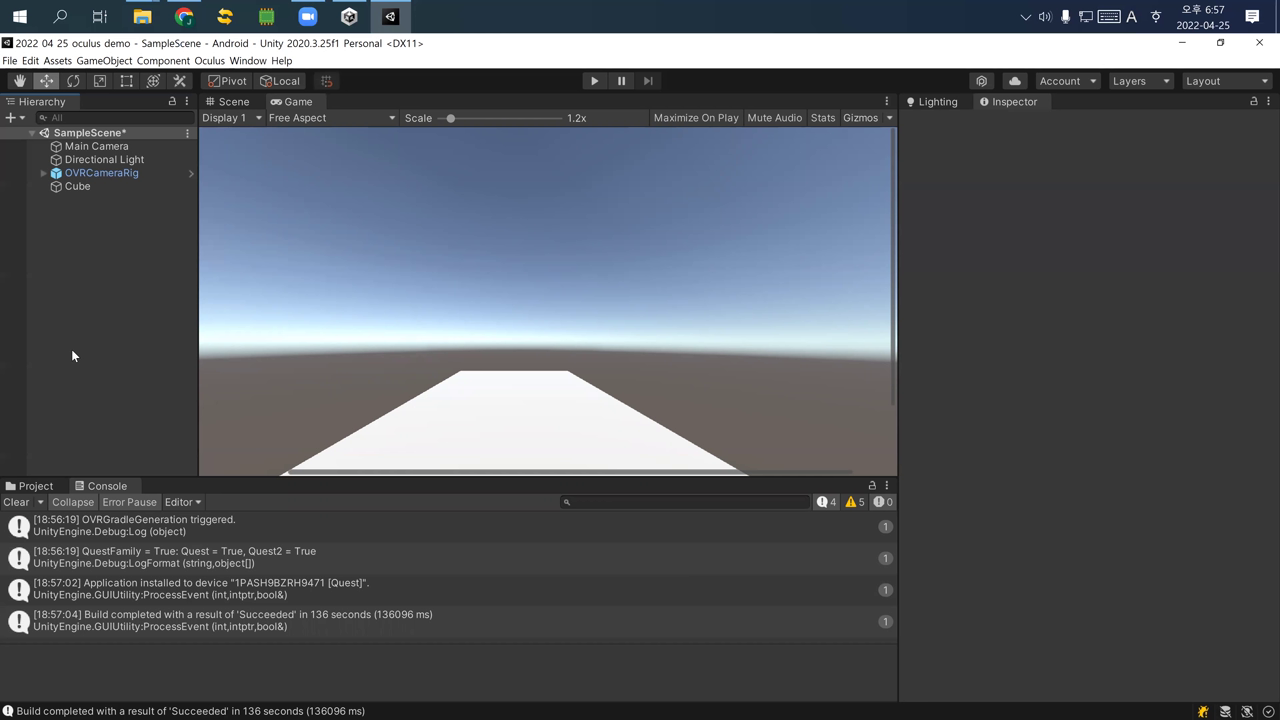
Rename the flat Cube object to Floor
right_click(78, 186)
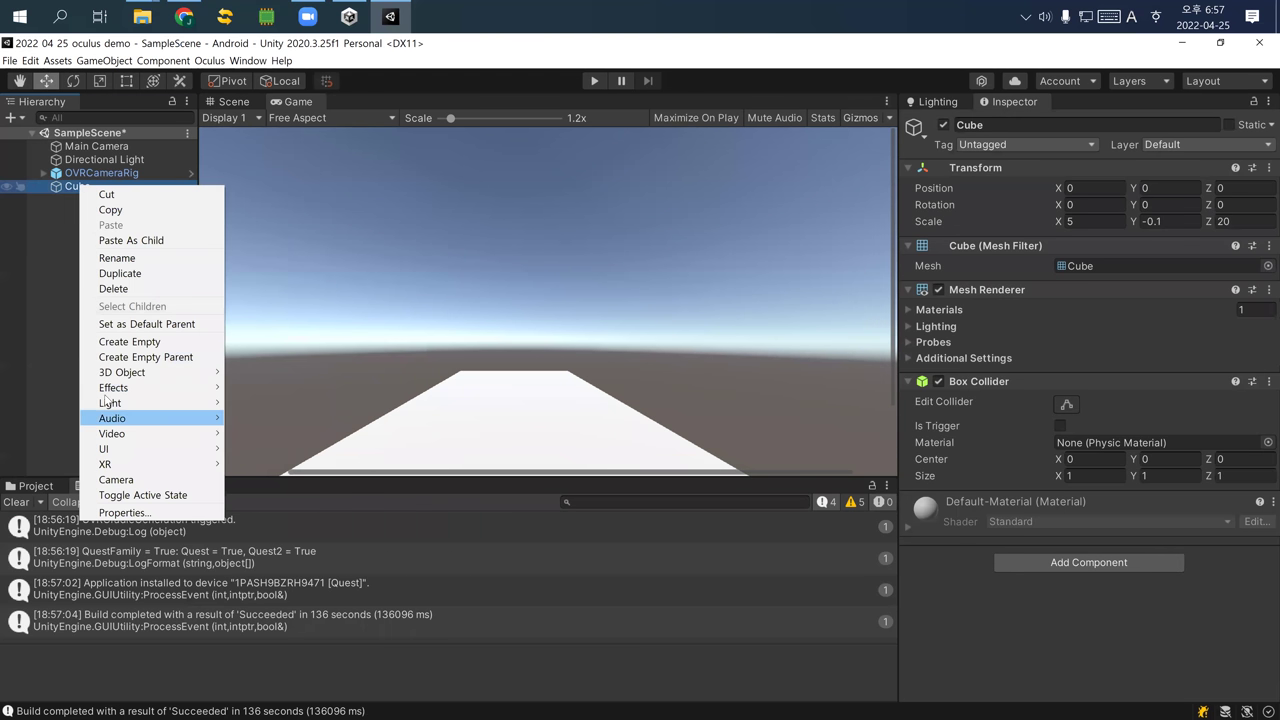
click(1010, 126)
key(Home)
text(Floor)
key(Return)
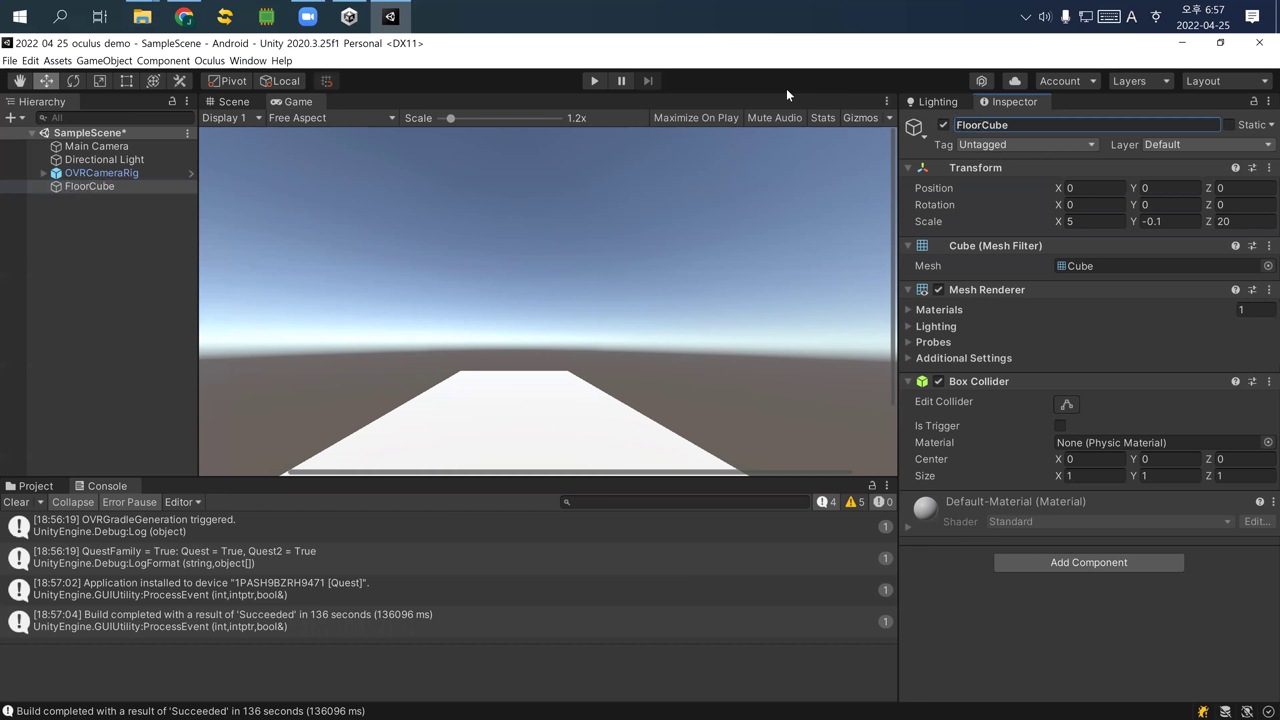
click(1066, 128)
click(1066, 131)
key(BackSpace)
key(BackSpace)
key(BackSpace)
key(BackSpace)
click(90, 245)
Add a new cube and set its X and Y position to 0
right_click(93, 246)
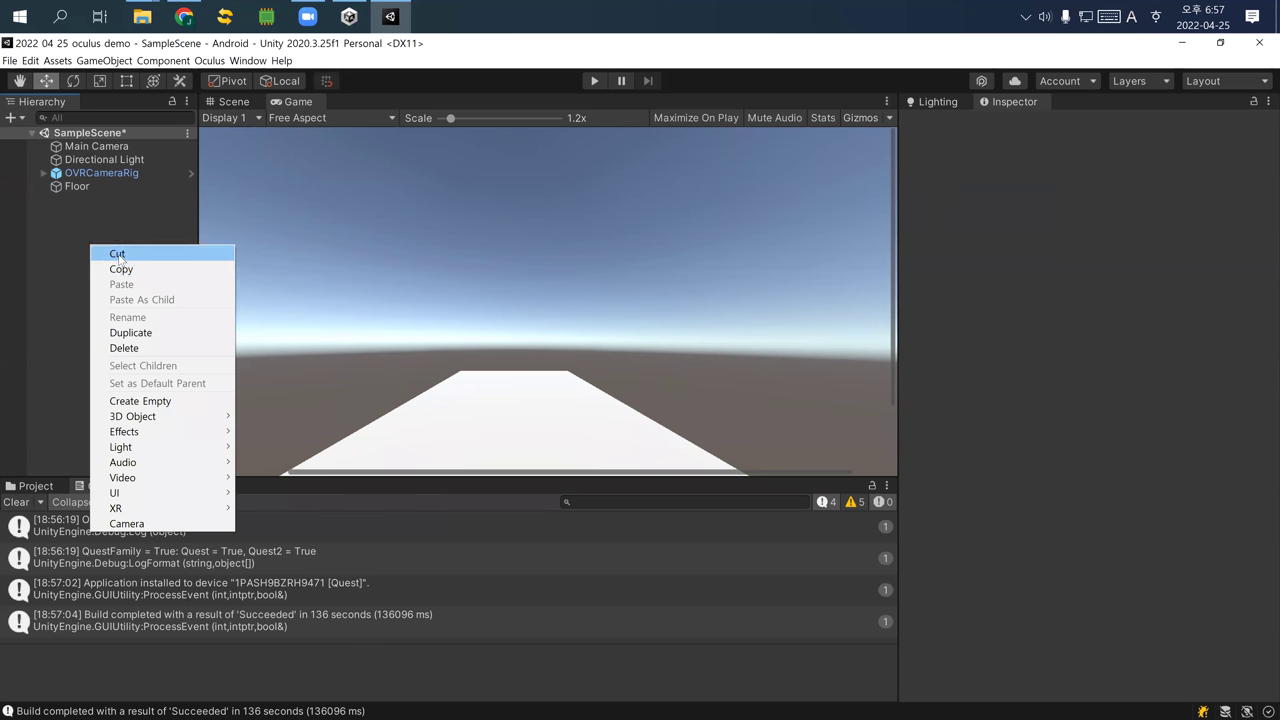
mouse_move(200, 418)
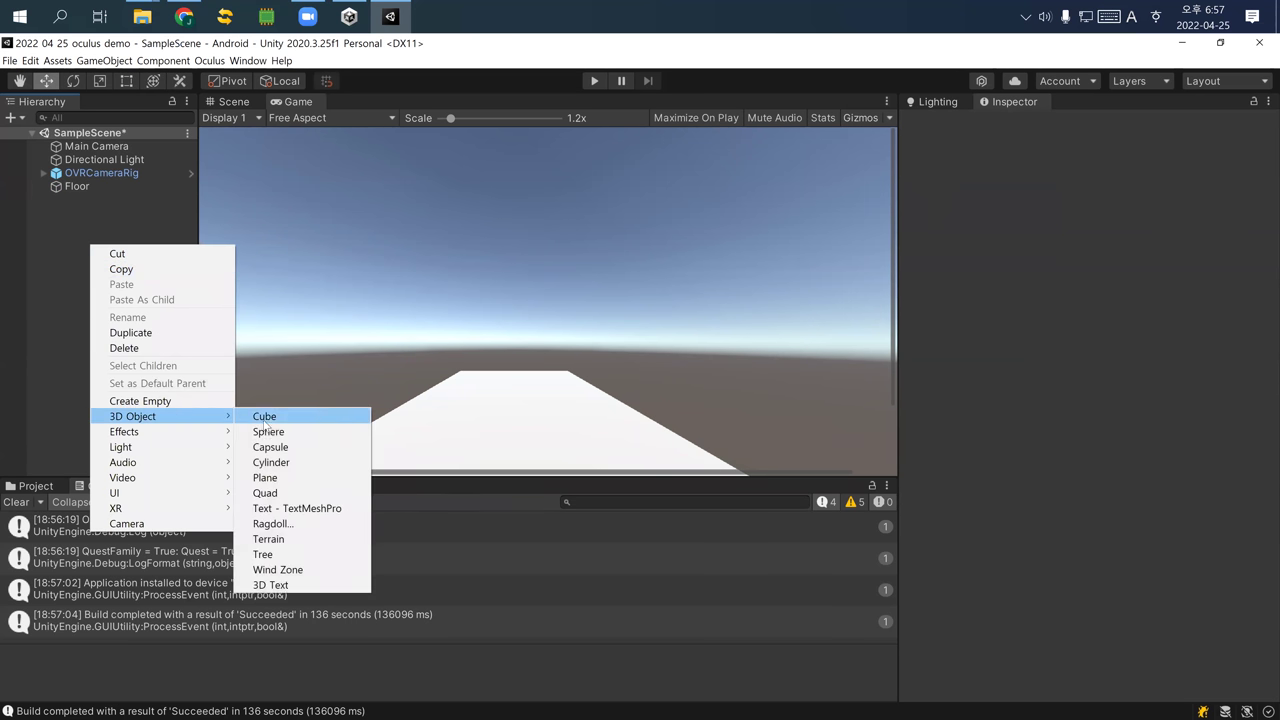
click(265, 418)
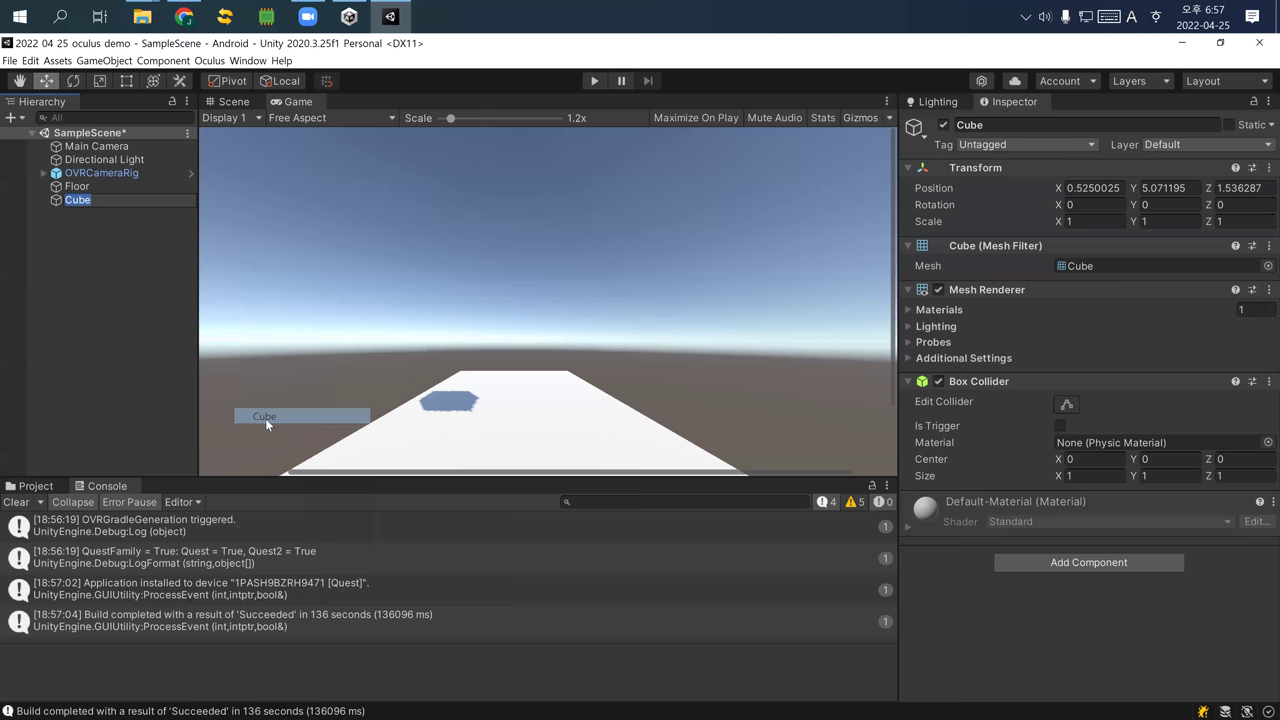
click(1093, 188)
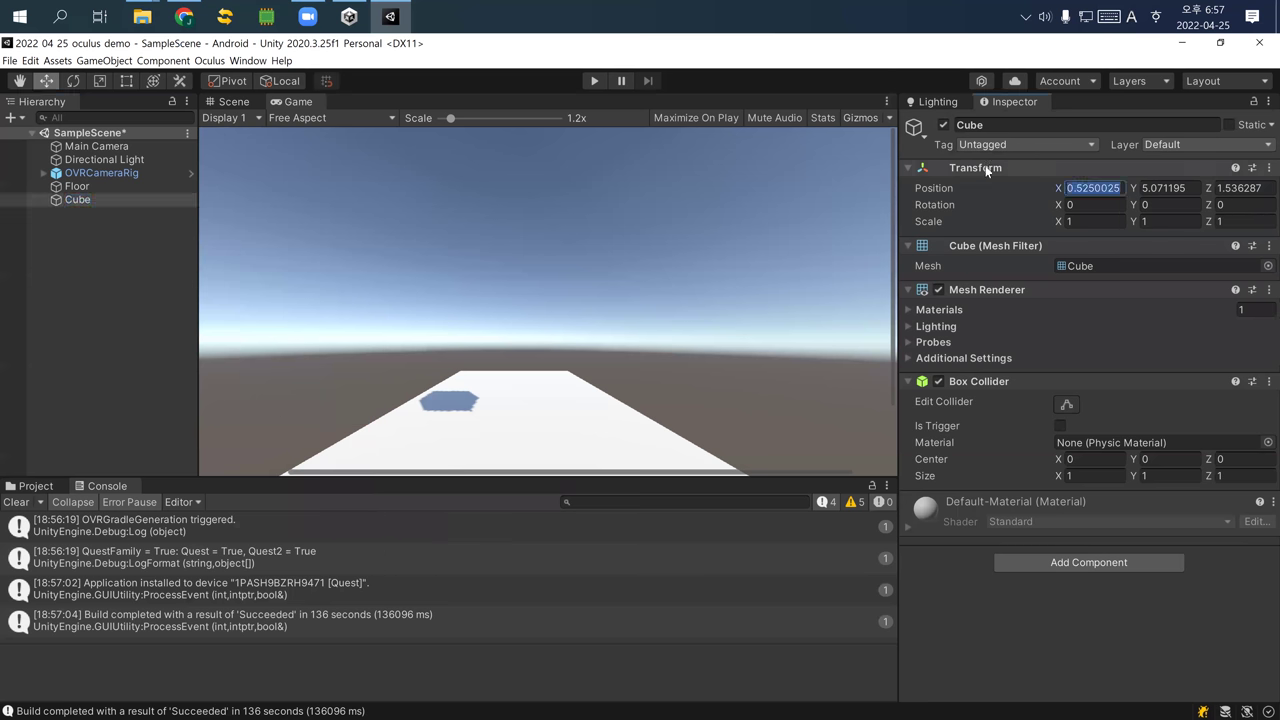
text(0)
key(Tab)
text(0)
key(Tab)
text(0)
key(Tab)
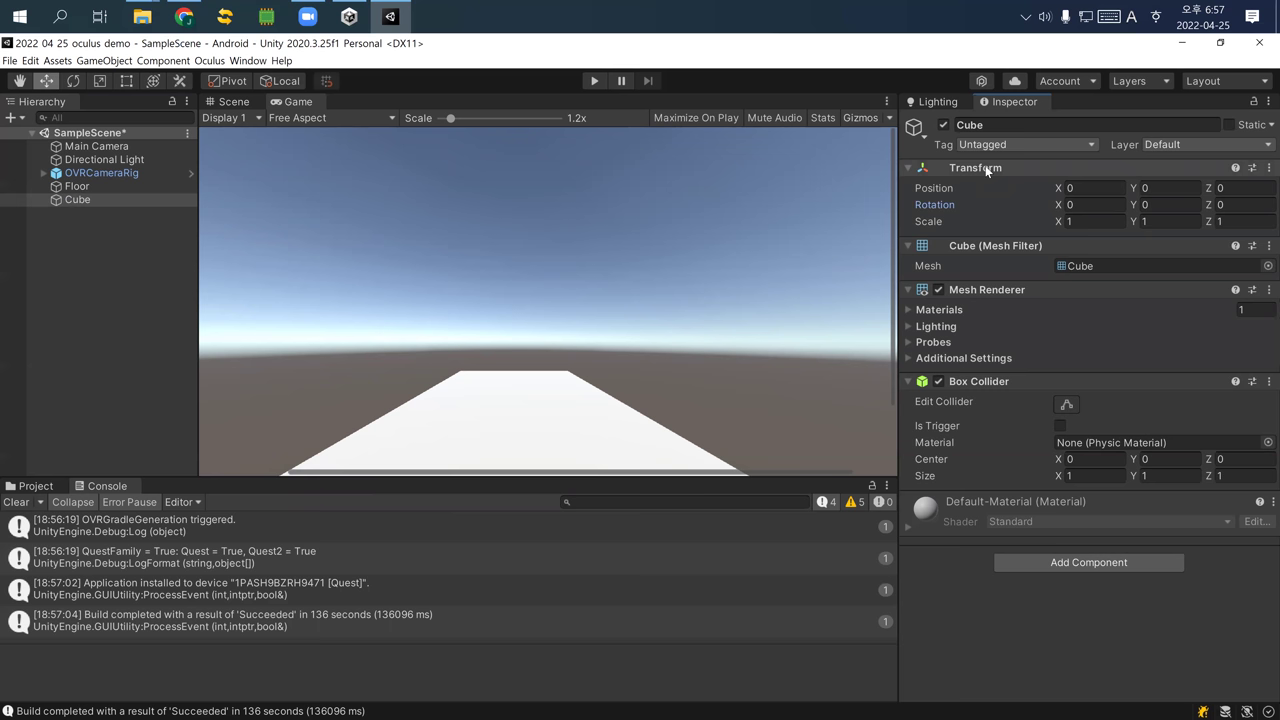
Raise the cube's Y position to 0.5 so it rests on the floor
click(240, 103)
scroll(566, 393, up, 2)
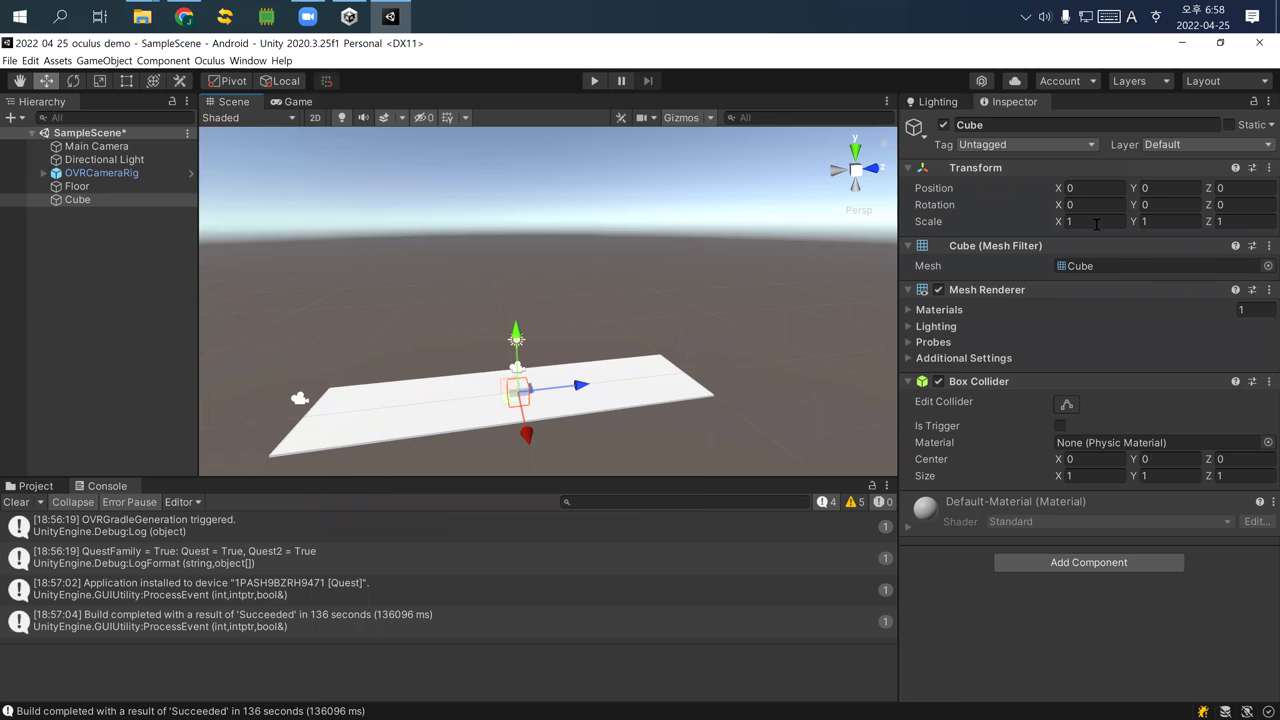
click(1150, 189)
text(0.5)
key(Tab)
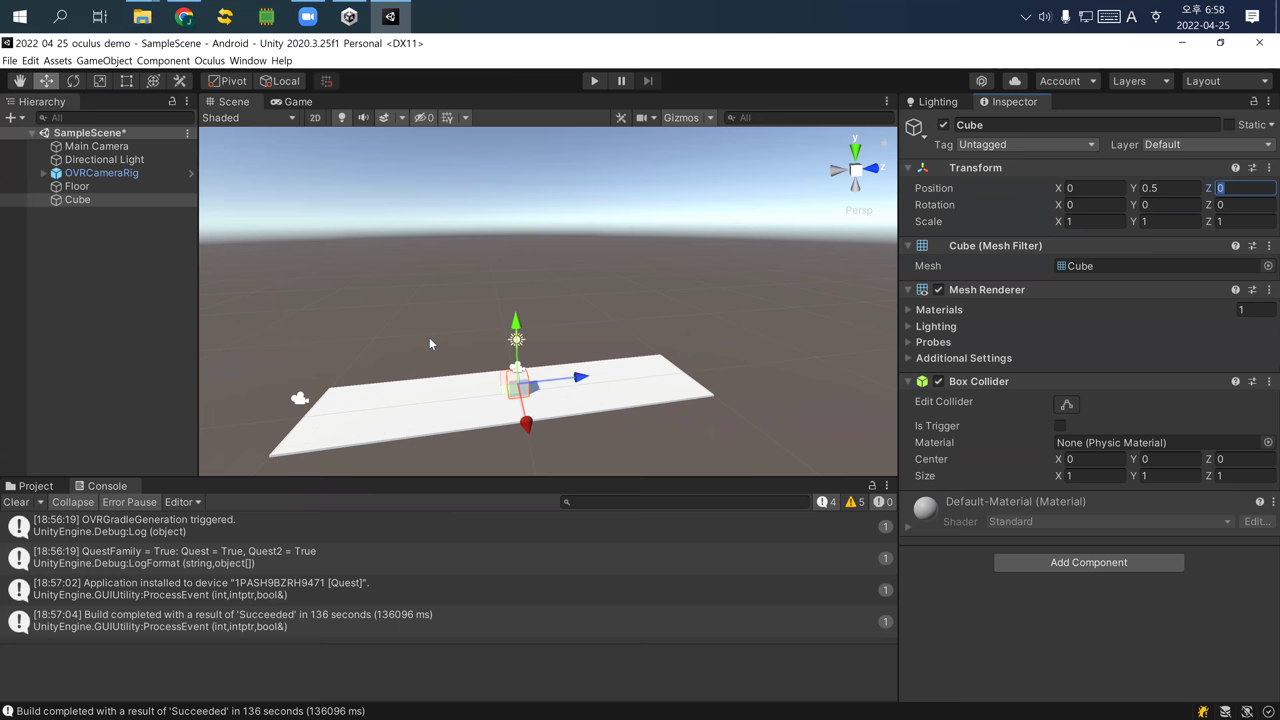
click(429, 343)
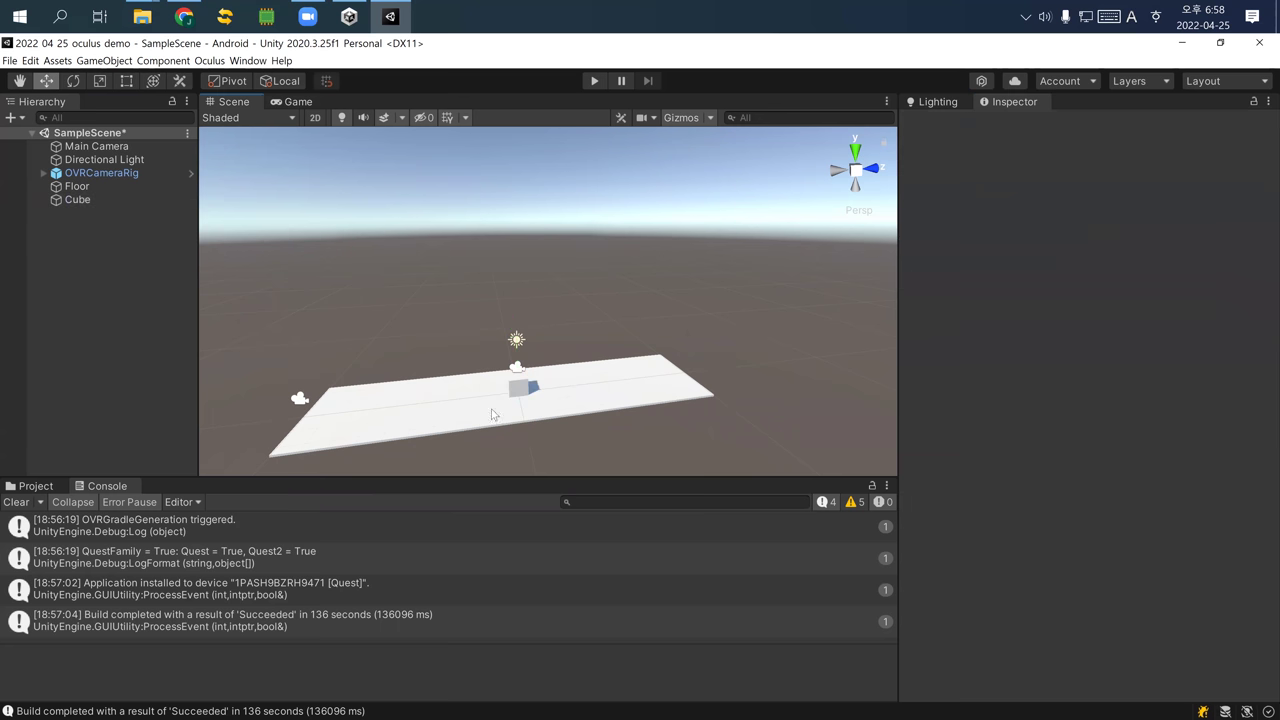
Delete the Main Camera and move the OVRCameraRig back to Z -4.69
click(124, 147)
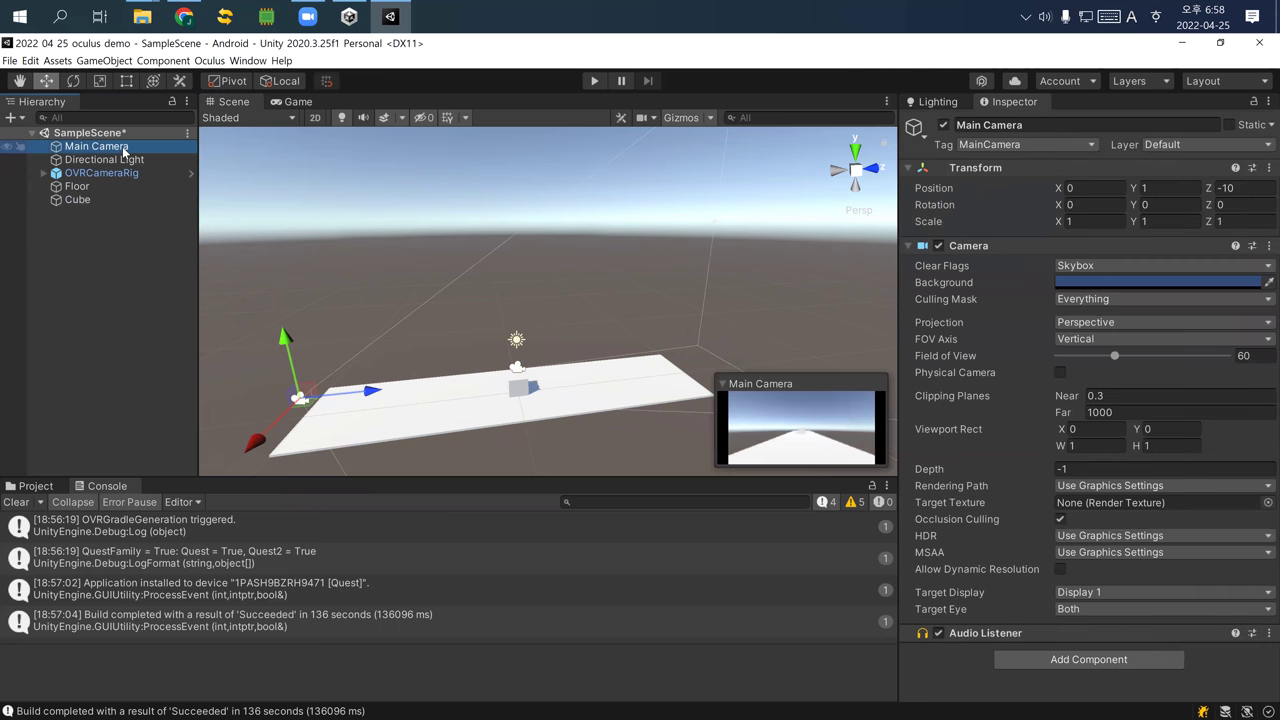
key(Delete)
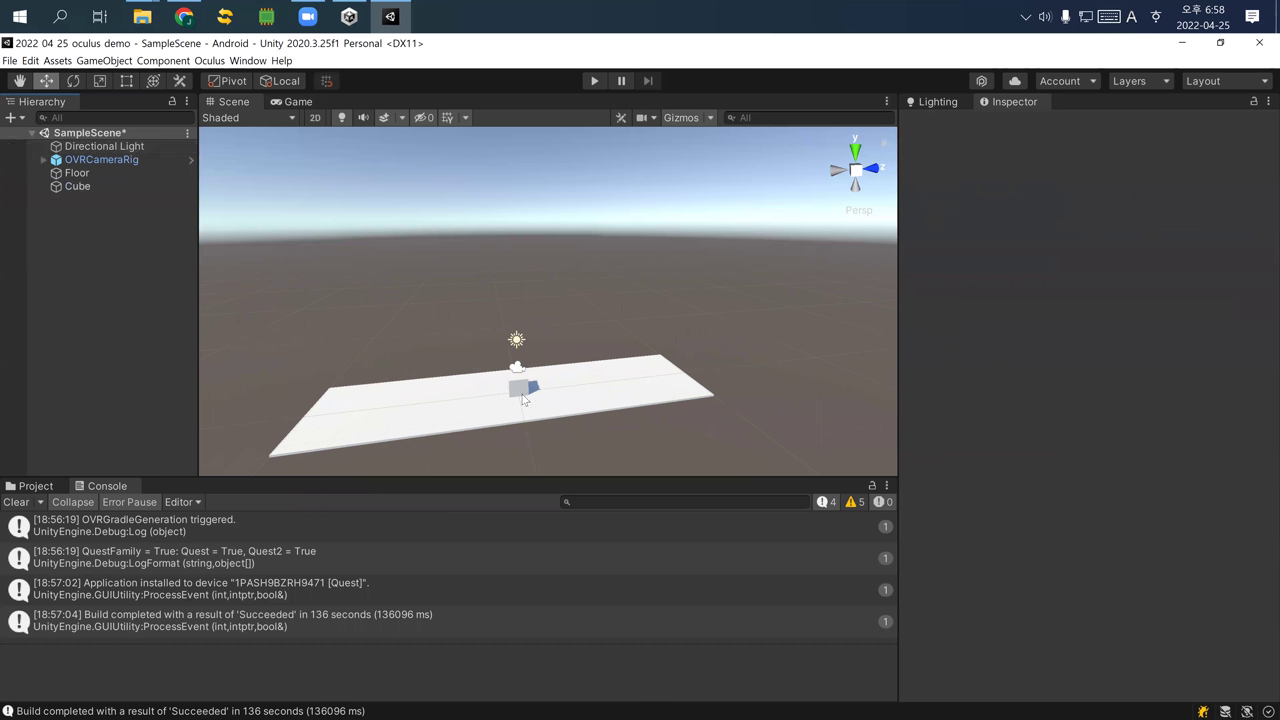
click(101, 162)
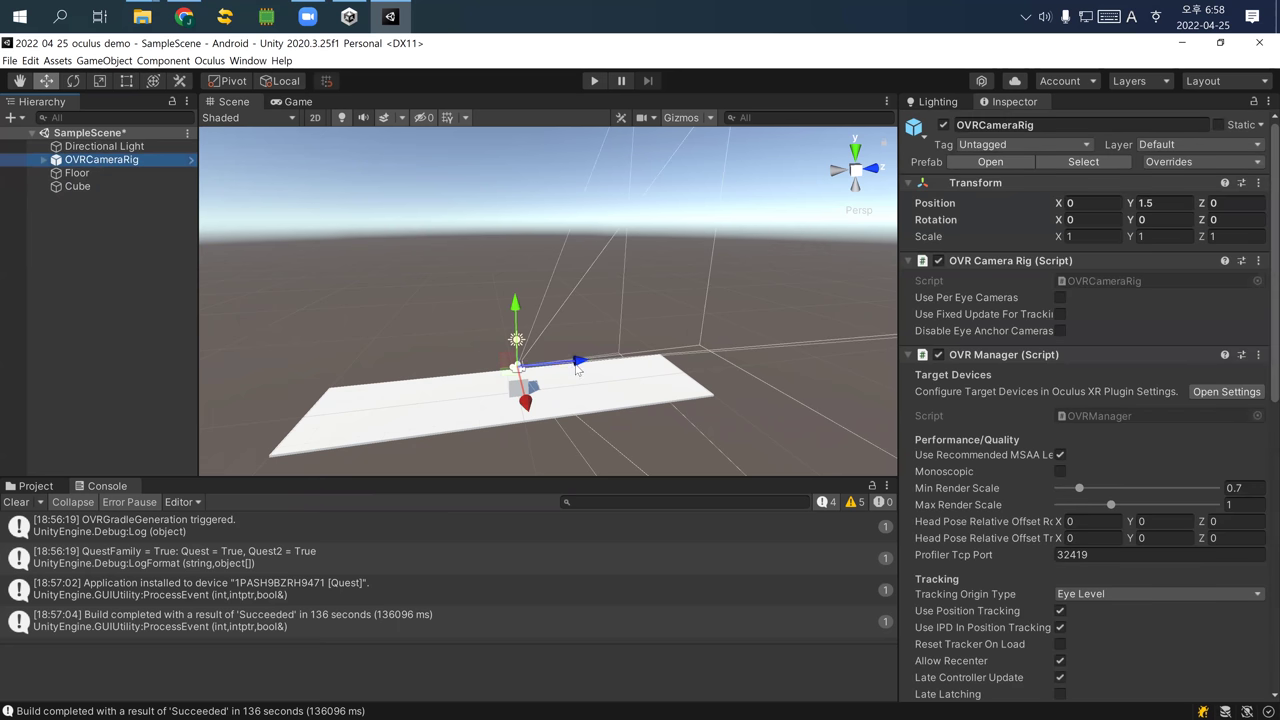
drag(577, 368, 481, 364)
click(297, 102)
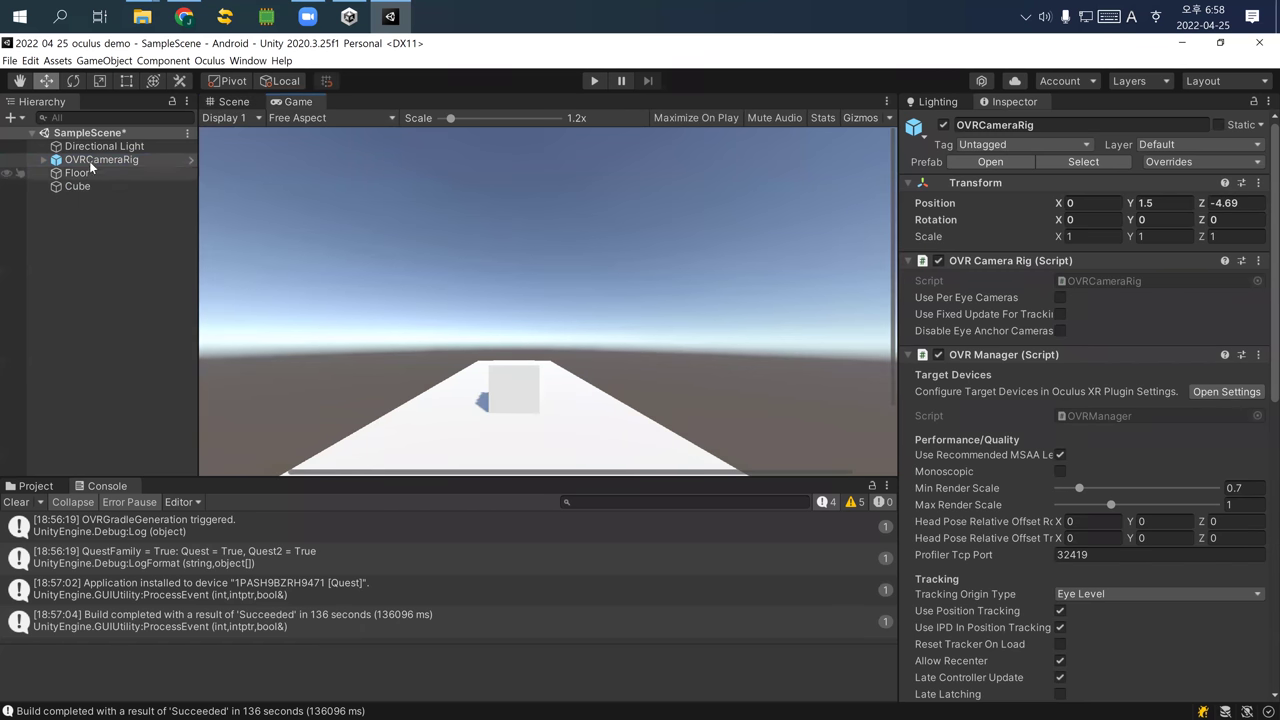
Rename the new cube to Table
click(78, 184)
right_click(78, 184)
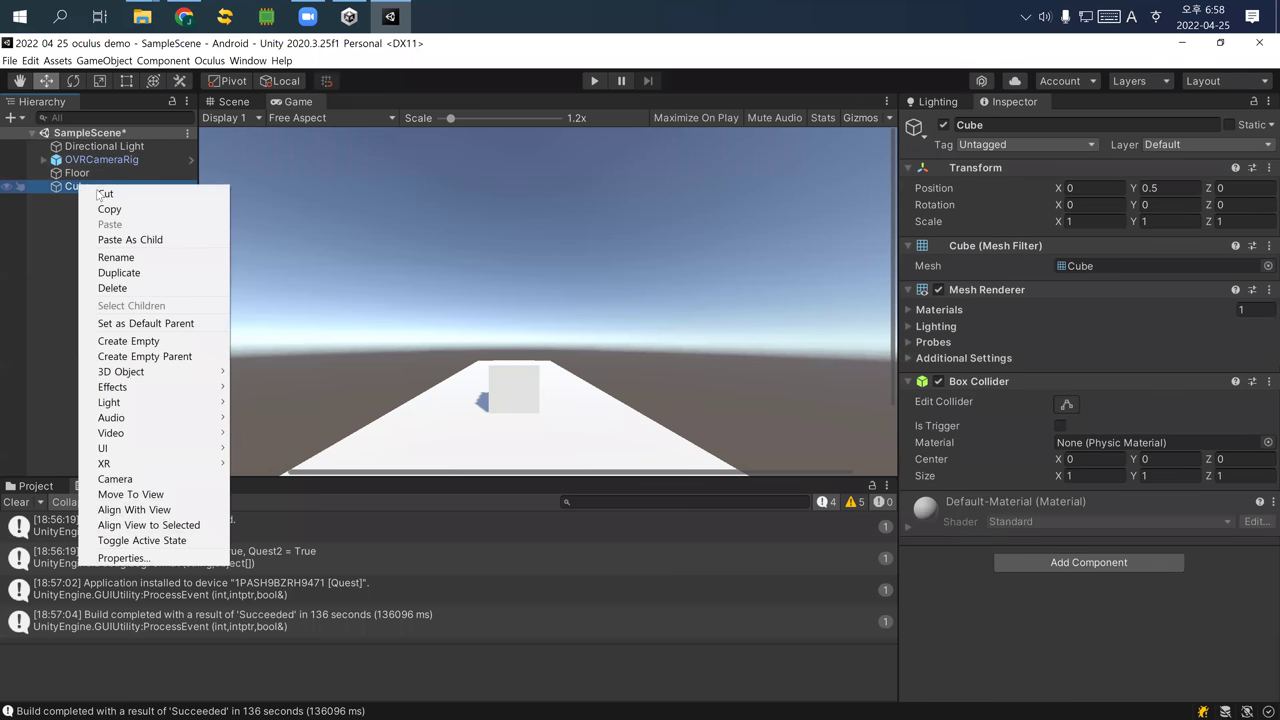
click(987, 124)
text(Table)
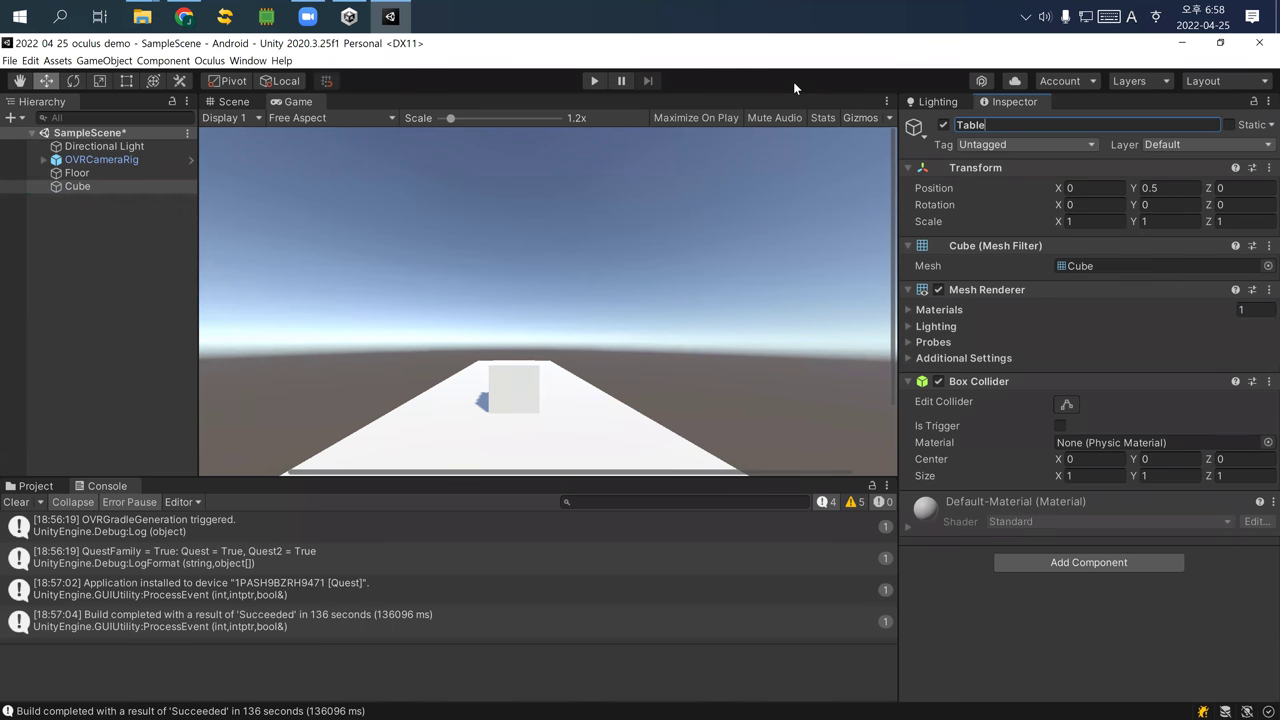
click(92, 275)
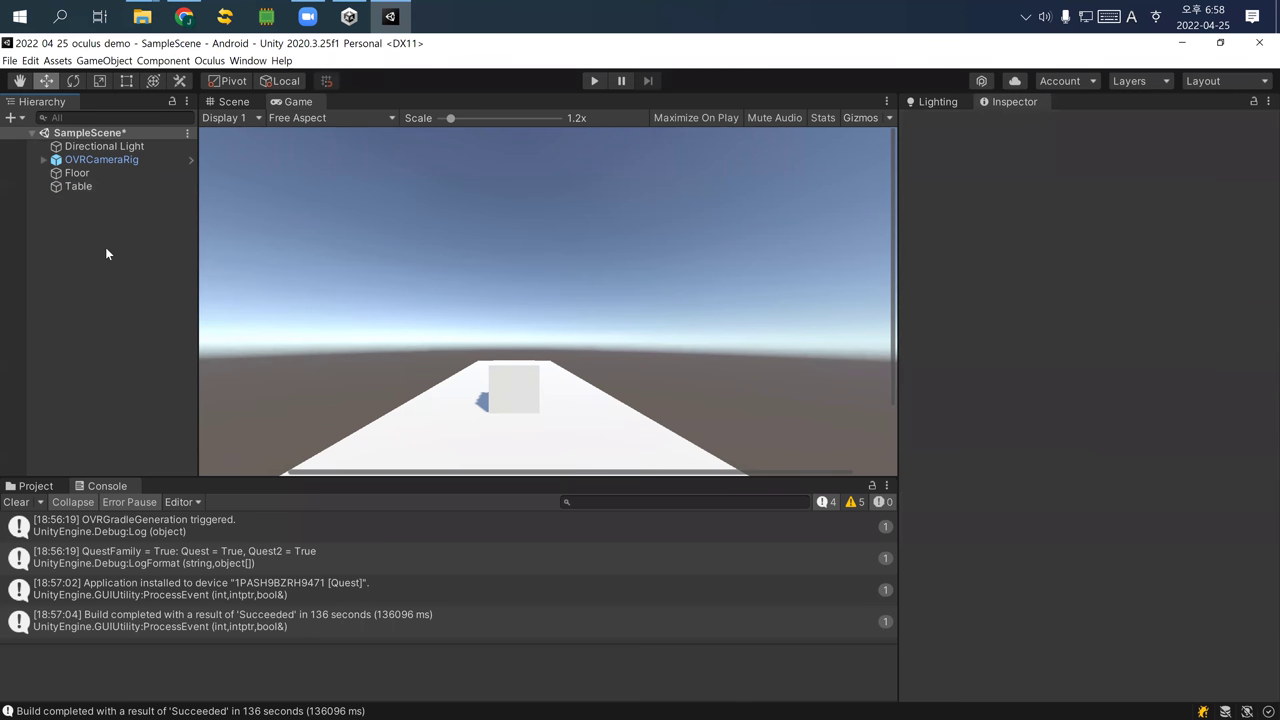
right_click(106, 250)
Add a sphere and set its X and Y position to 0
mouse_move(173, 425)
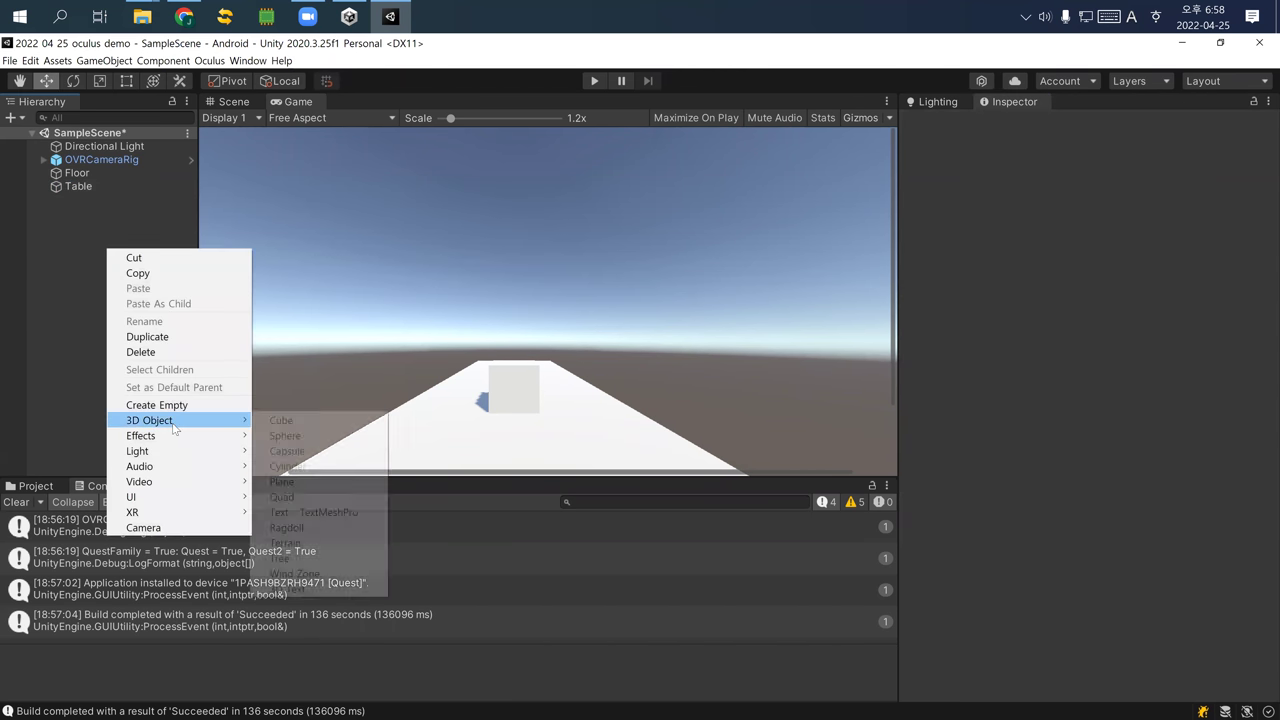
click(305, 436)
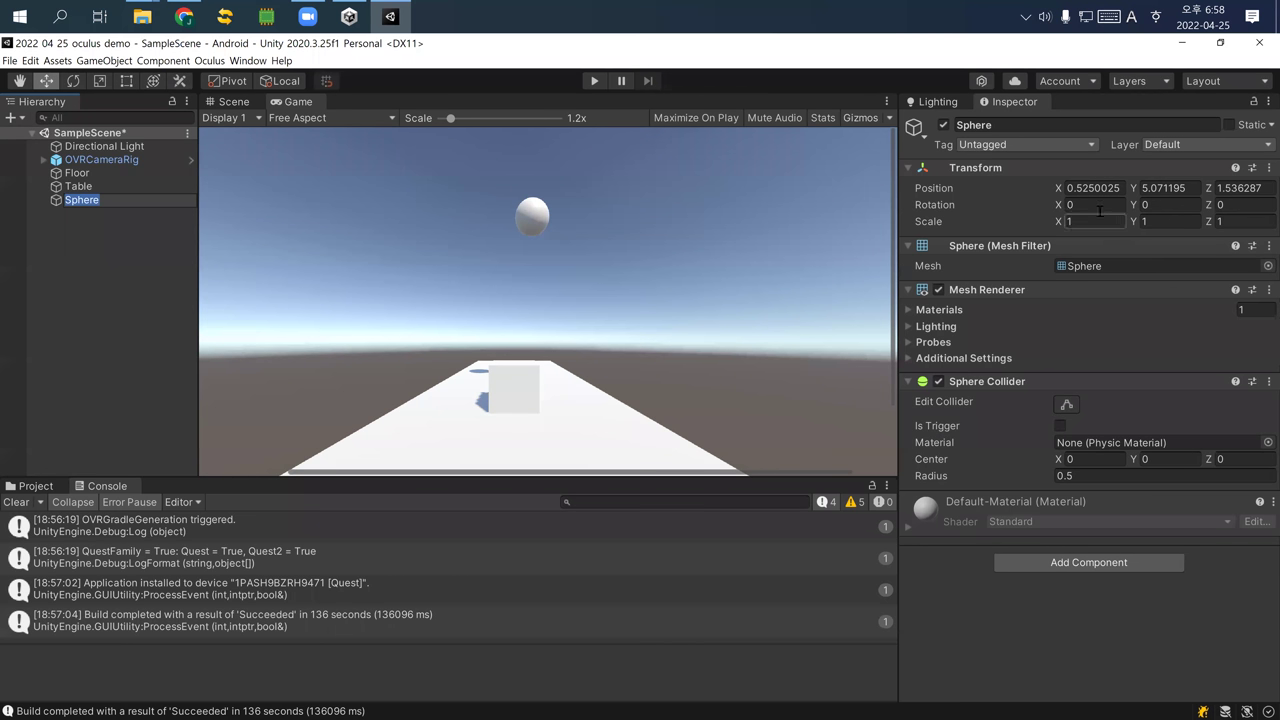
click(1072, 188)
text(0)
key(Tab)
text(0)
key(Tab)
text(0)
key(Return)
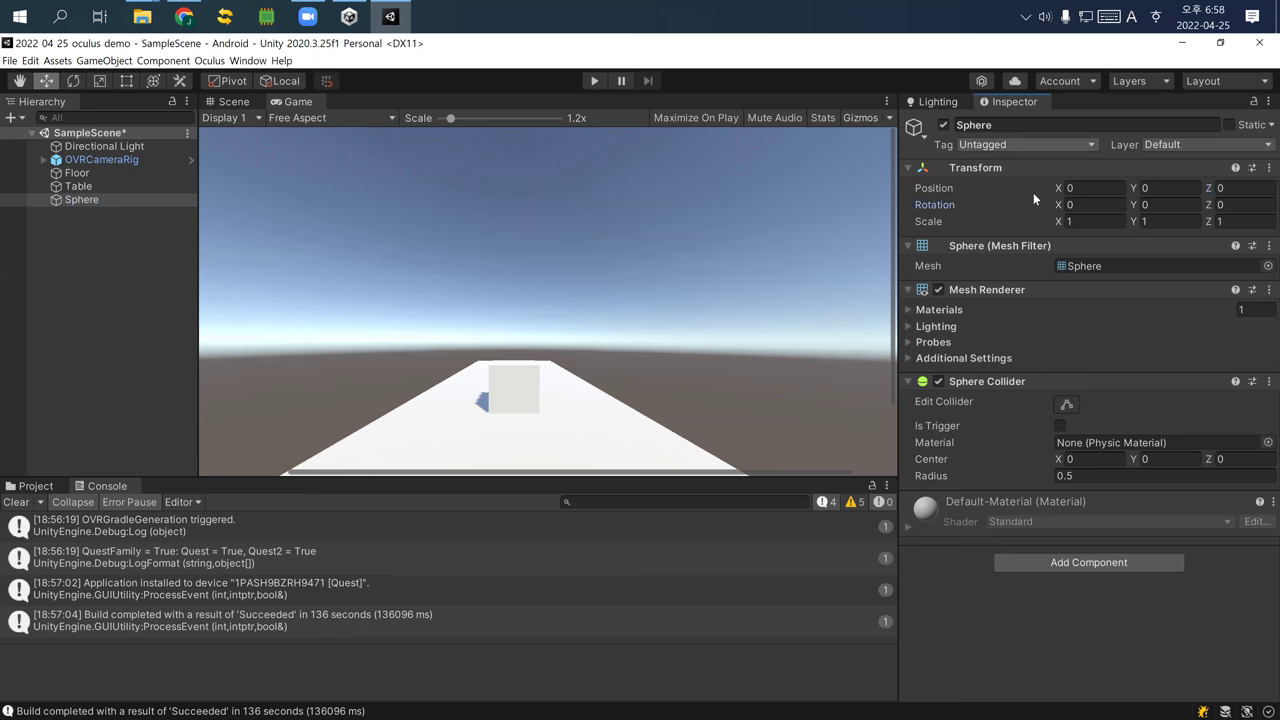
Scale the sphere to 0.3 and raise its Y position to 1.2
key(Tab)
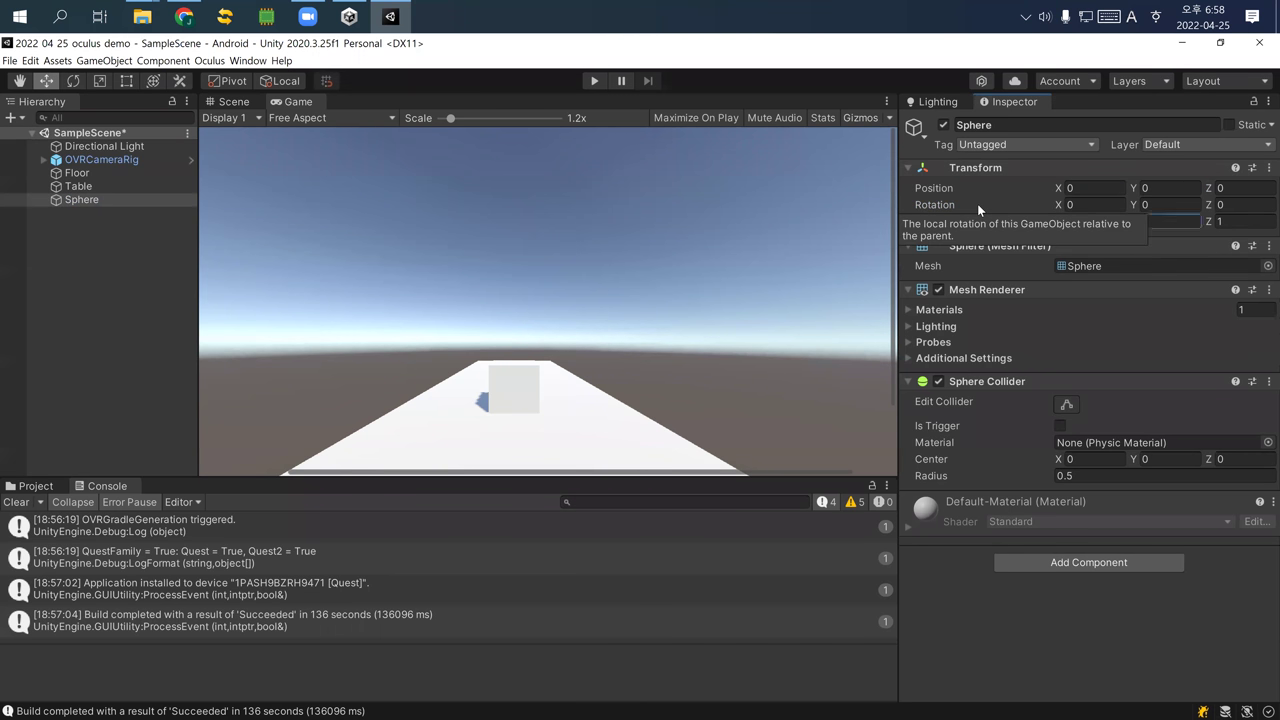
text(0.3)
key(Tab)
text(0.3)
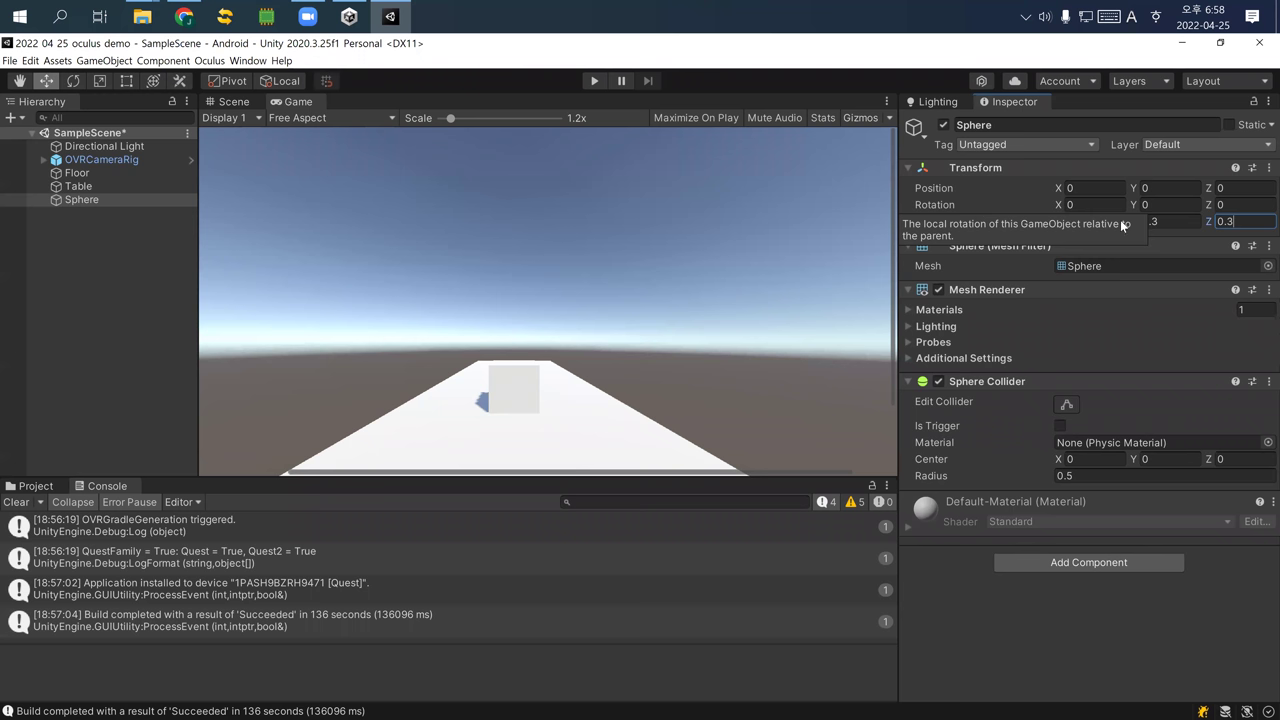
click(1162, 189)
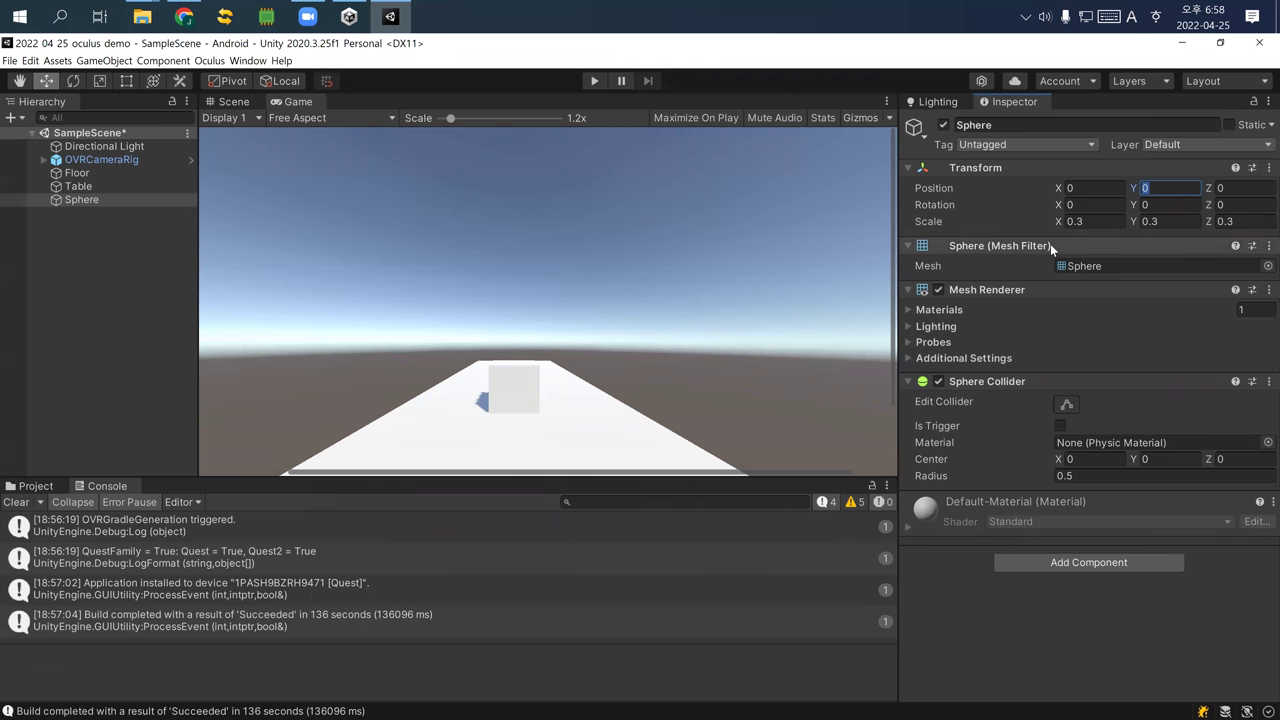
text(1.25)
key(BackSpace)
click(1253, 189)
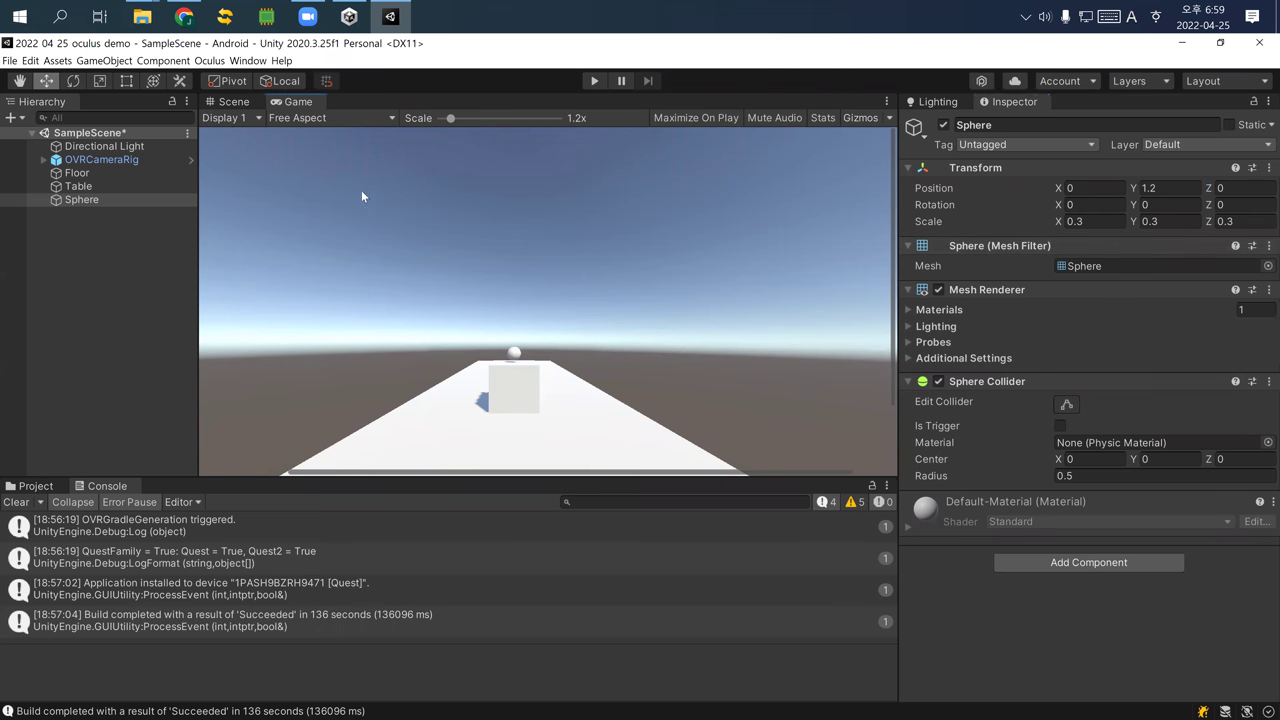
Zoom and pan the Scene view to a close-up of the sphere above the table
click(236, 102)
scroll(432, 358, up, 5)
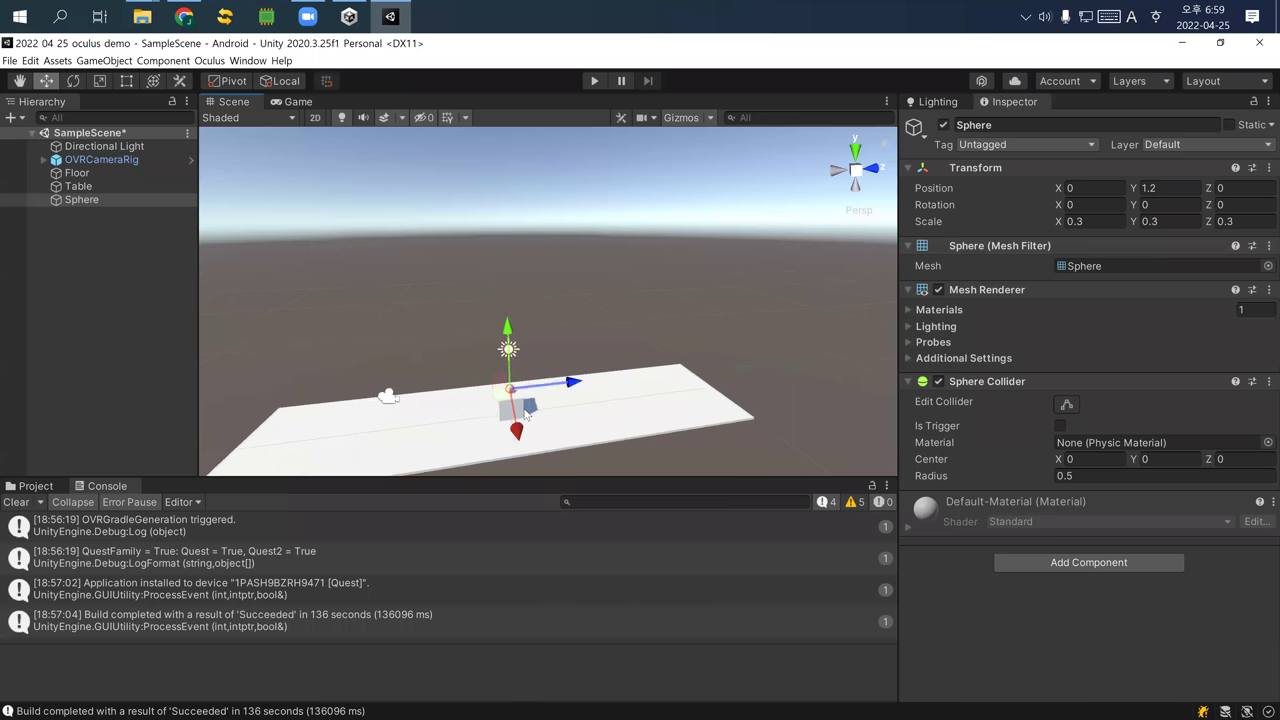
middle_drag(432, 358, 469, 232)
scroll(427, 279, up, 5)
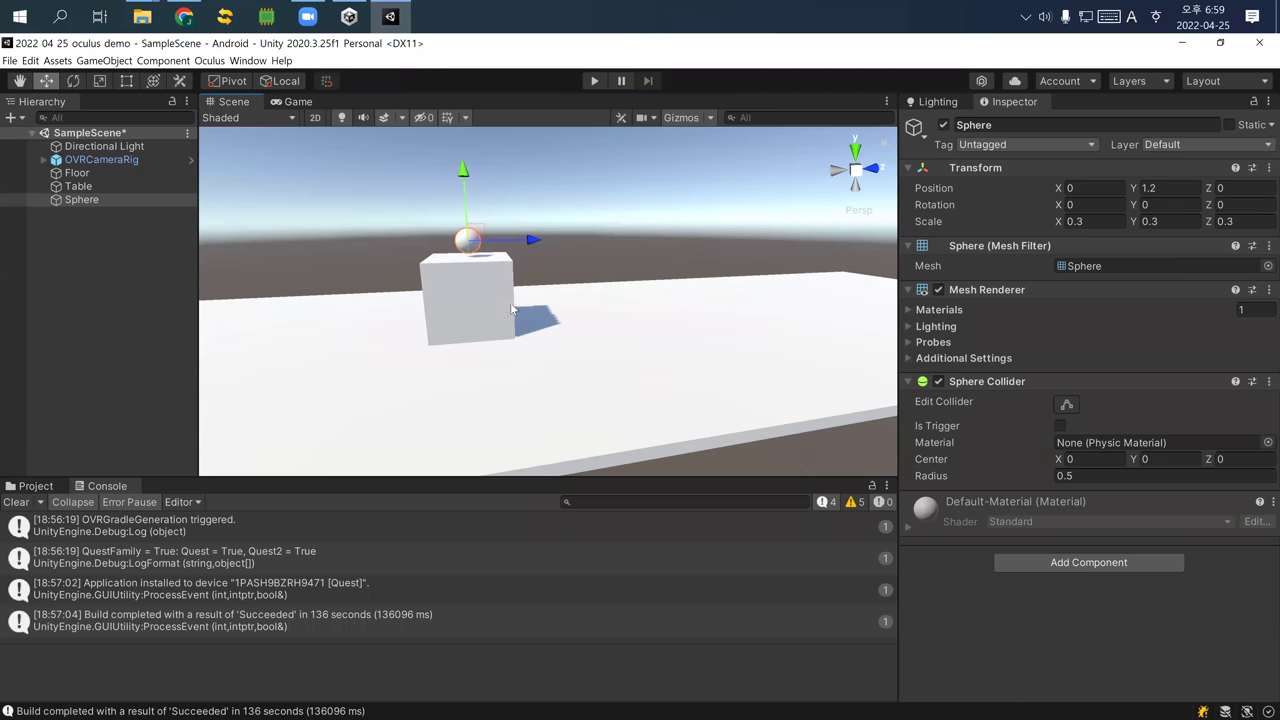
scroll(427, 279, down, 2)
scroll(385, 270, down, 2)
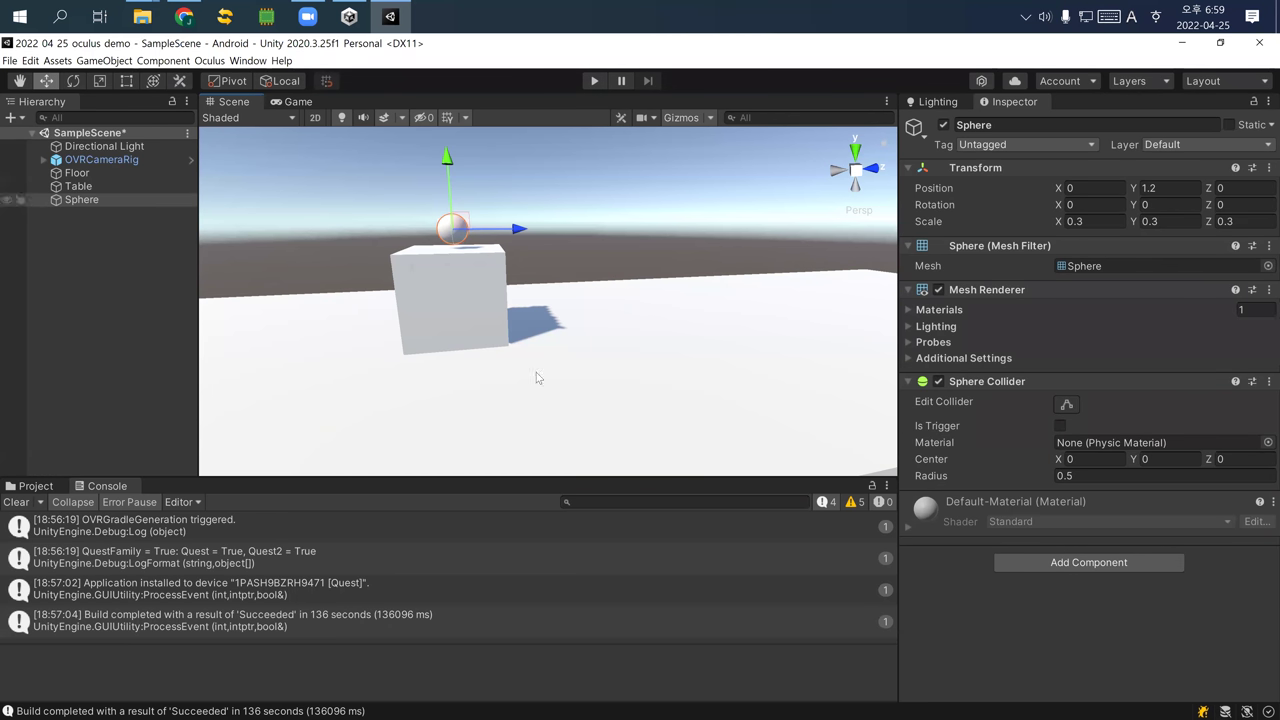
Give the sphere a Rigidbody with Collision Detection set to Continuous
click(1062, 562)
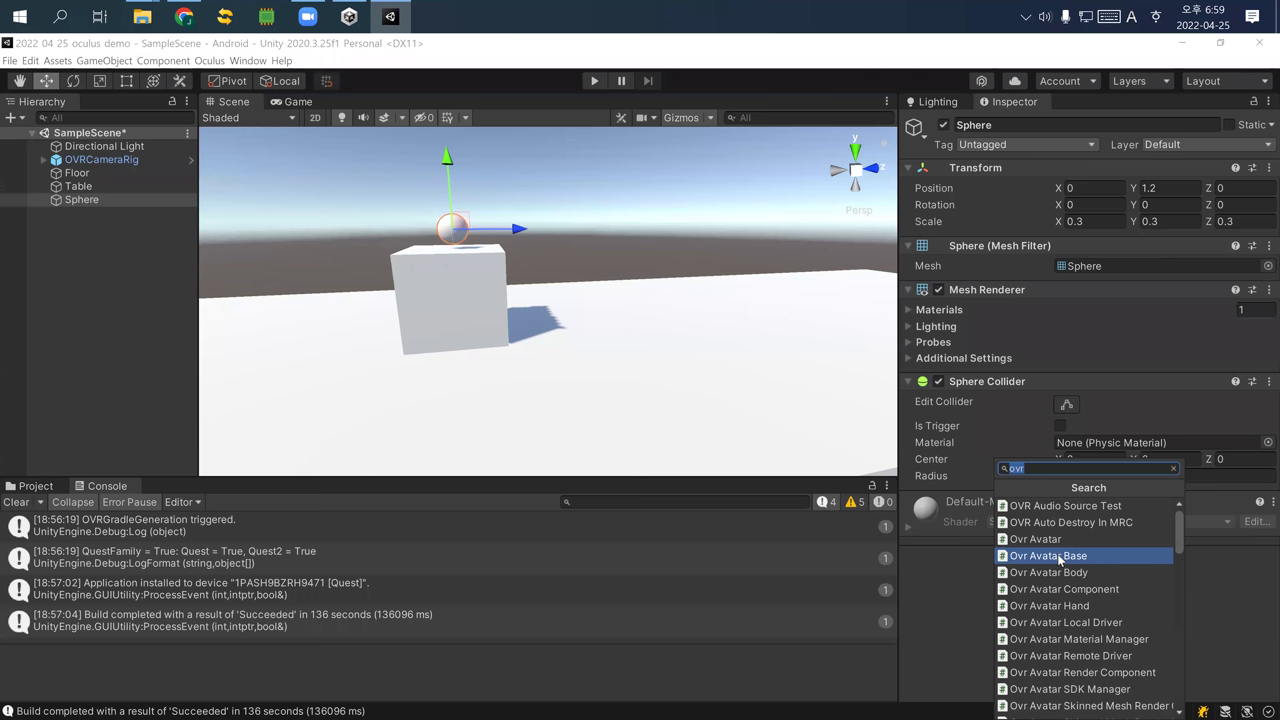
text(rigi)
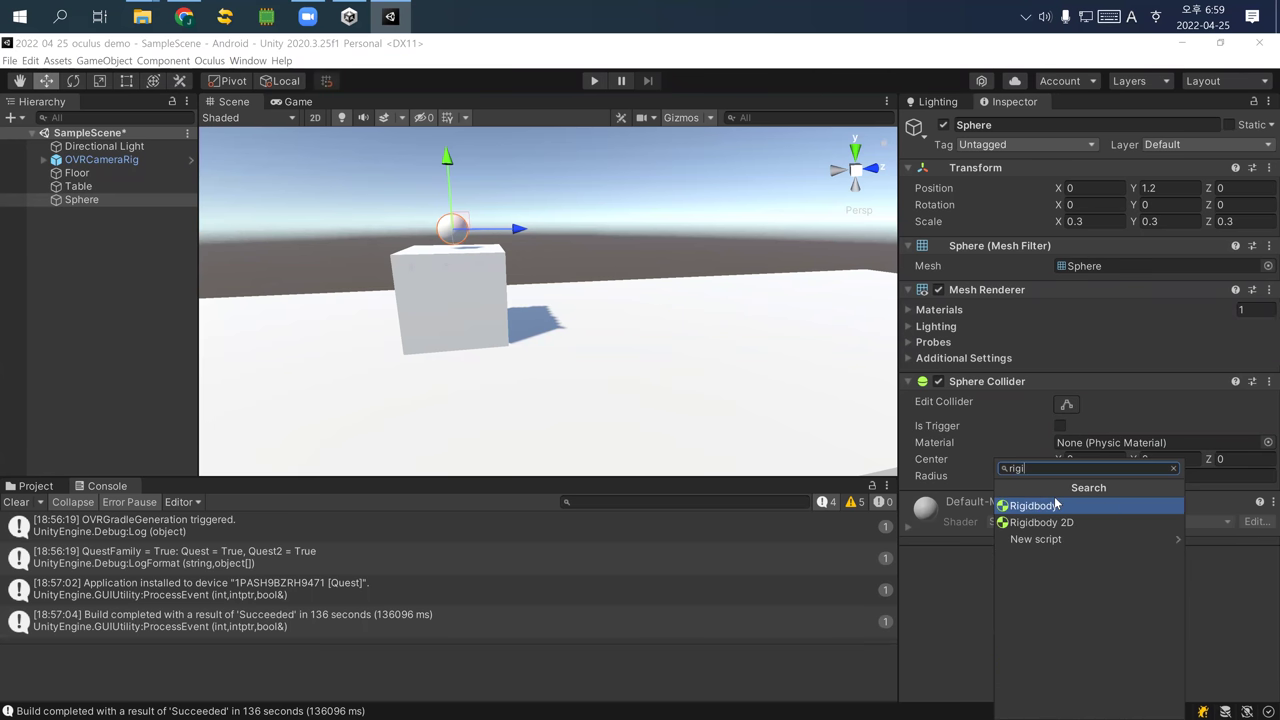
click(1038, 506)
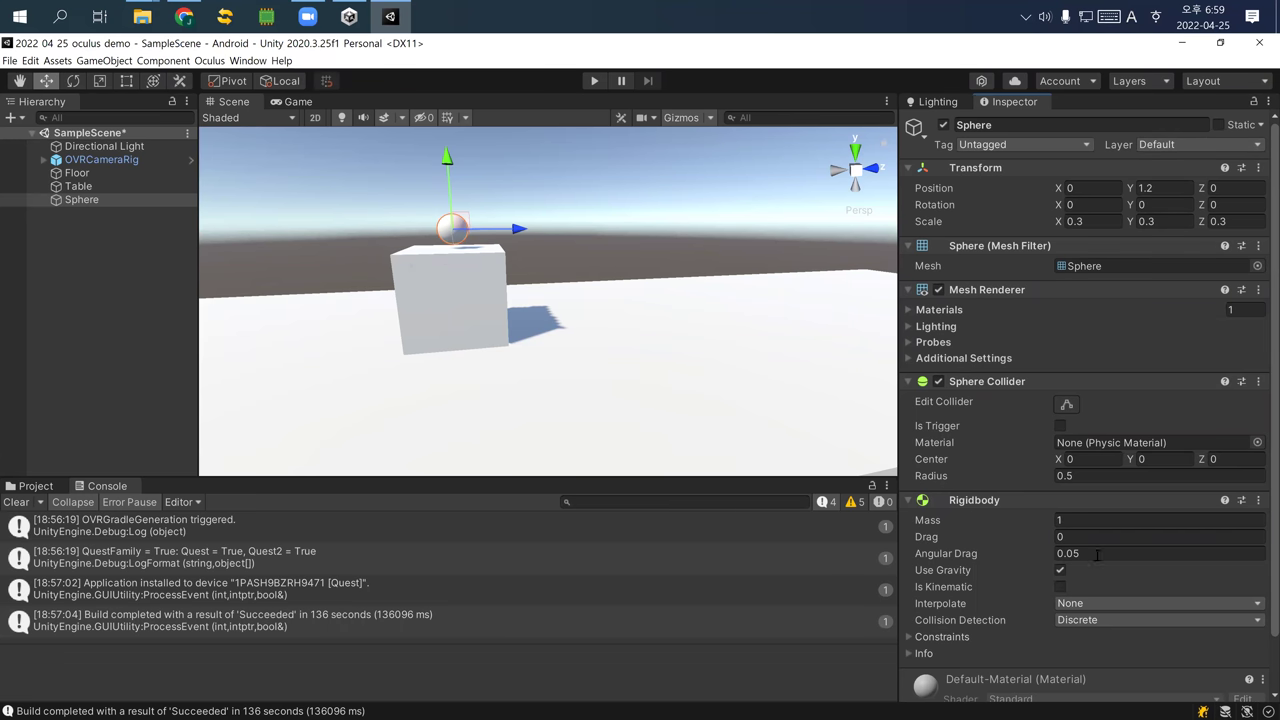
click(1089, 621)
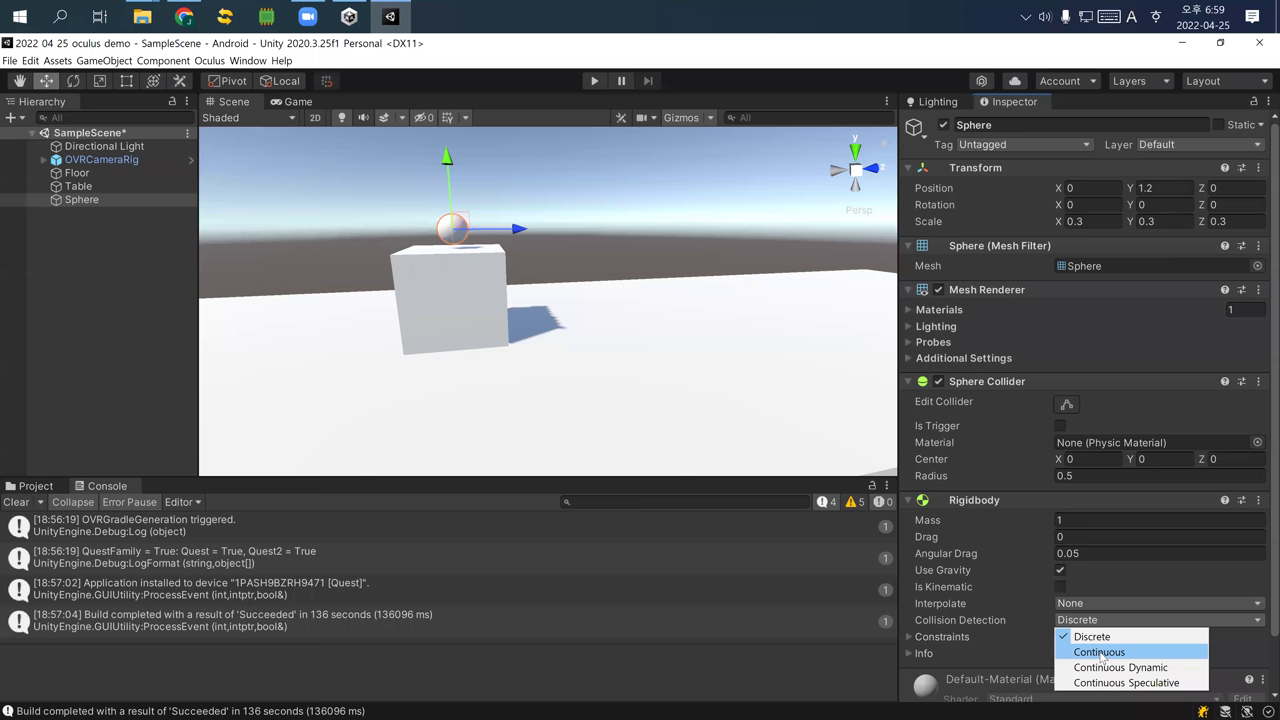
click(1100, 653)
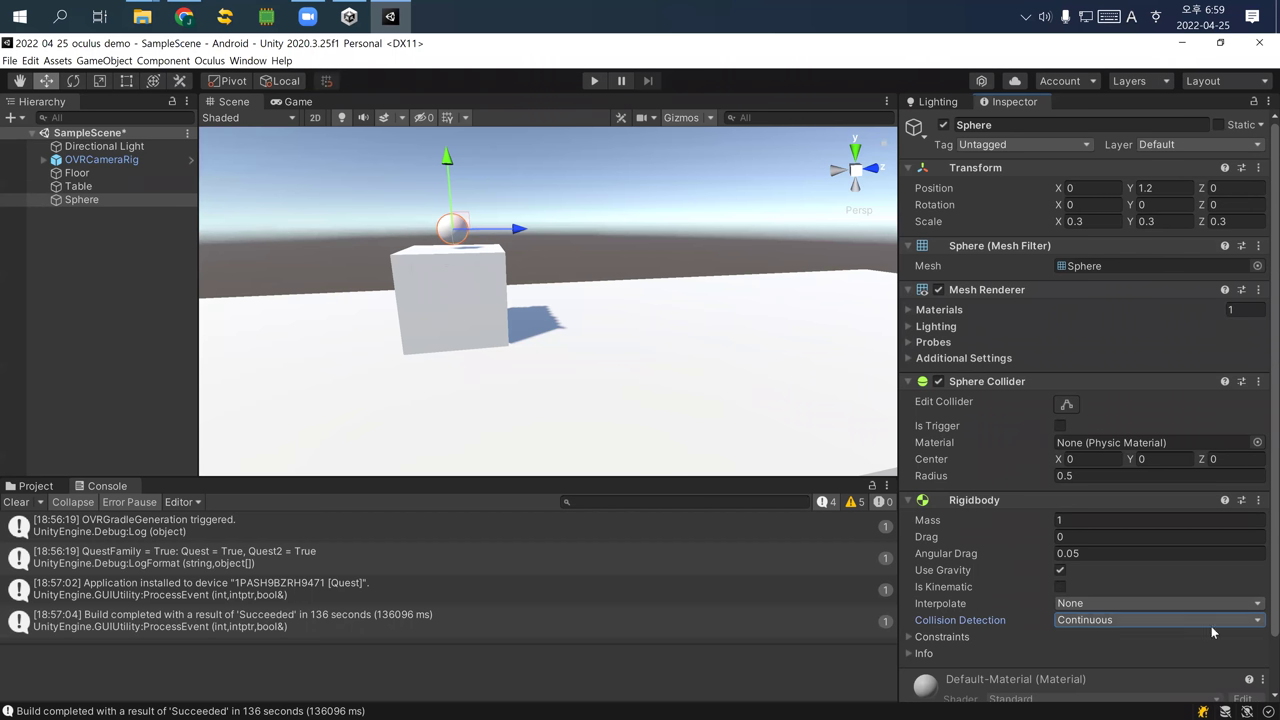
click(477, 292)
Add a Rigidbody to the Table, then inspect the Floor's Box Collider
click(1114, 567)
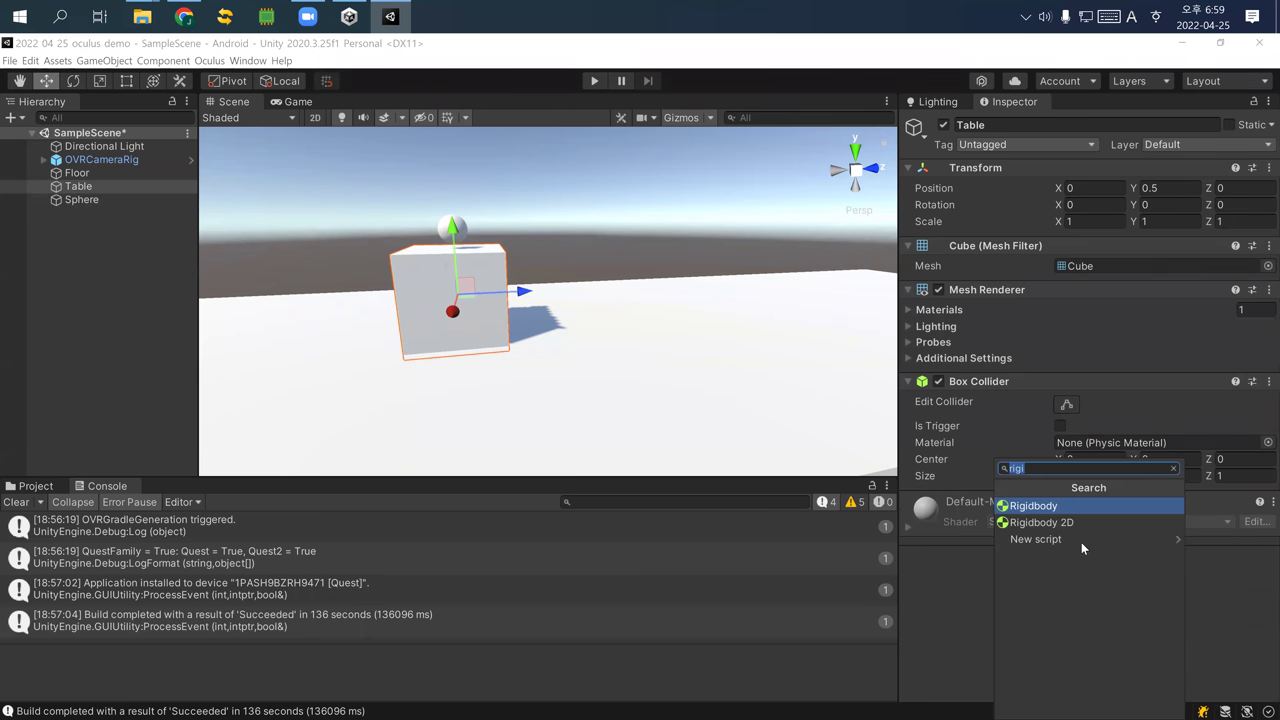
click(1073, 508)
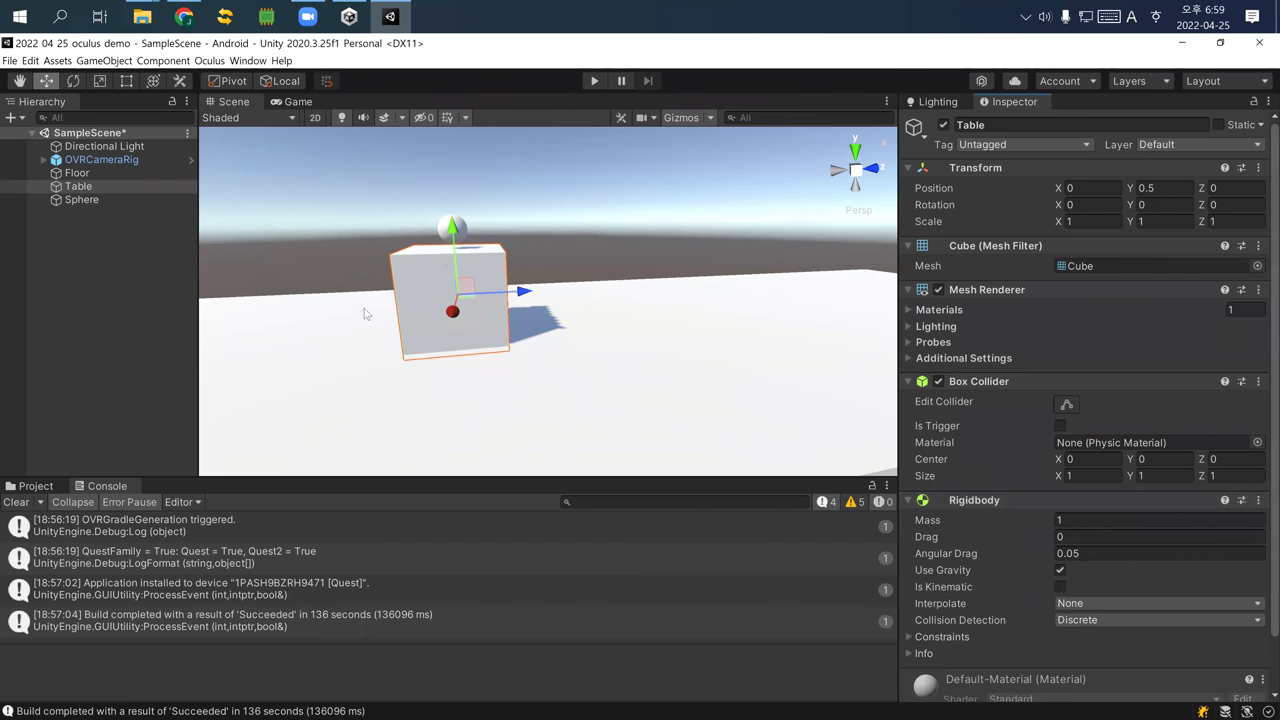
click(171, 174)
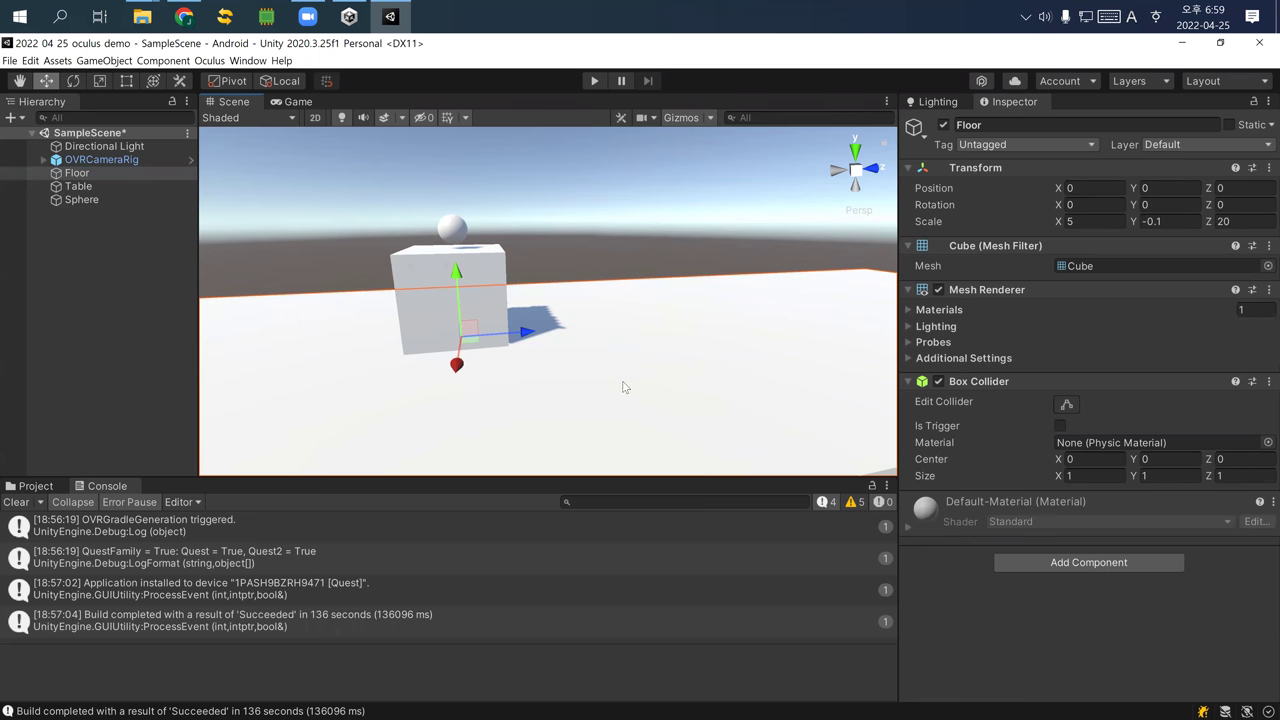
click(153, 286)
alt+drag(339, 349, 646, 376)
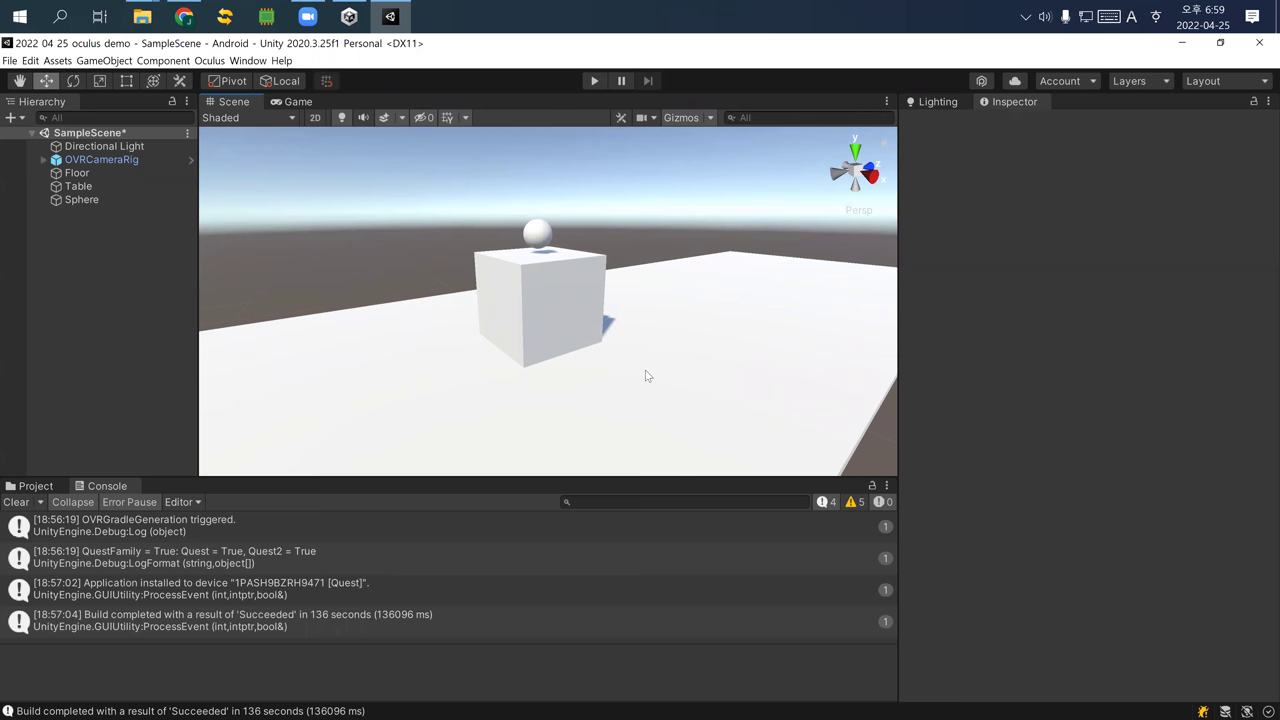
Expand OVRCameraRig, TrackingSpace, LeftHandAnchor and RightHandAnchor, then show the Project window
click(44, 162)
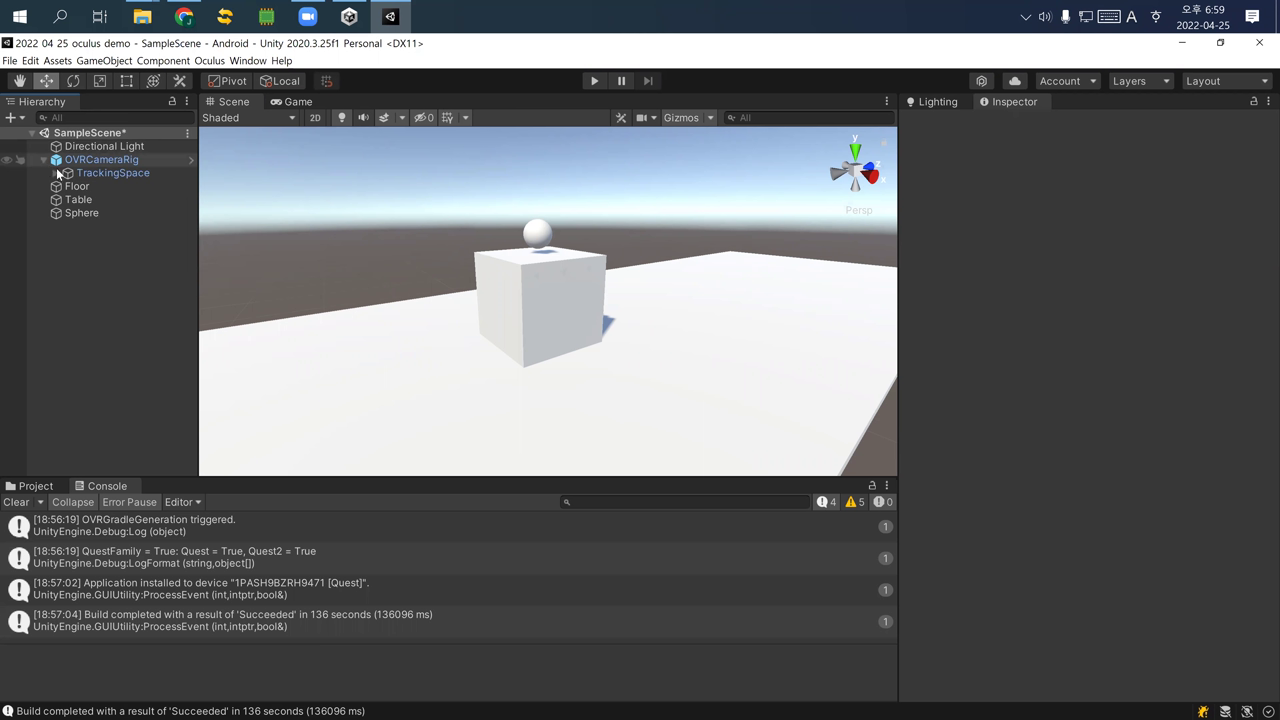
click(55, 174)
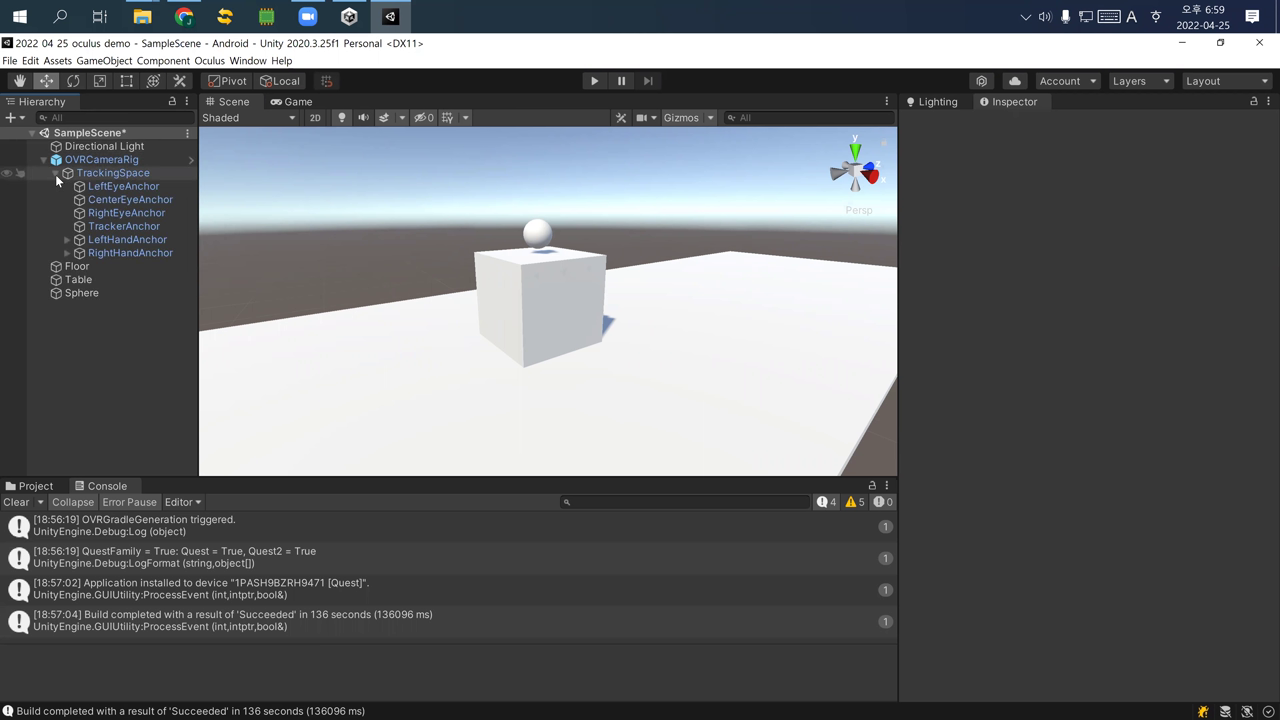
click(68, 238)
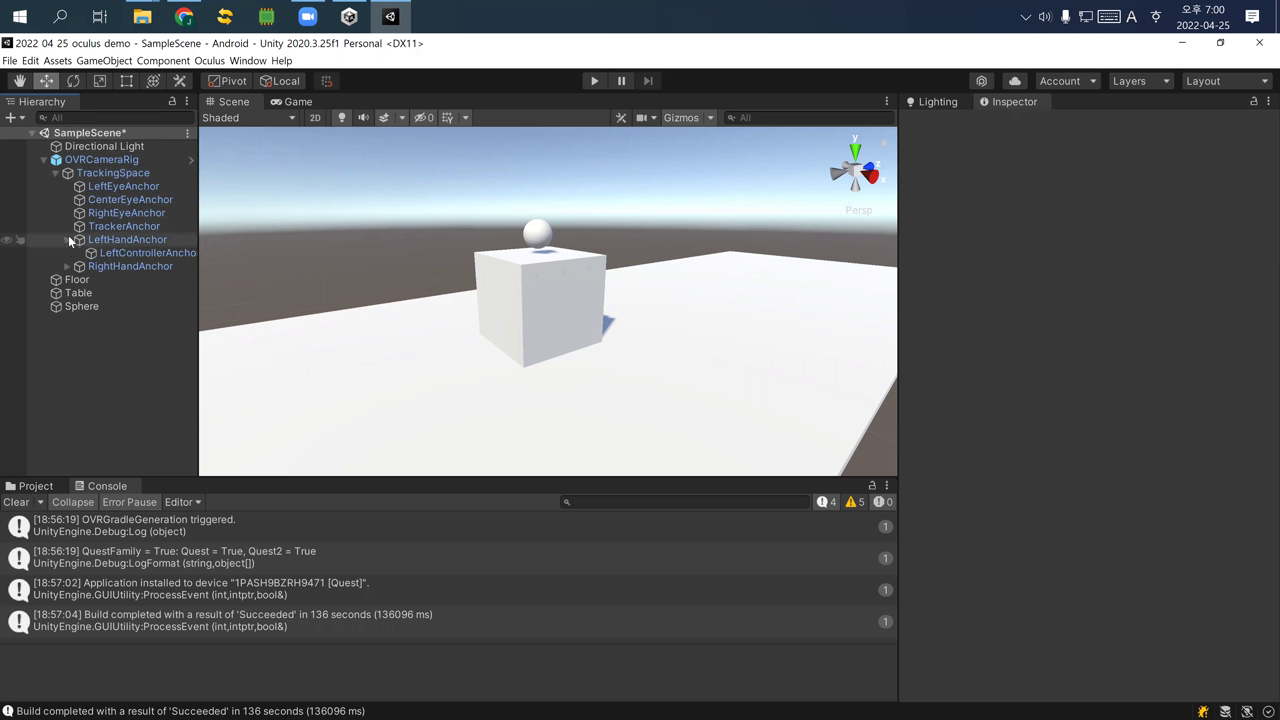
click(73, 270)
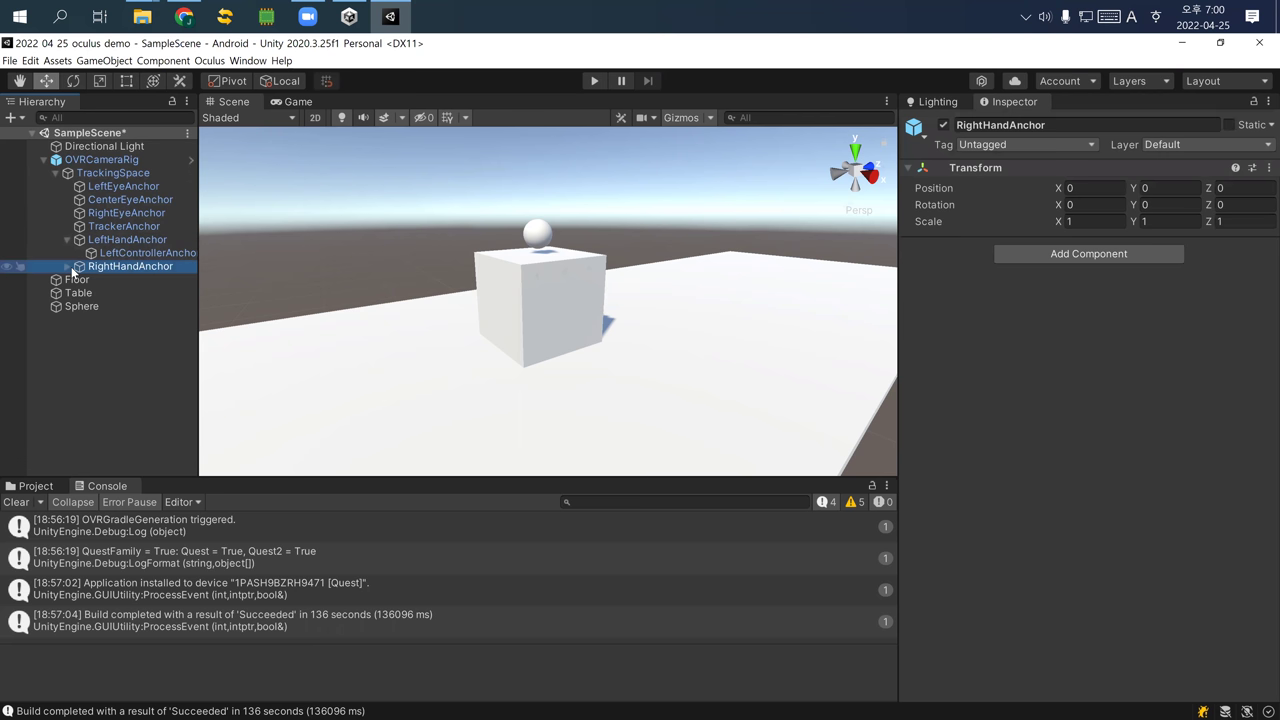
click(66, 267)
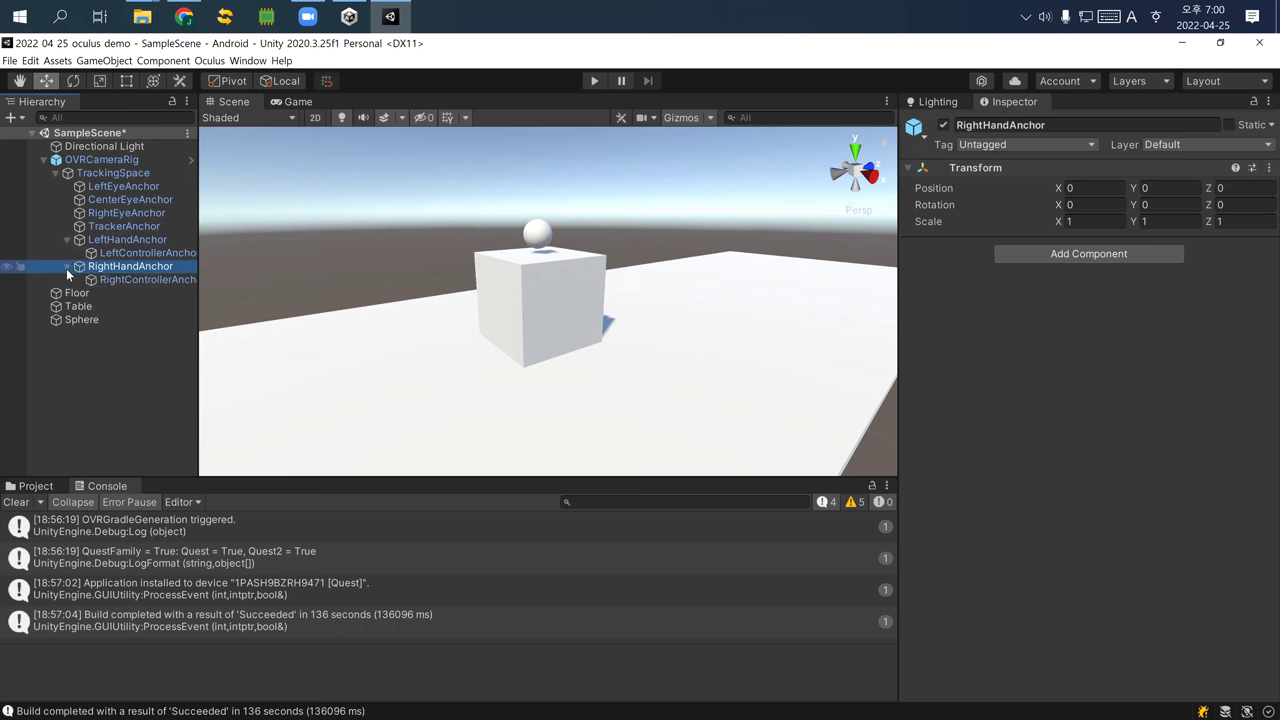
click(29, 487)
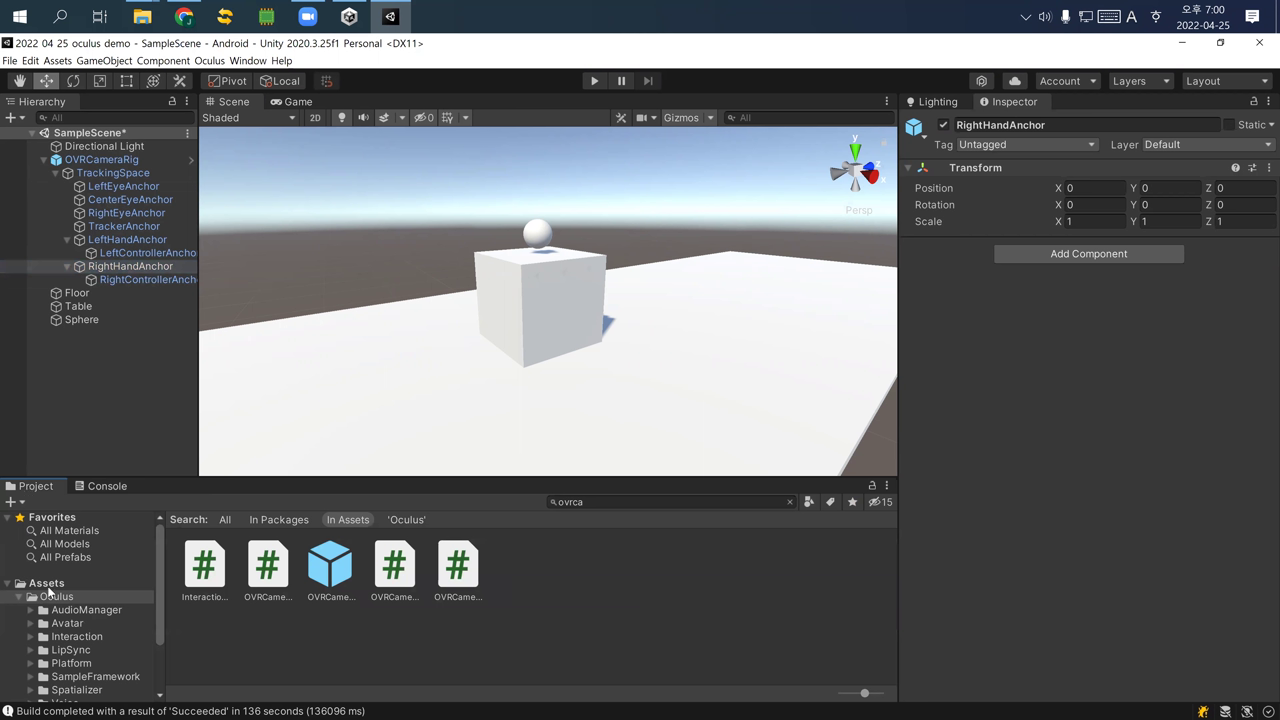
Search the project for 'controller' and inspect the Controllers folders
click(612, 502)
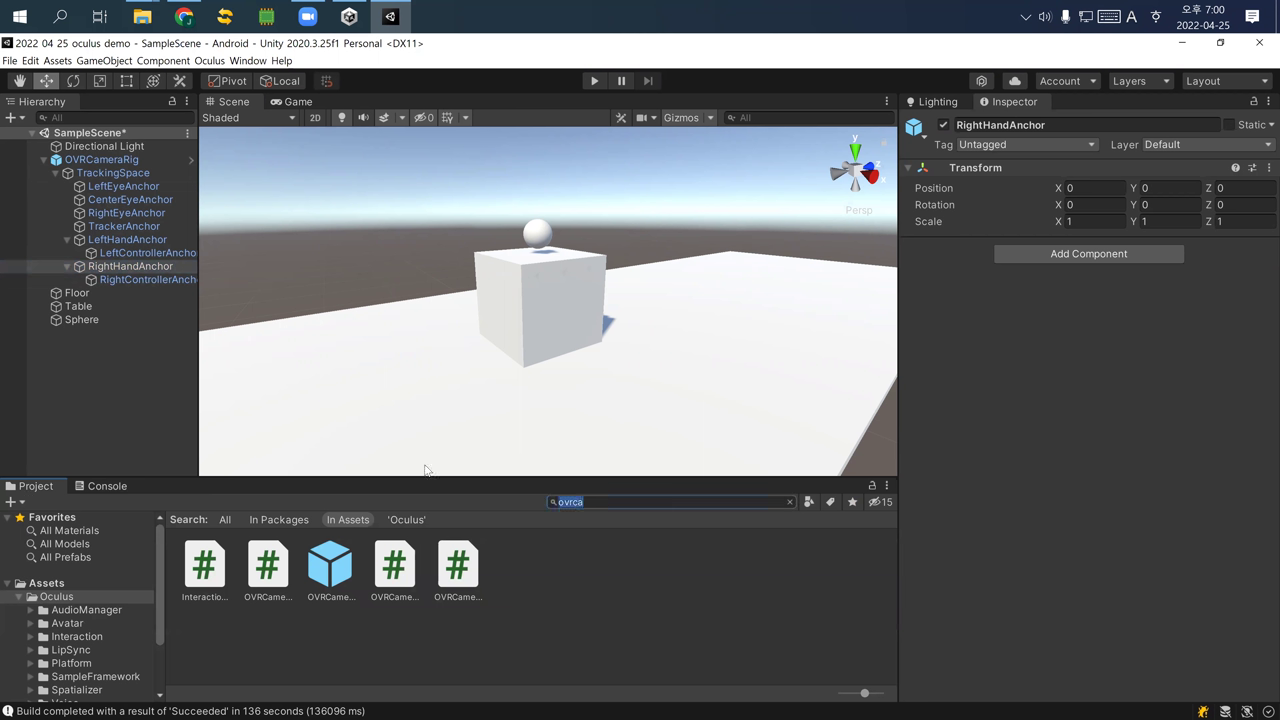
text(contoller)
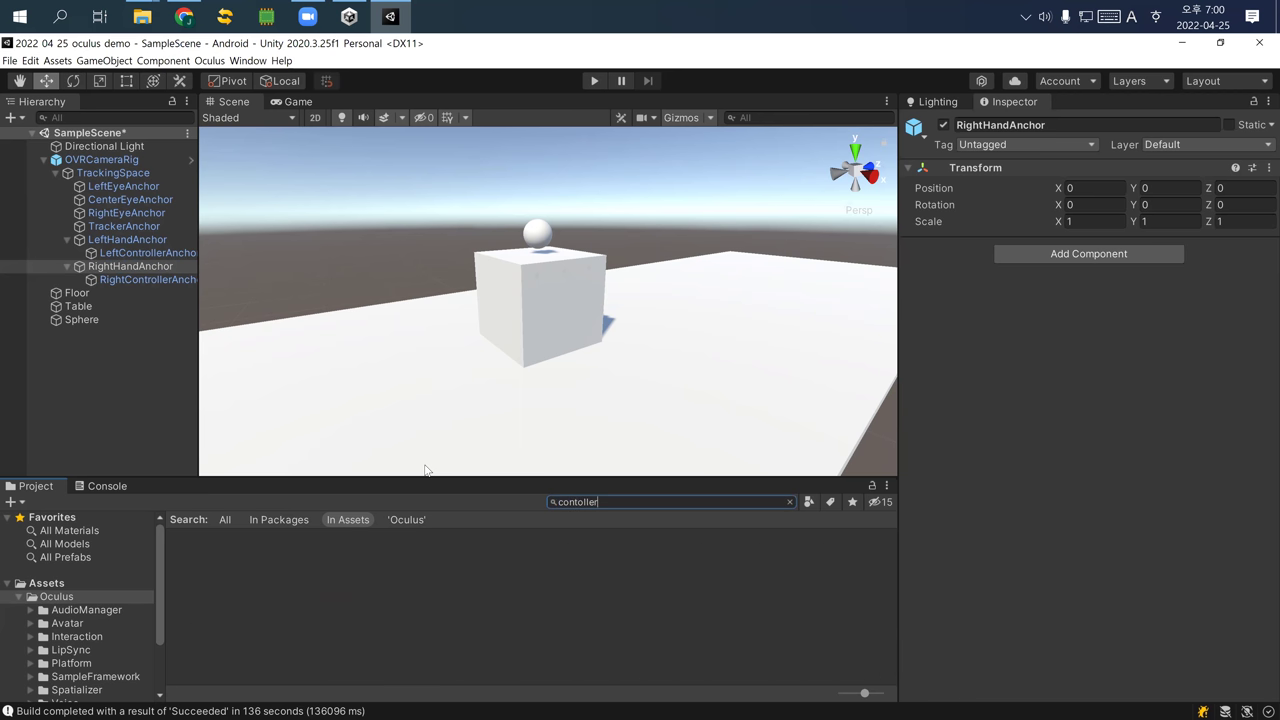
key(BackSpace)
key(BackSpace)
key(BackSpace)
key(BackSpace)
key(BackSpace)
text(roll)
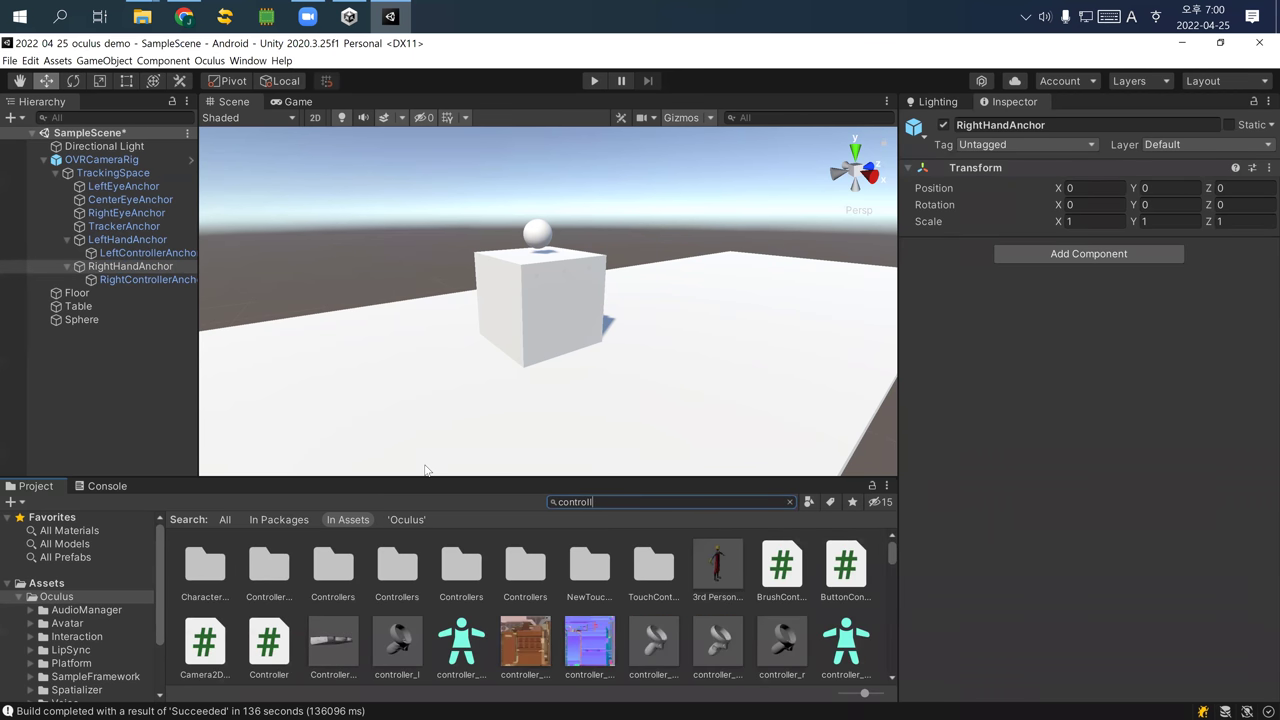
click(395, 568)
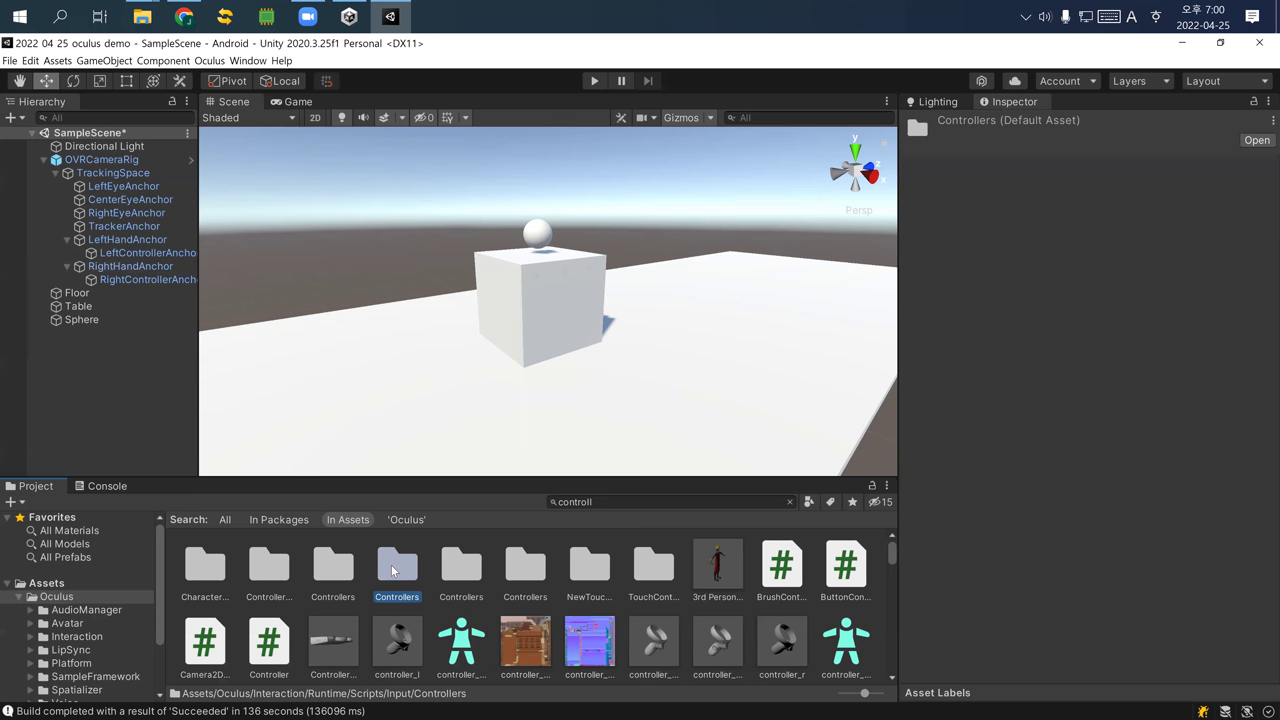
click(474, 584)
scroll(400, 597, down, 3)
scroll(484, 609, up, 3)
Search 'ovrcontroll' and inspect OVRControllerPrefab, OVR Controller Helper and OVR Controller Test
click(617, 504)
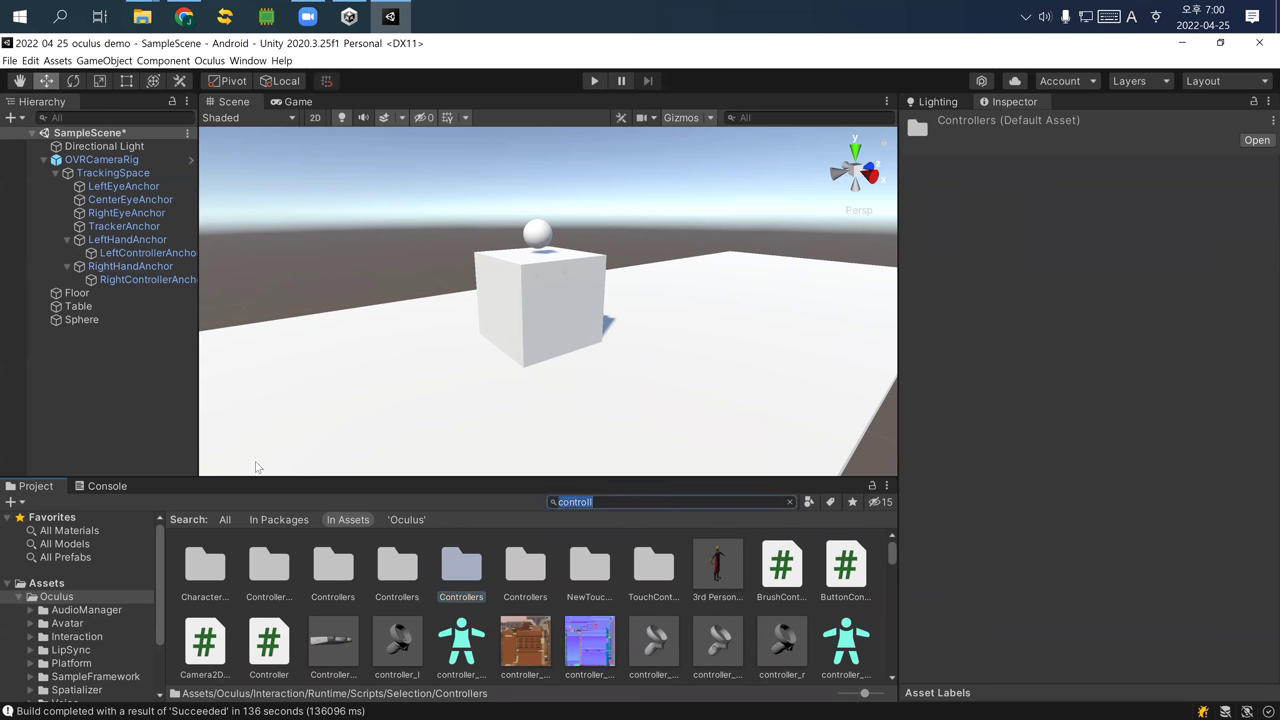
text(ovr)
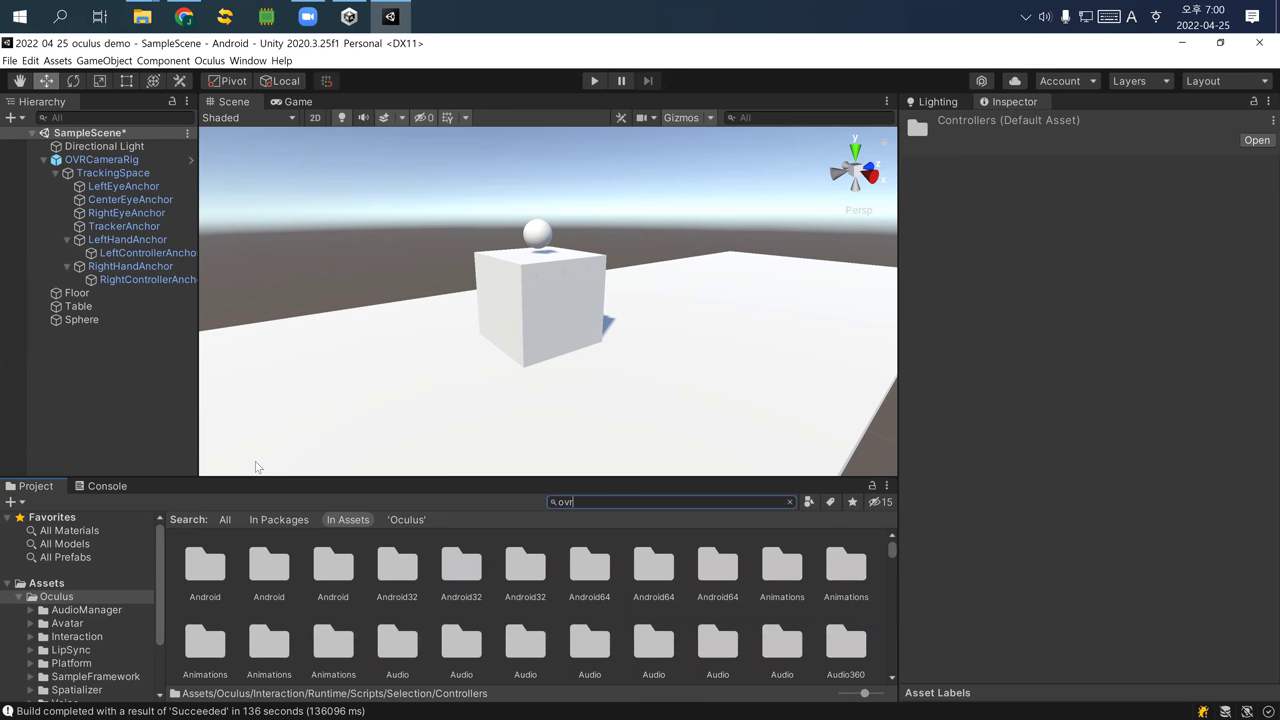
text(co)
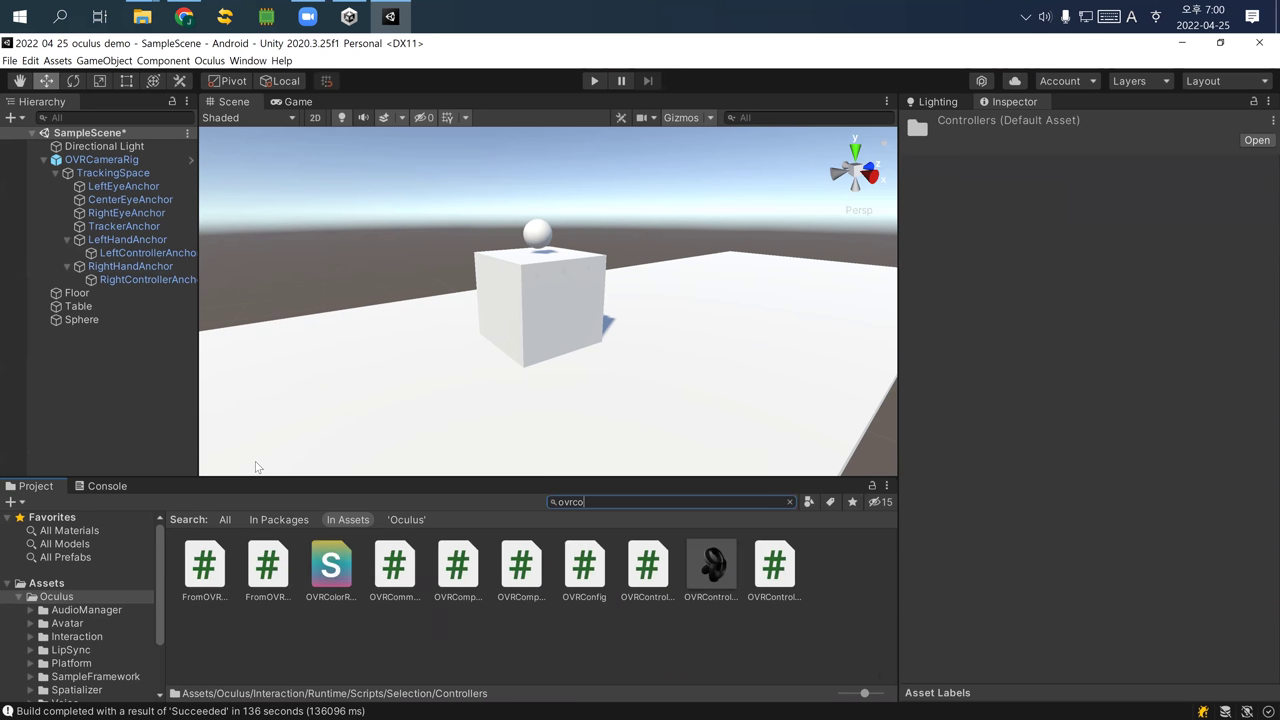
text(ntroll)
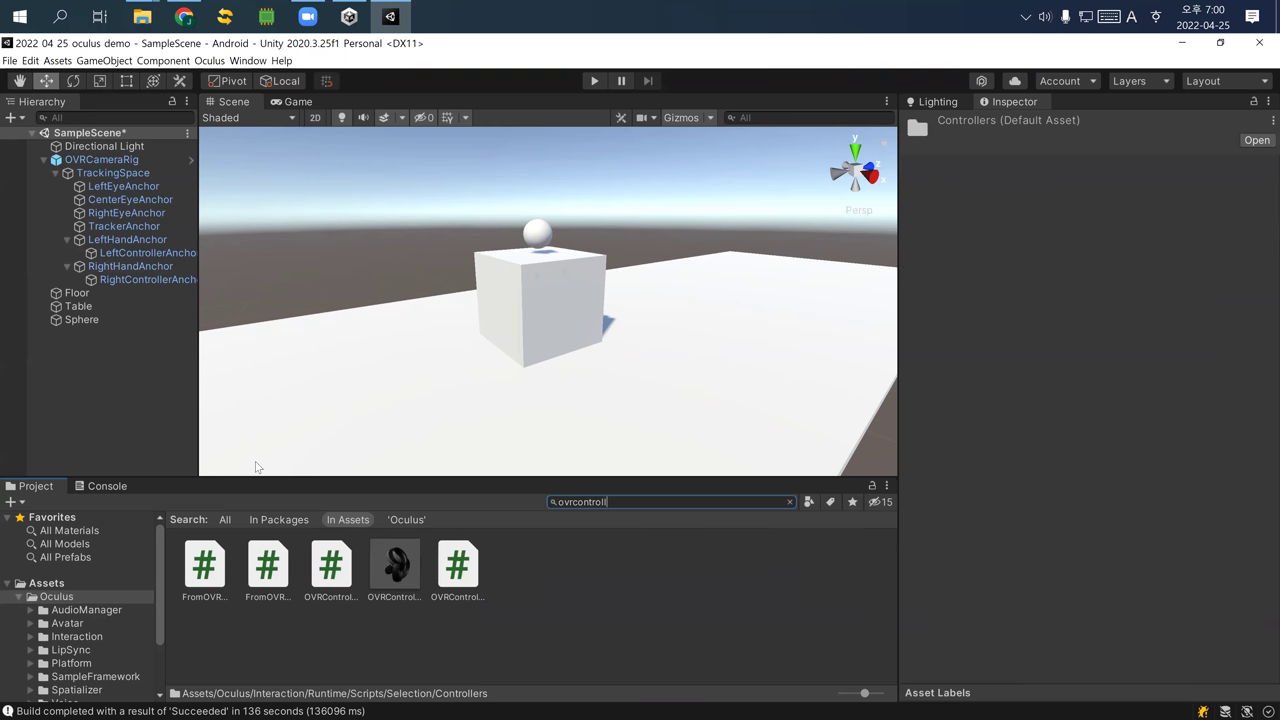
click(396, 571)
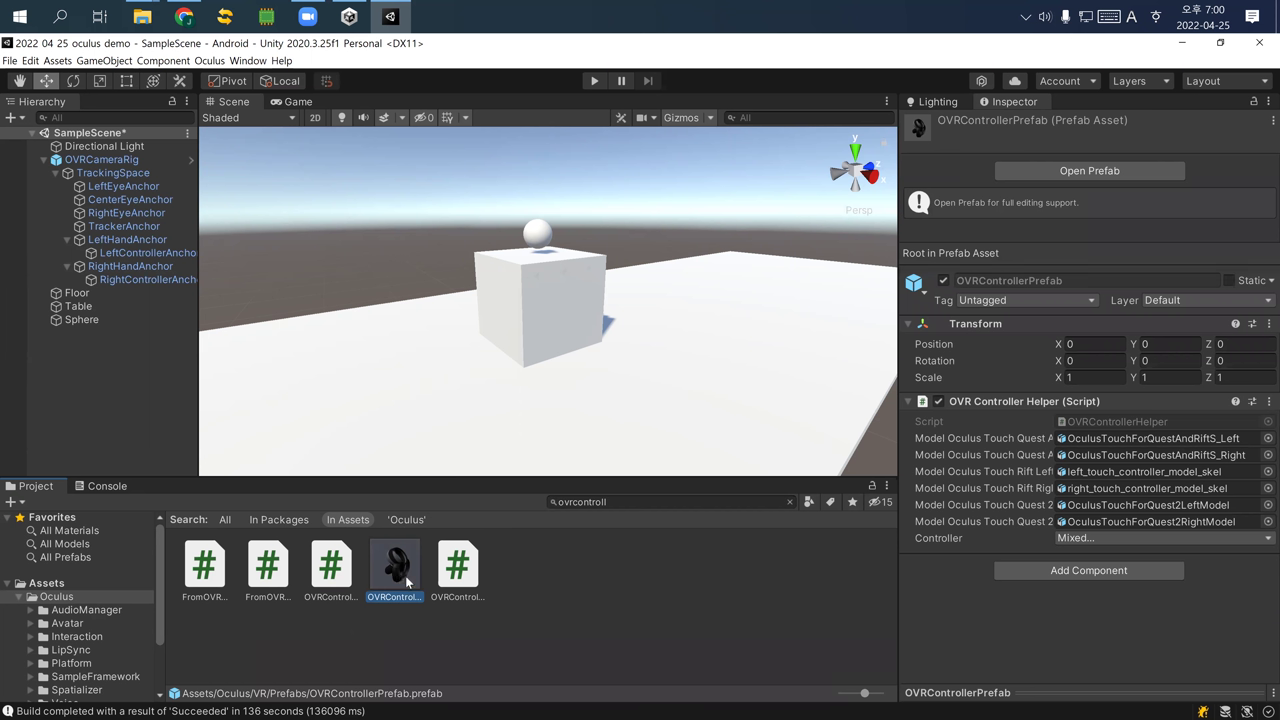
click(638, 501)
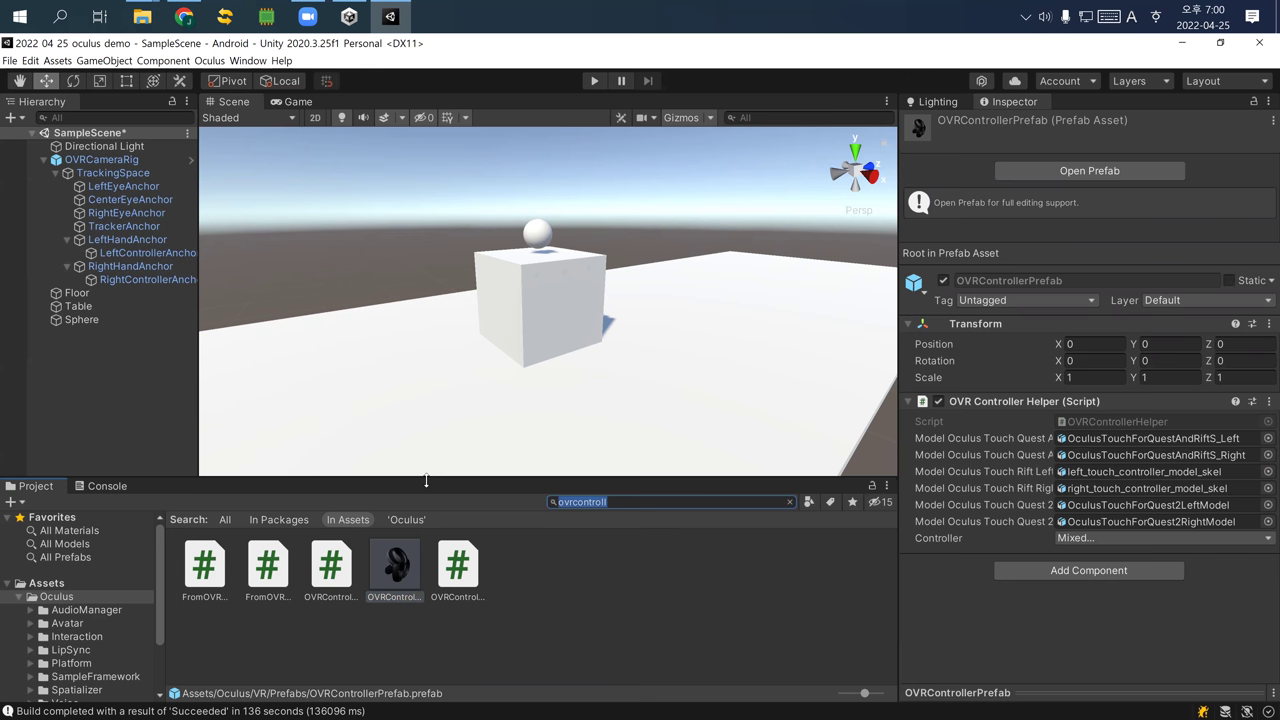
click(338, 566)
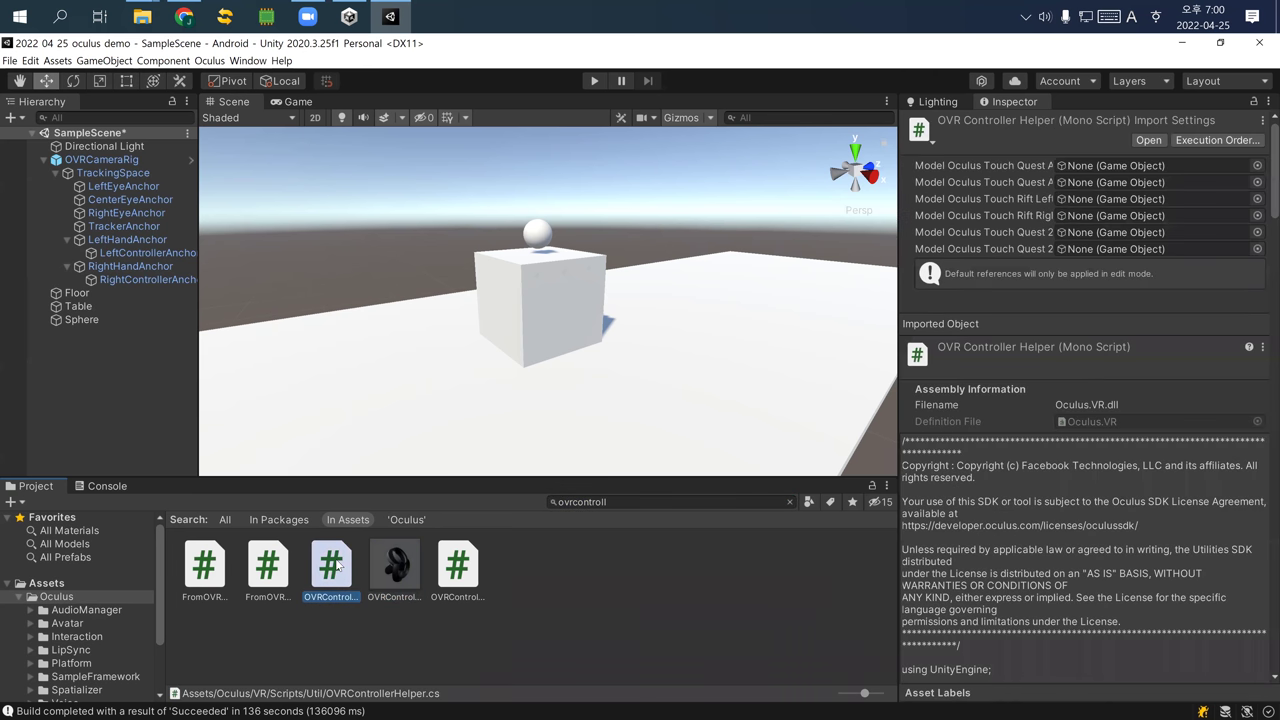
click(457, 568)
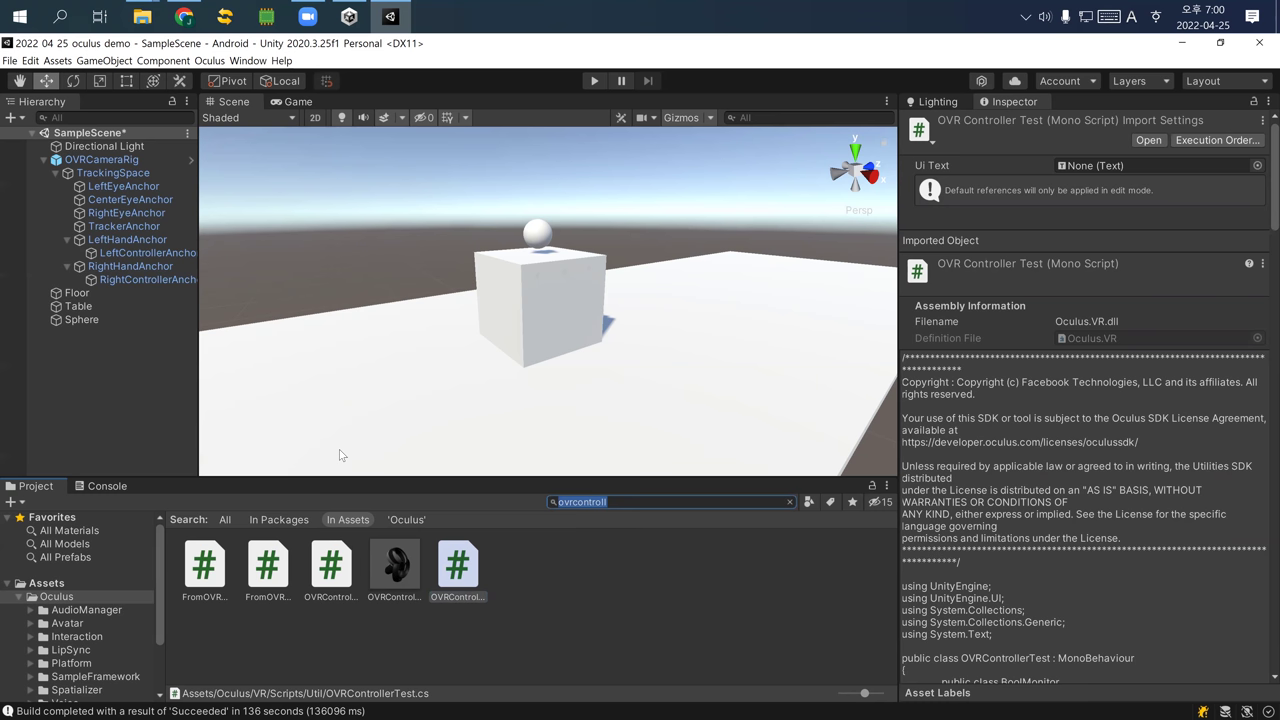
Start a project search for the custom hand asset
text(consum)
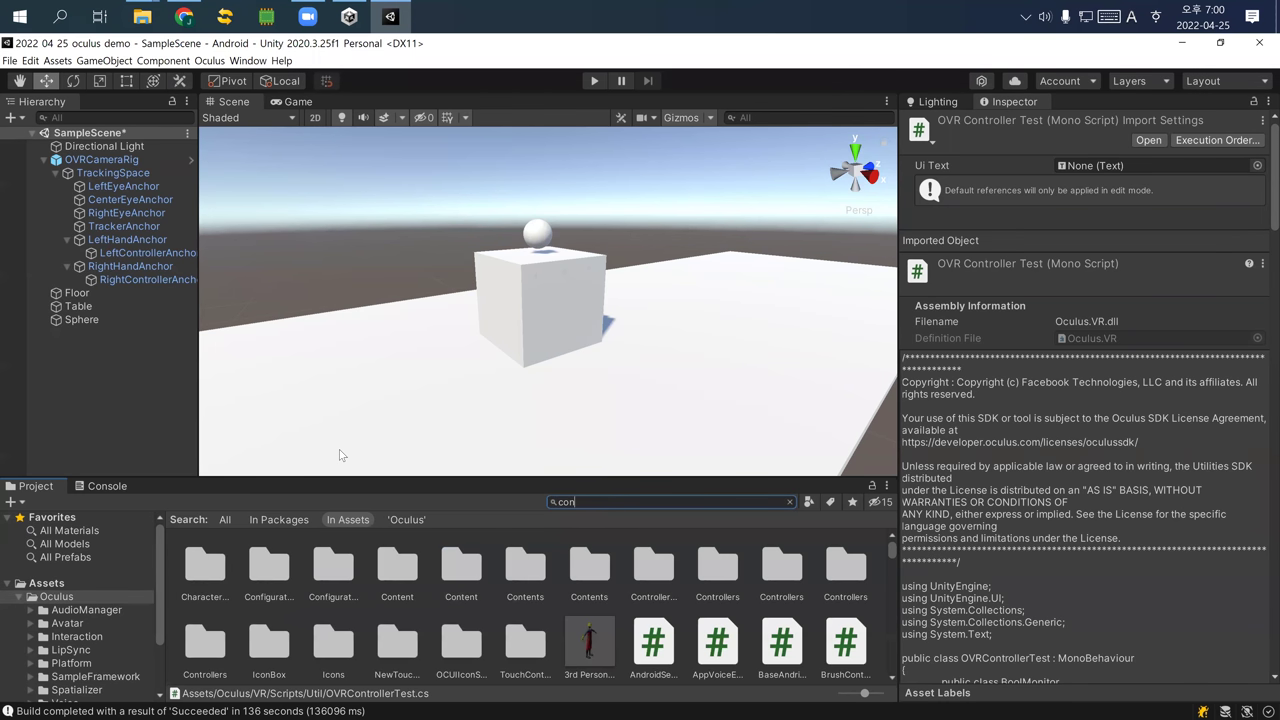
key(BackSpace)
key(BackSpace)
key(BackSpace)
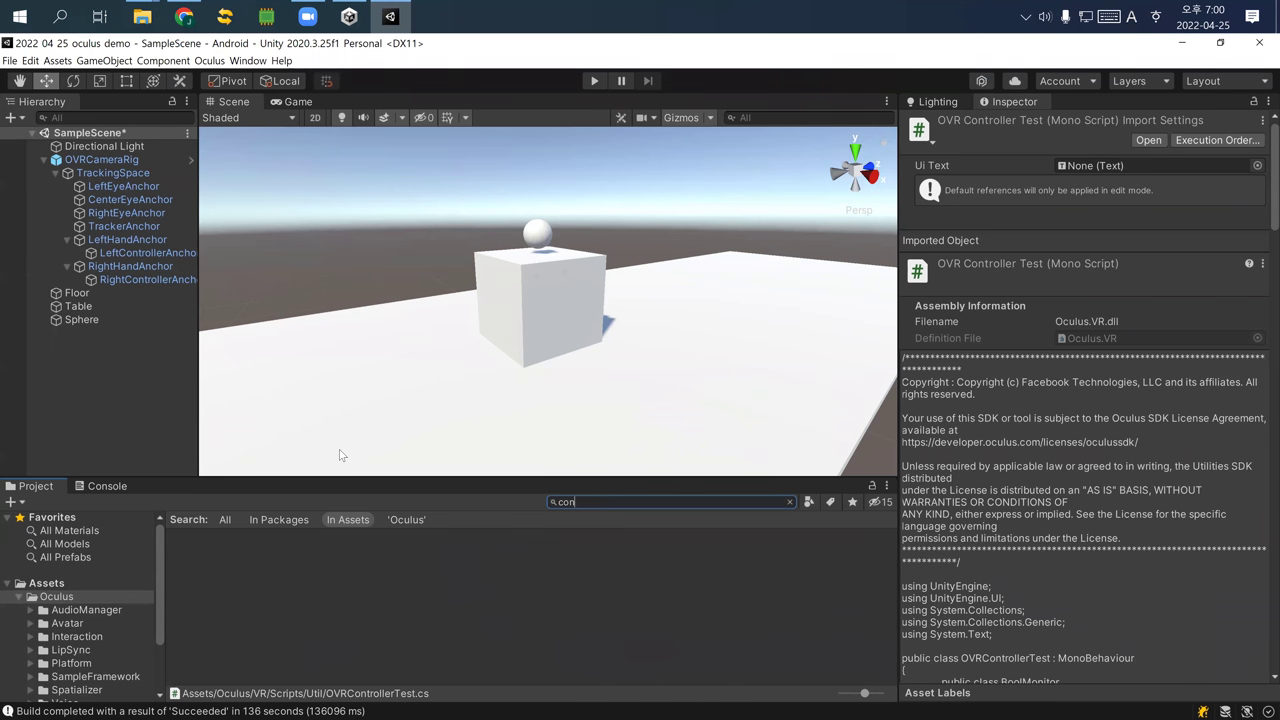
key(BackSpace)
text(stum)
Search the project for 'hand', then 'custom', to locate the custom hand prefabs
text(hand)
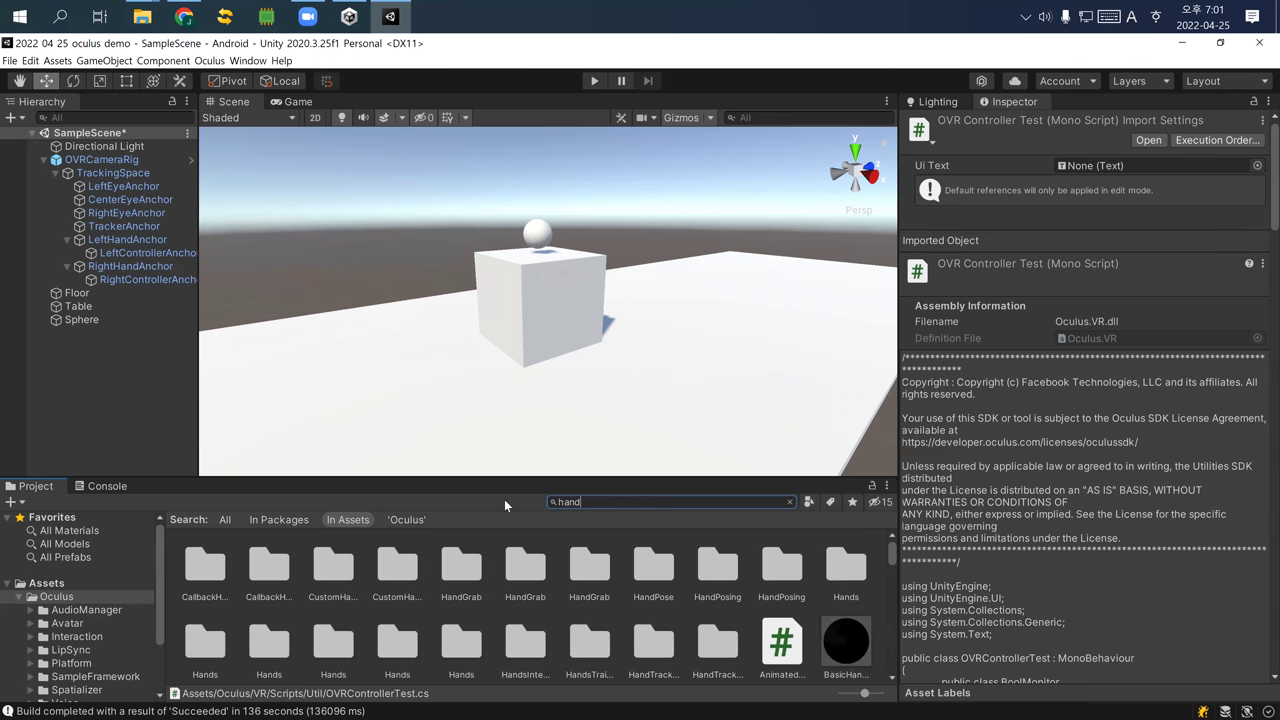
click(336, 580)
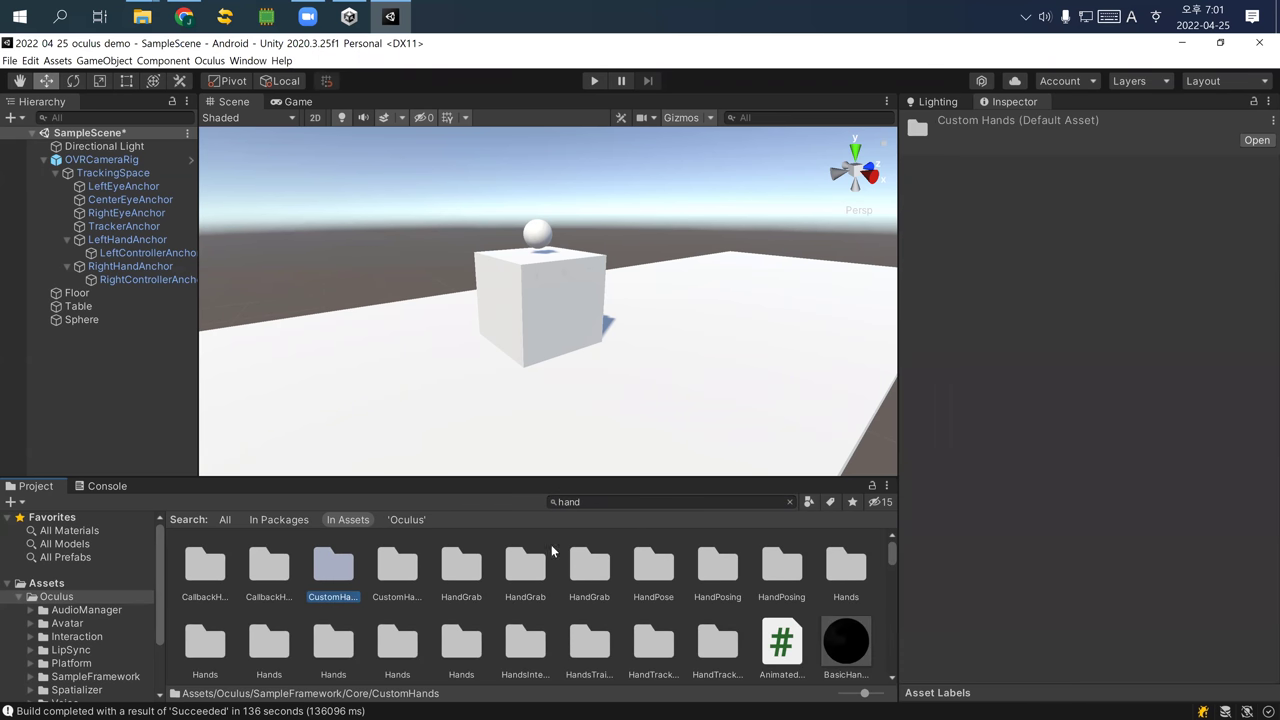
click(611, 502)
text(cu)
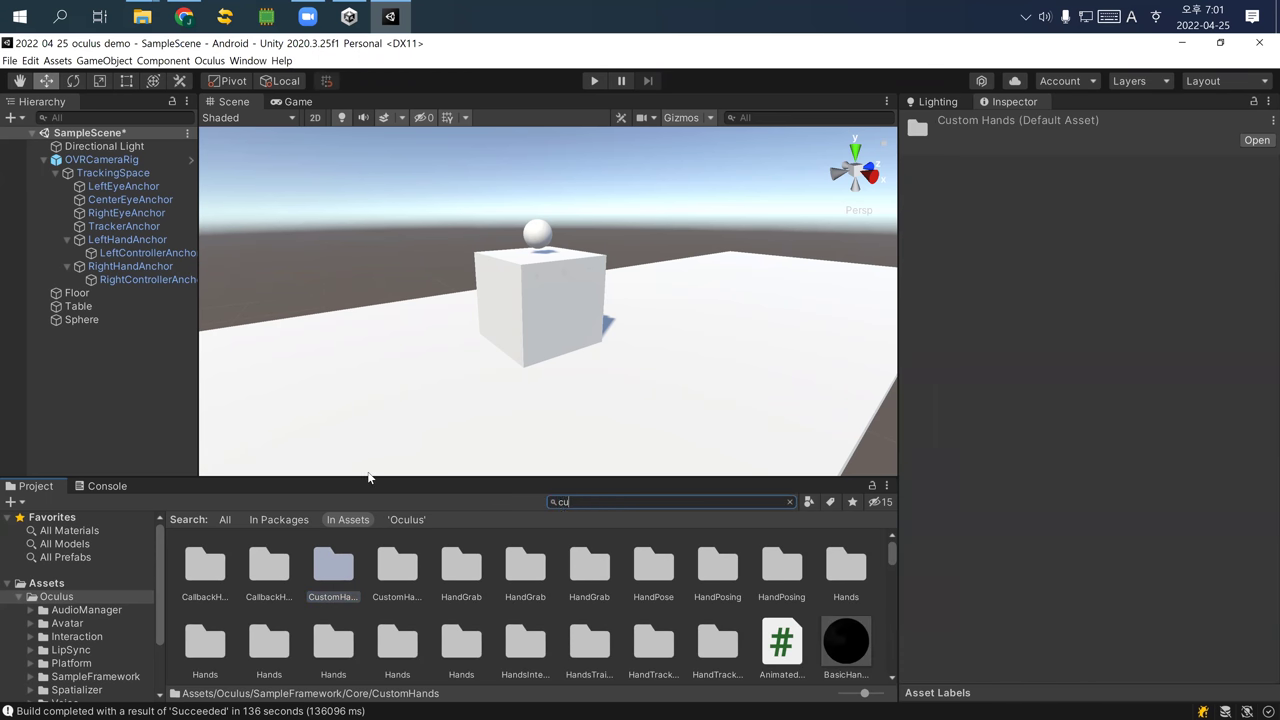
text(stom)
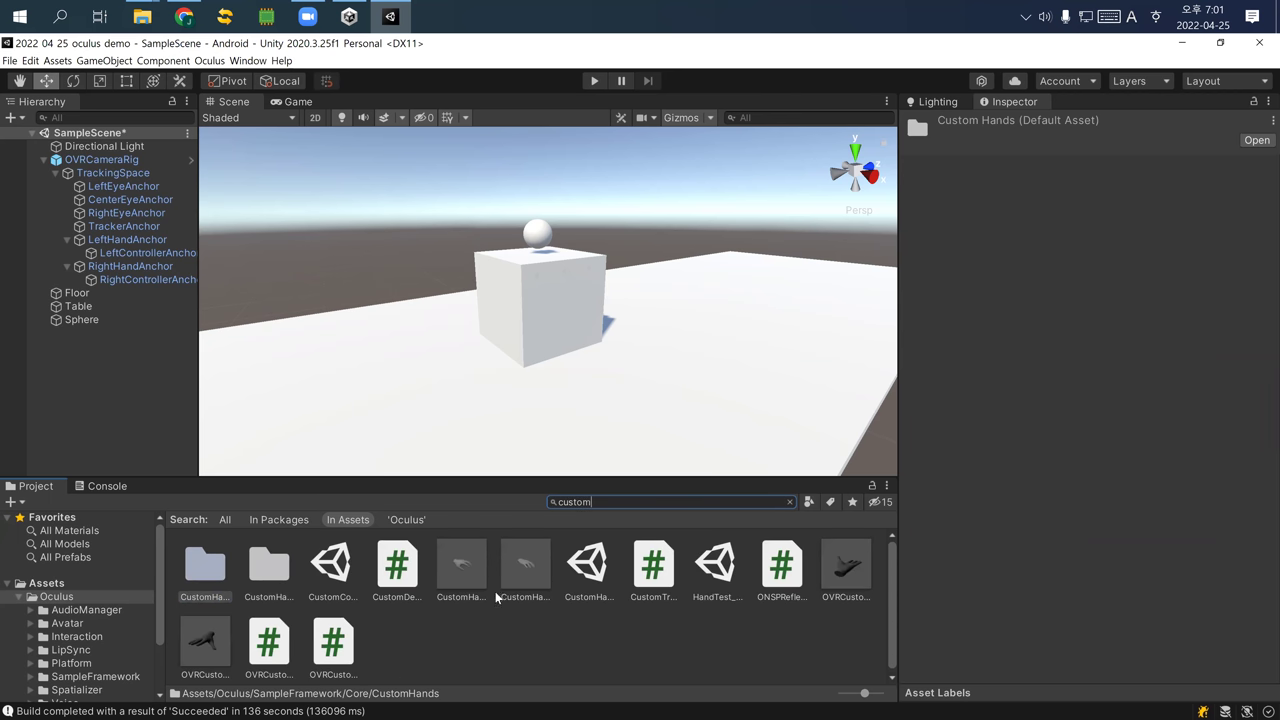
Inspect CustomHandLeft and CustomHandRight, then drag CustomHandLeft onto LeftHandAnchor
click(467, 568)
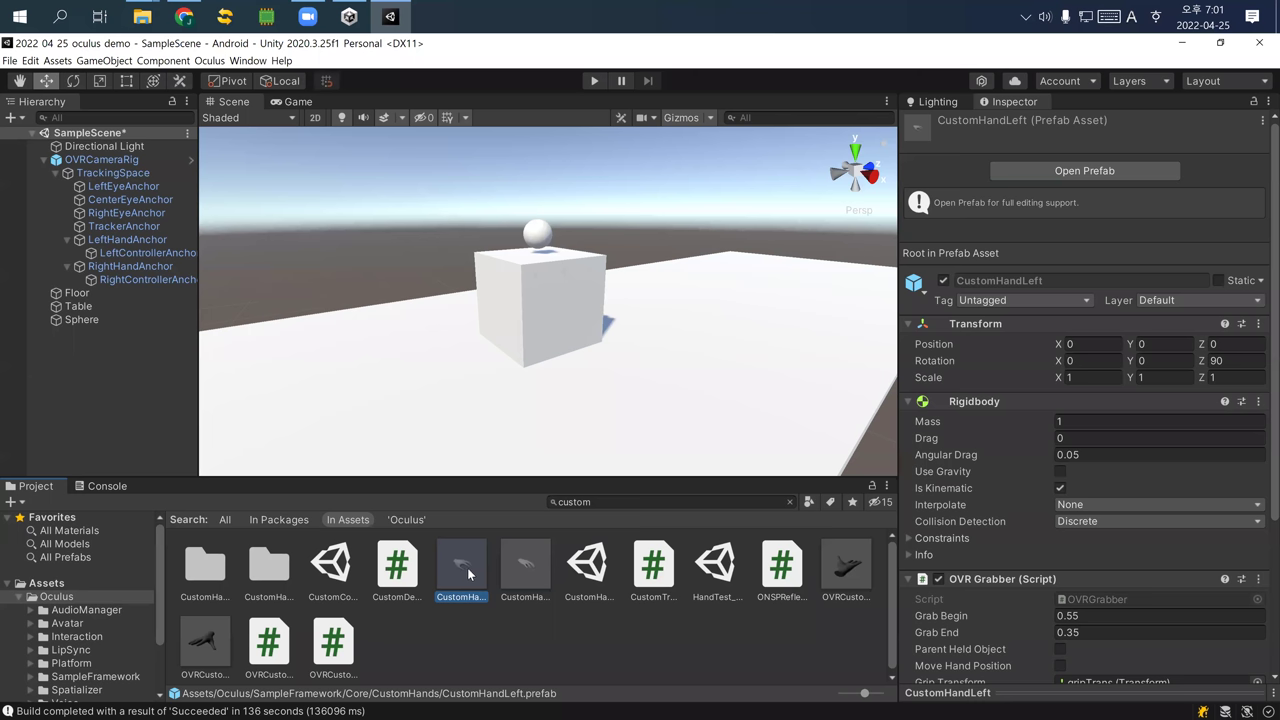
click(530, 568)
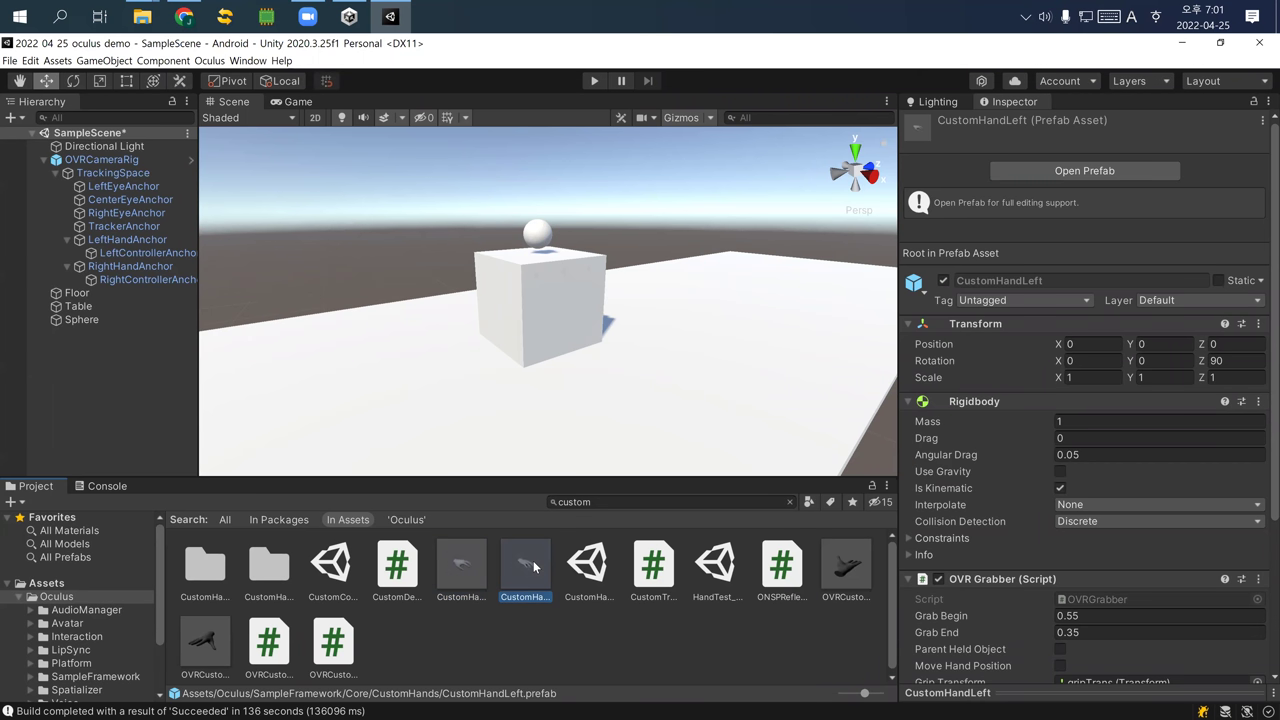
click(455, 576)
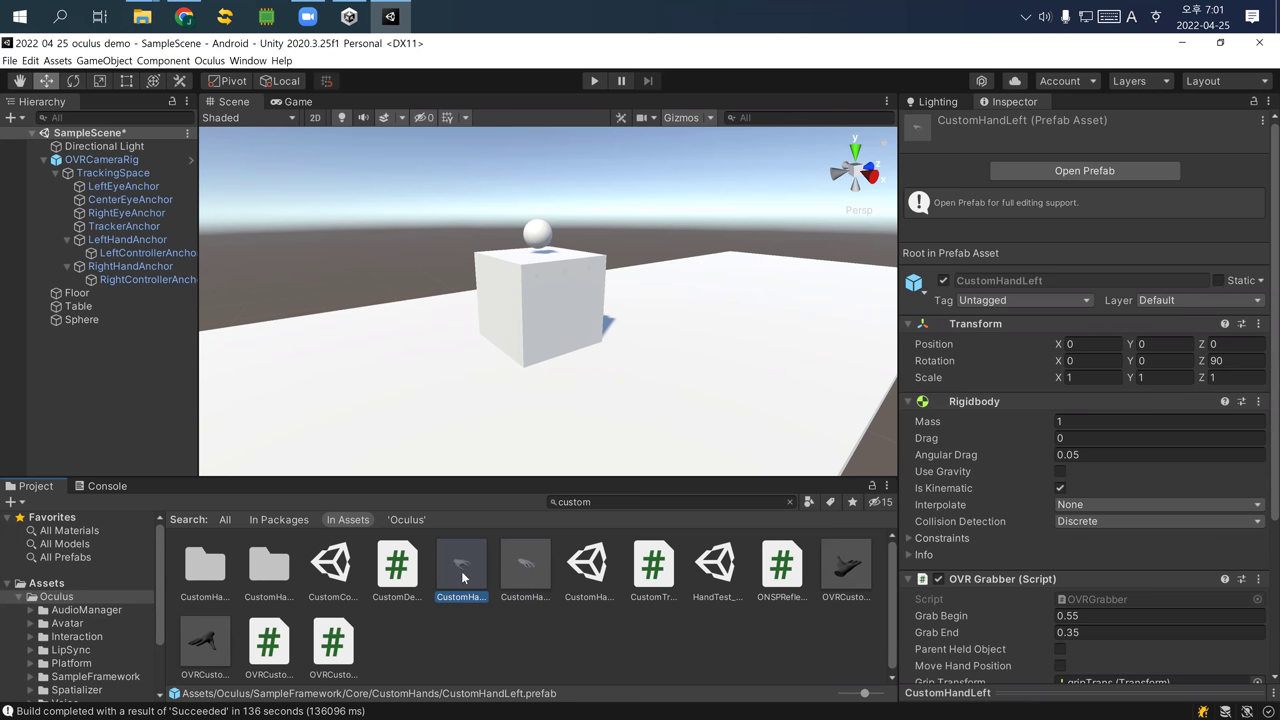
drag(465, 573, 160, 242)
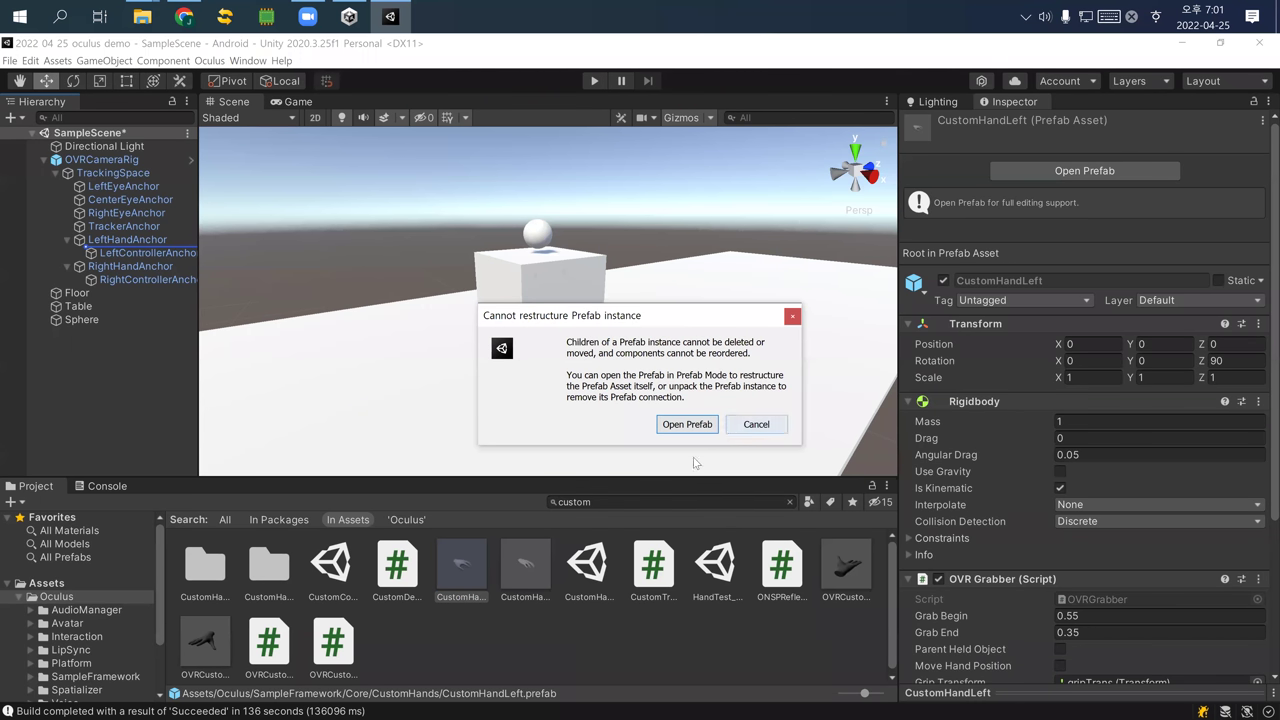
Open OVRCameraRig in Prefab Mode; parent CustomHandLeft under LeftHandAnchor, CustomHandRight under RightHandAnchor
click(471, 570)
click(704, 428)
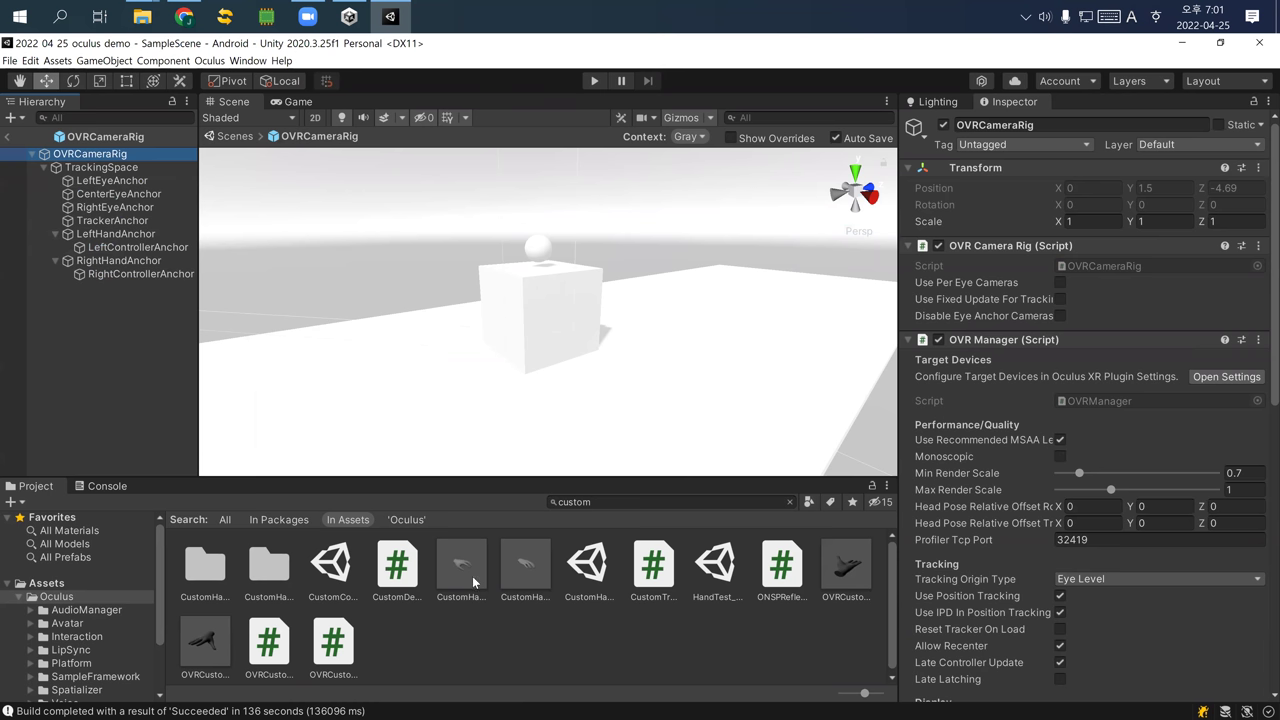
drag(101, 243, 108, 235)
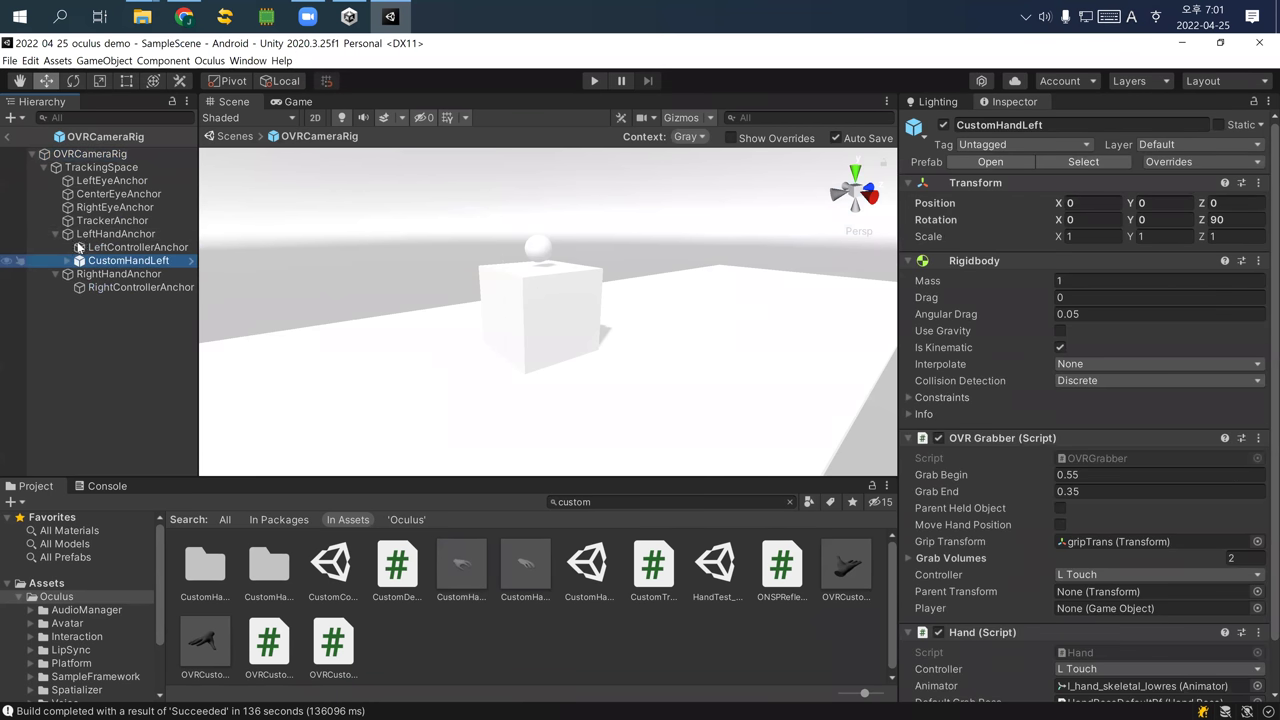
click(520, 577)
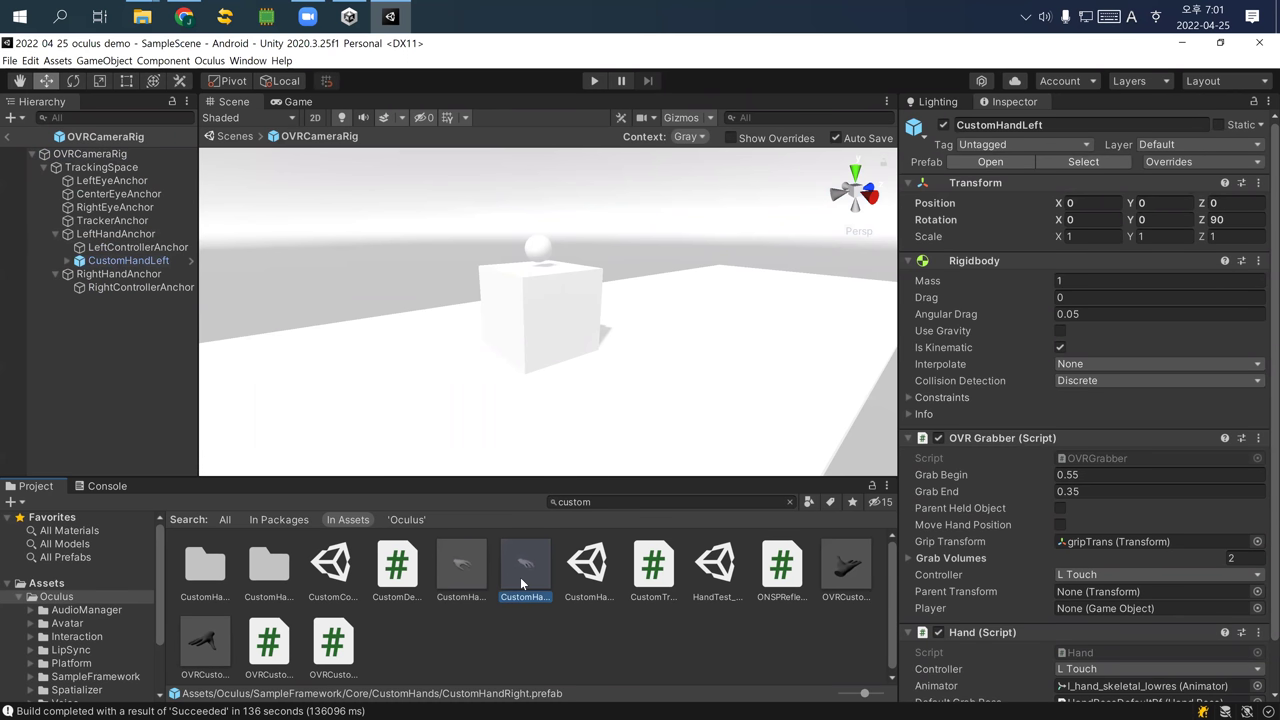
drag(529, 570, 112, 283)
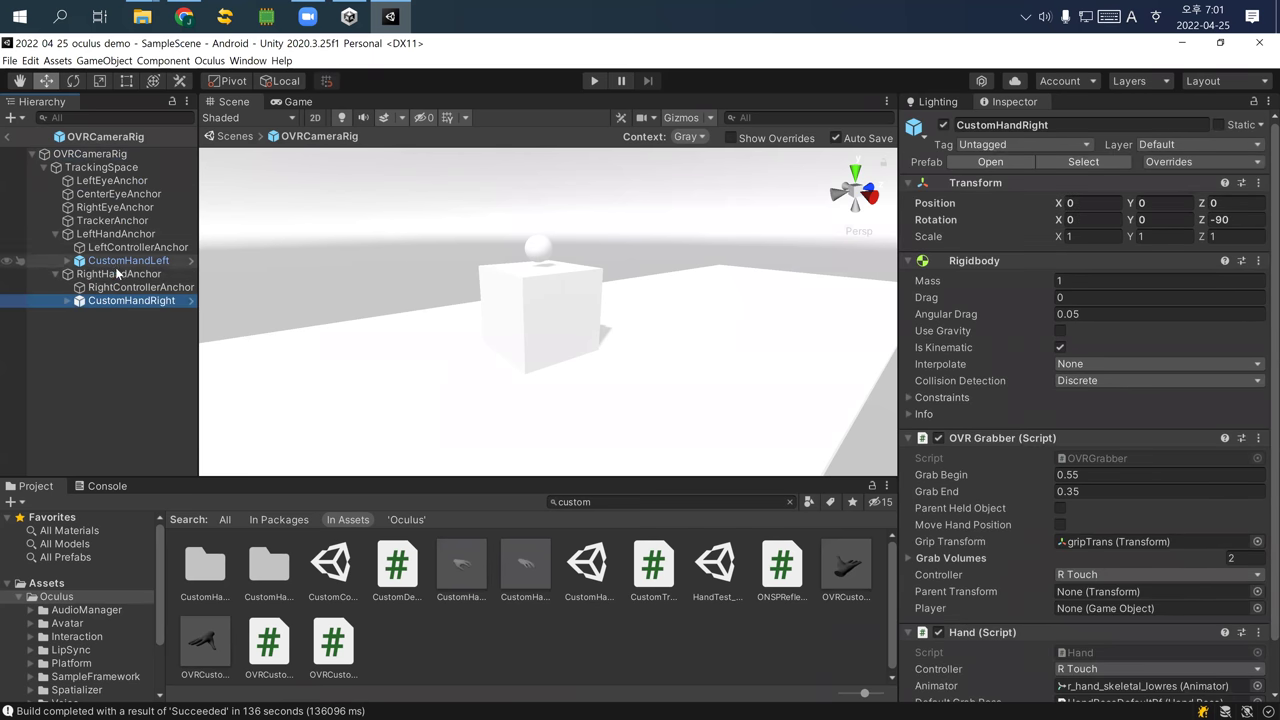
Set CustomHandRight's Parent Transform to RightHandAnchor and its Player to OVRCameraRig
click(119, 300)
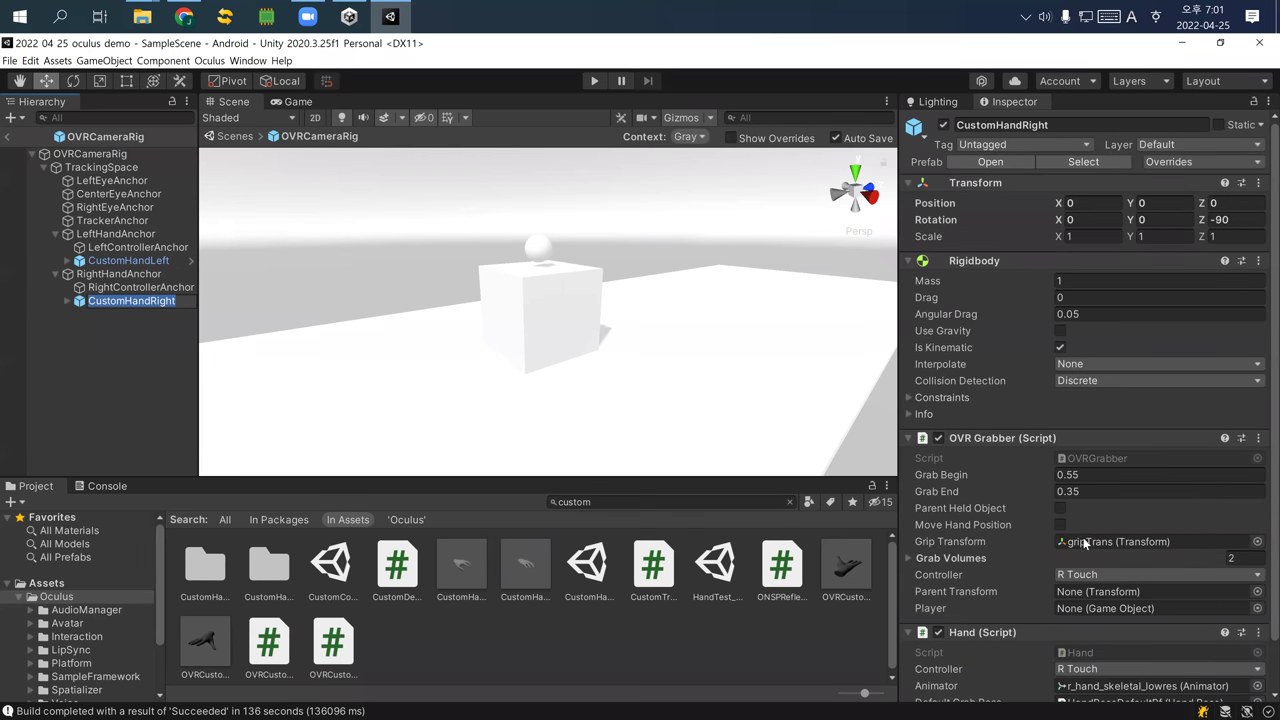
scroll(1090, 548, down, 2)
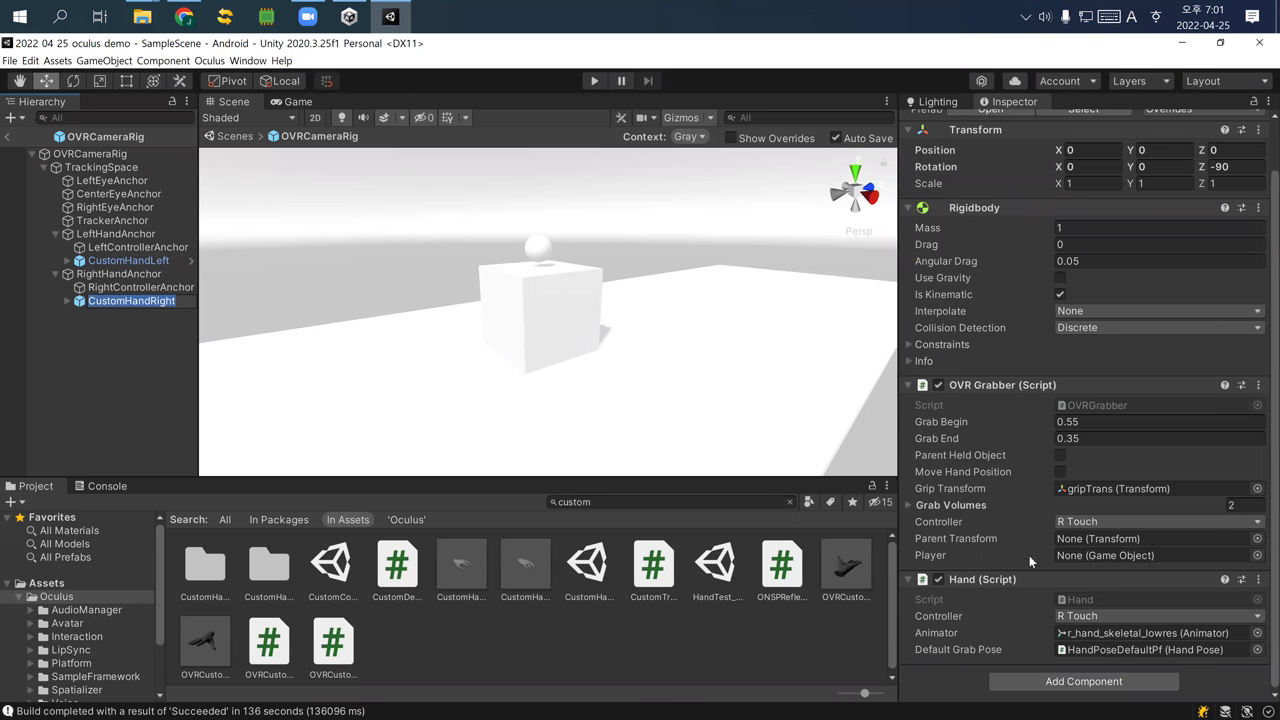
click(989, 542)
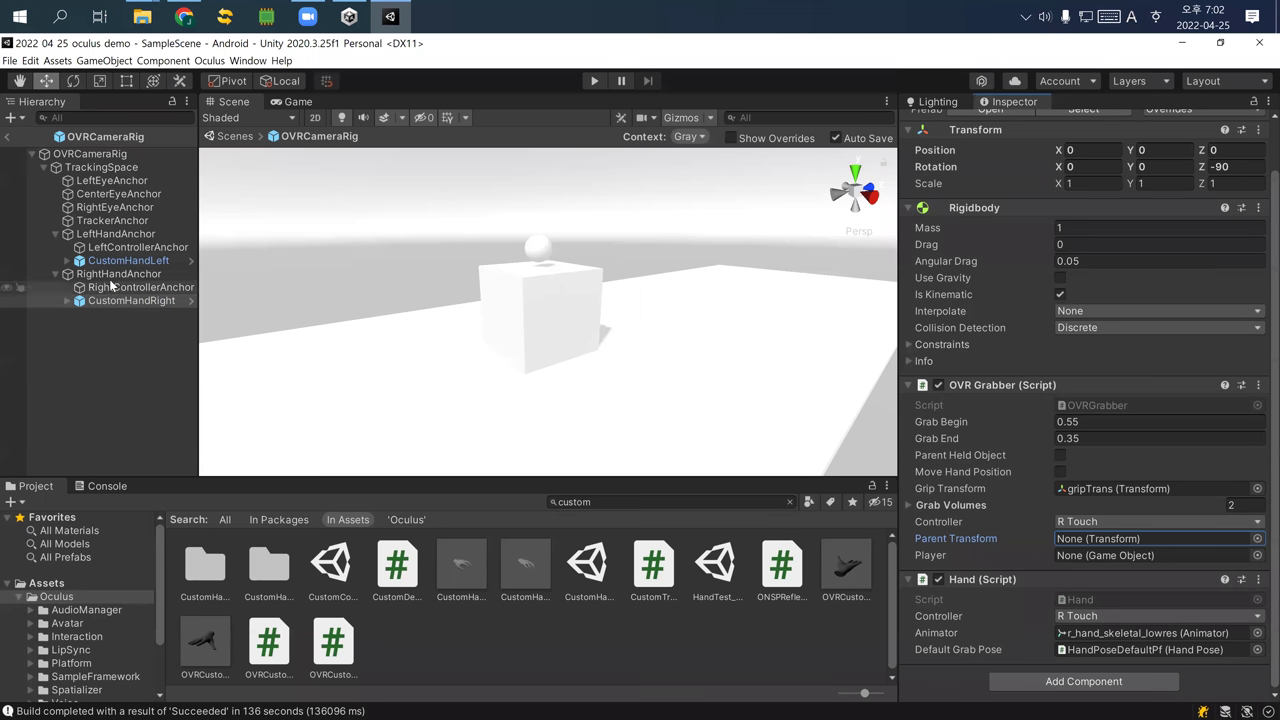
drag(140, 301, 1100, 545)
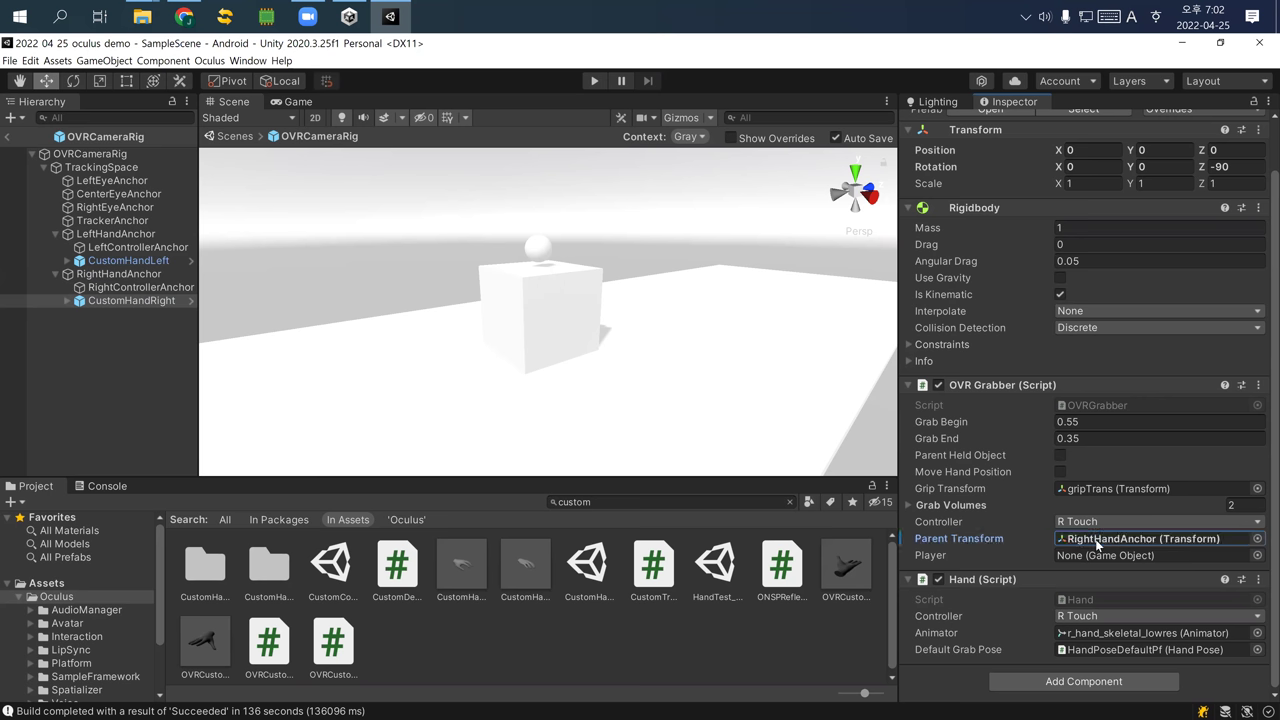
click(89, 155)
drag(89, 156, 1098, 554)
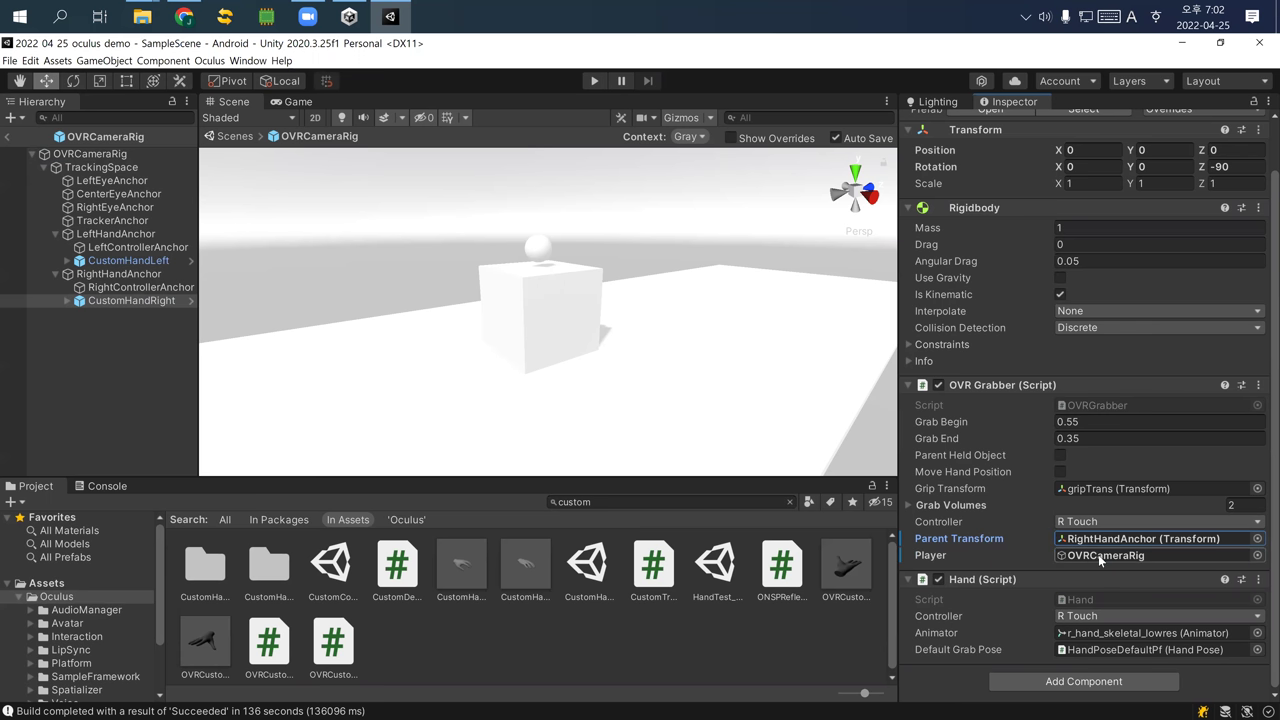
Set CustomHandLeft's Parent Transform to LeftHandAnchor and its Player to OVRCameraRig
click(115, 262)
drag(115, 262, 1063, 545)
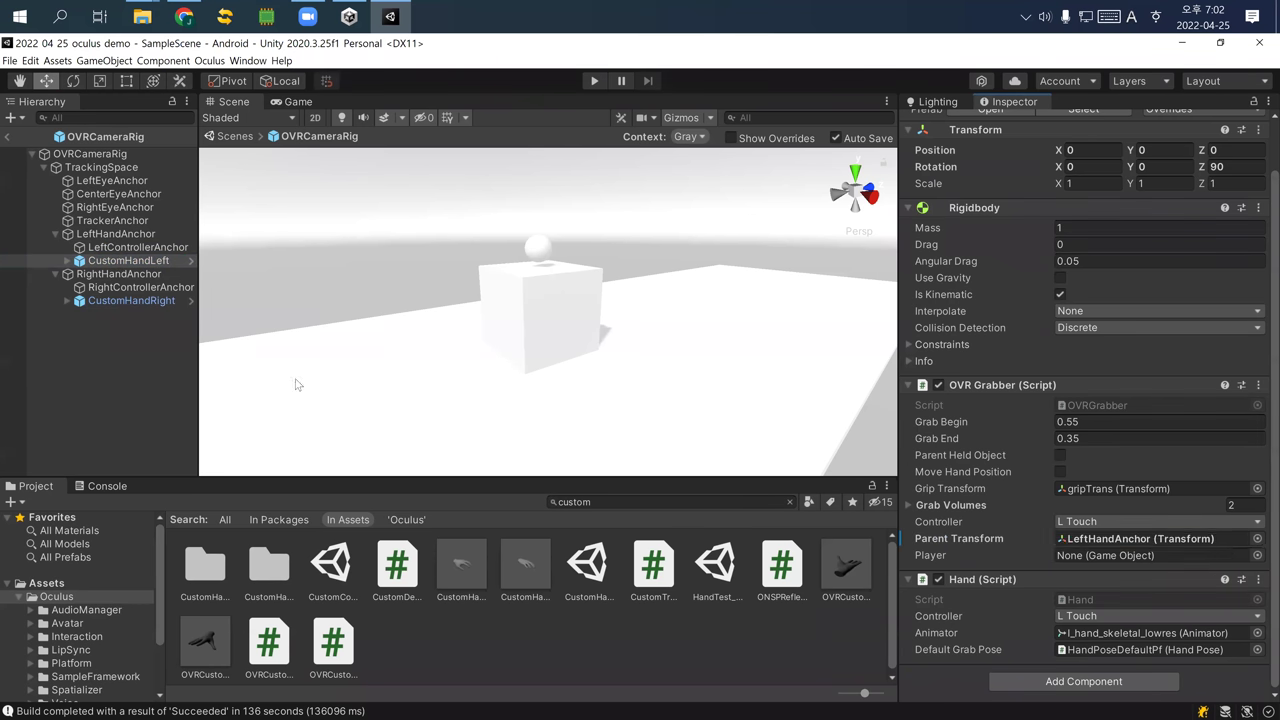
drag(185, 187, 1125, 557)
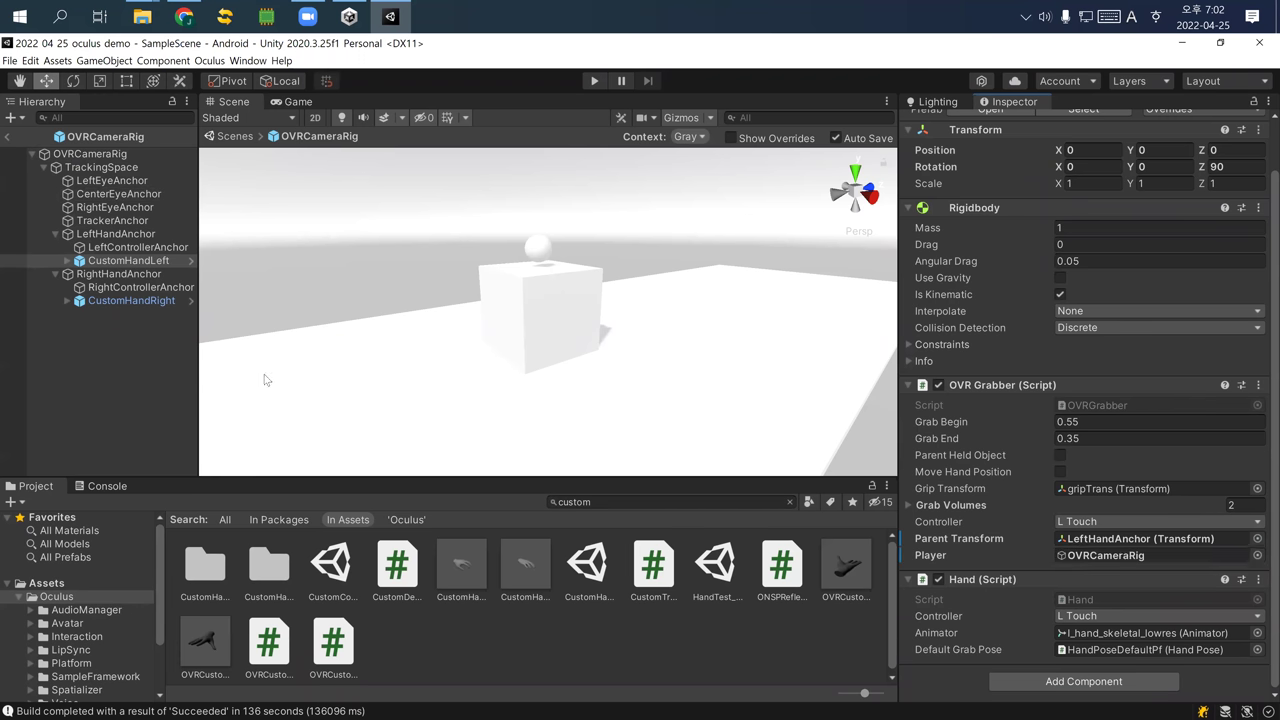
click(147, 300)
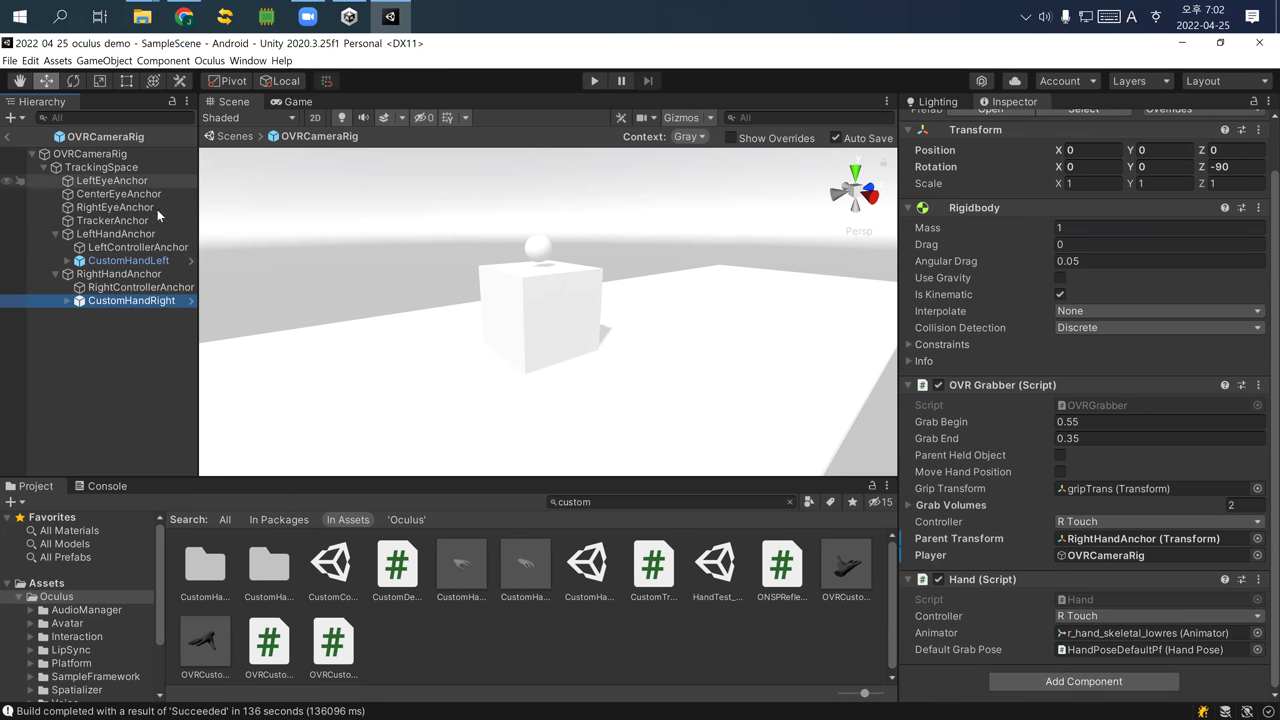
Open the File menu and dismiss it without choosing a command
click(9, 60)
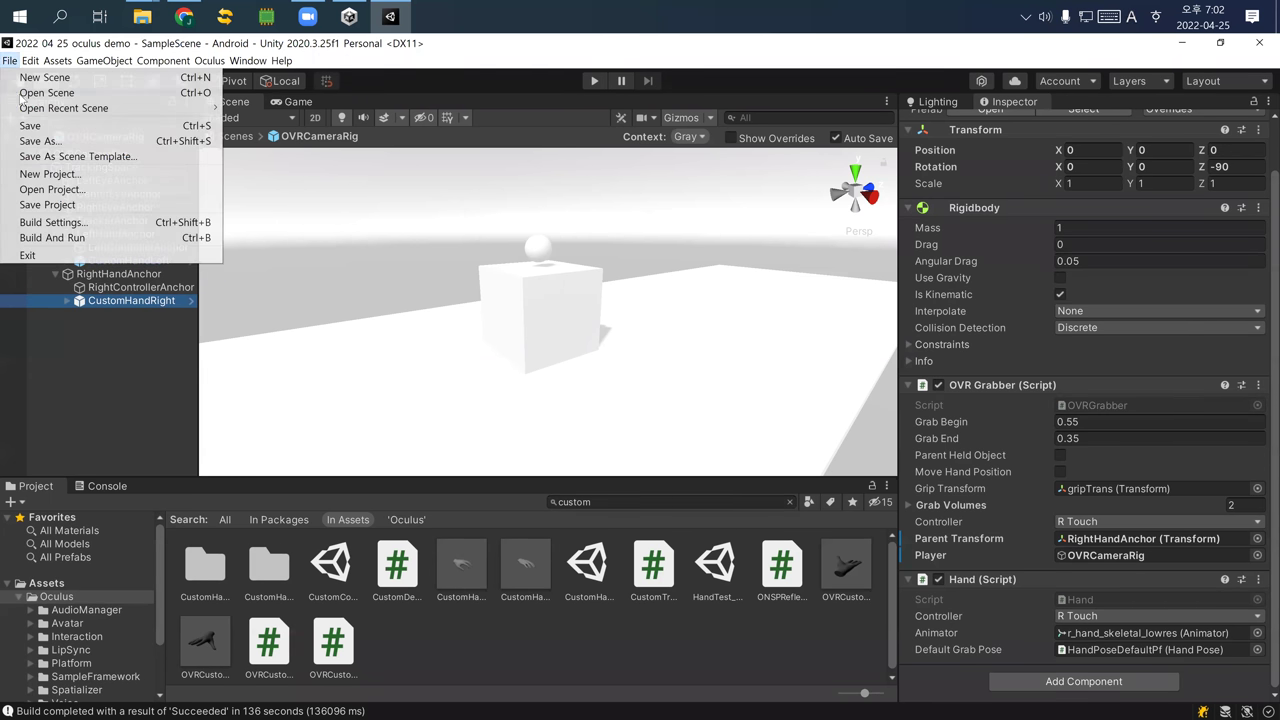
click(115, 262)
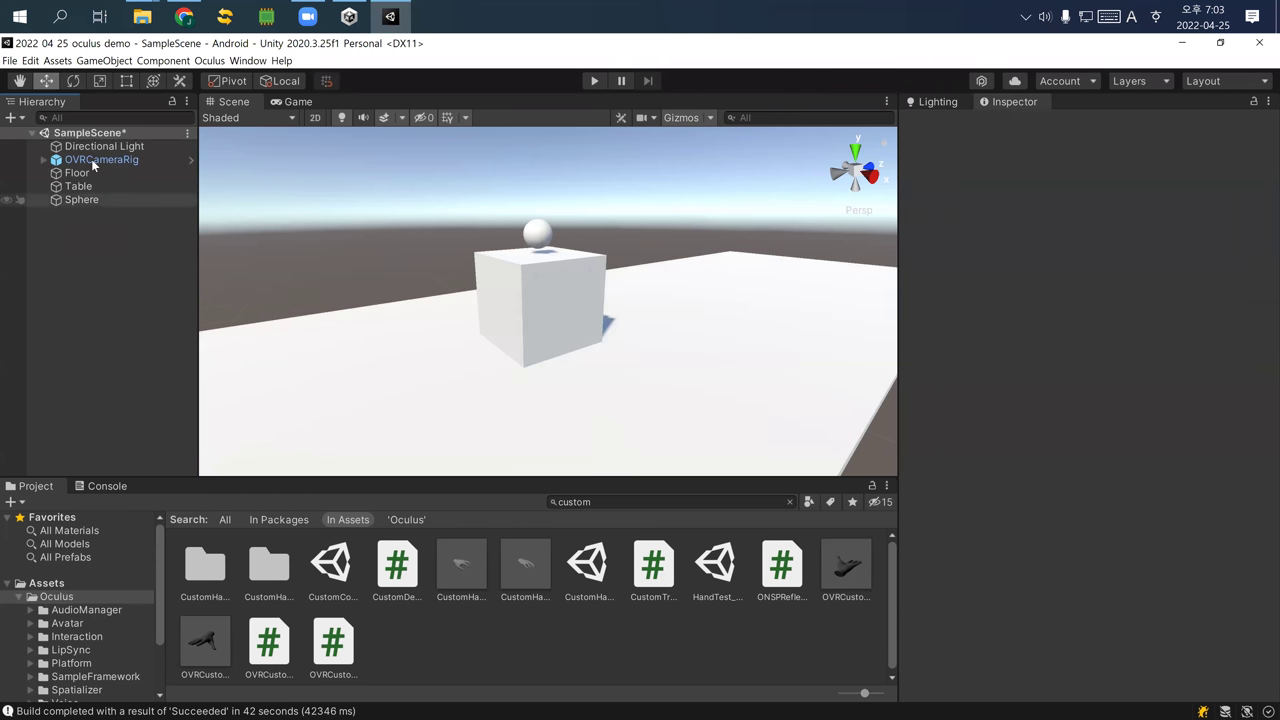
Open Build Settings from the File menu
click(10, 61)
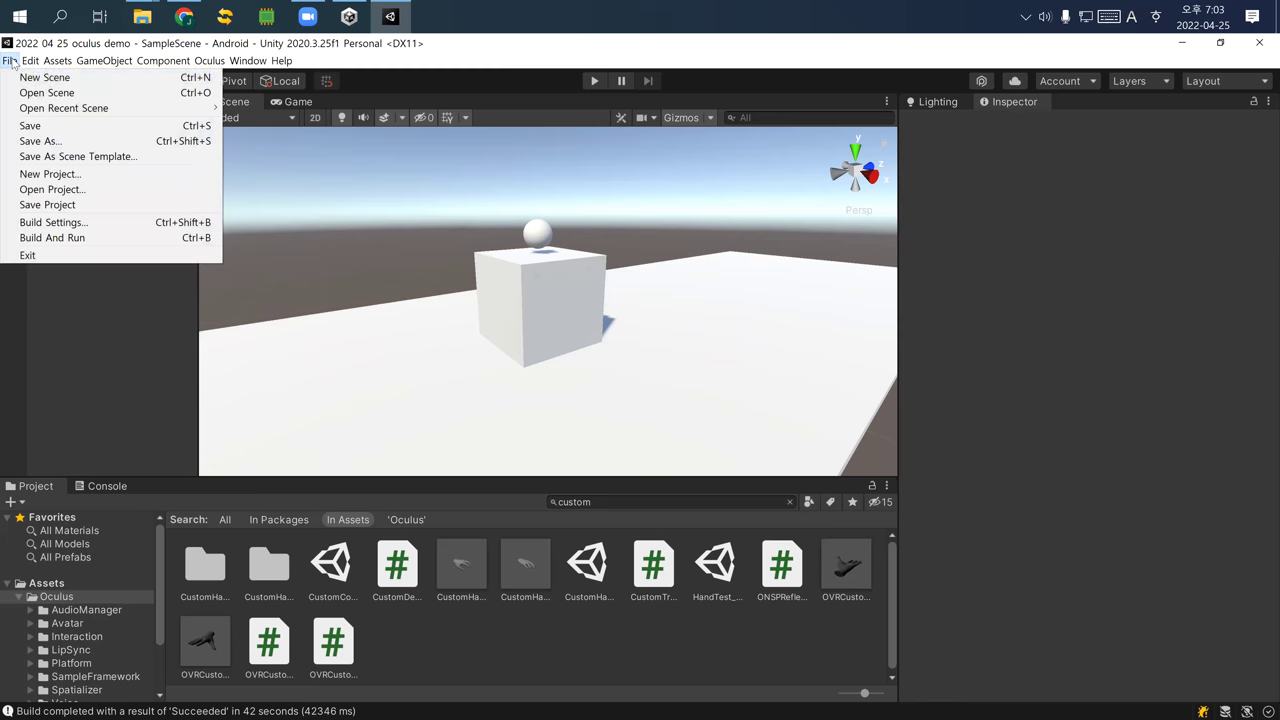
click(88, 222)
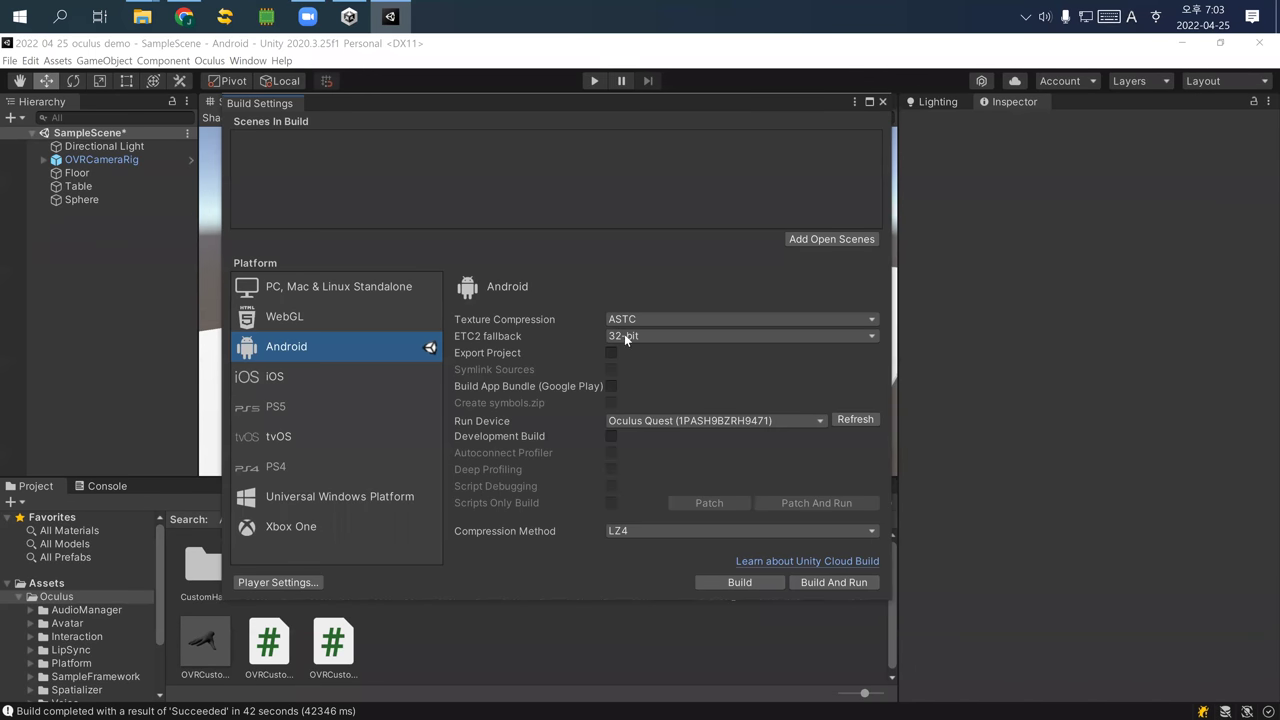